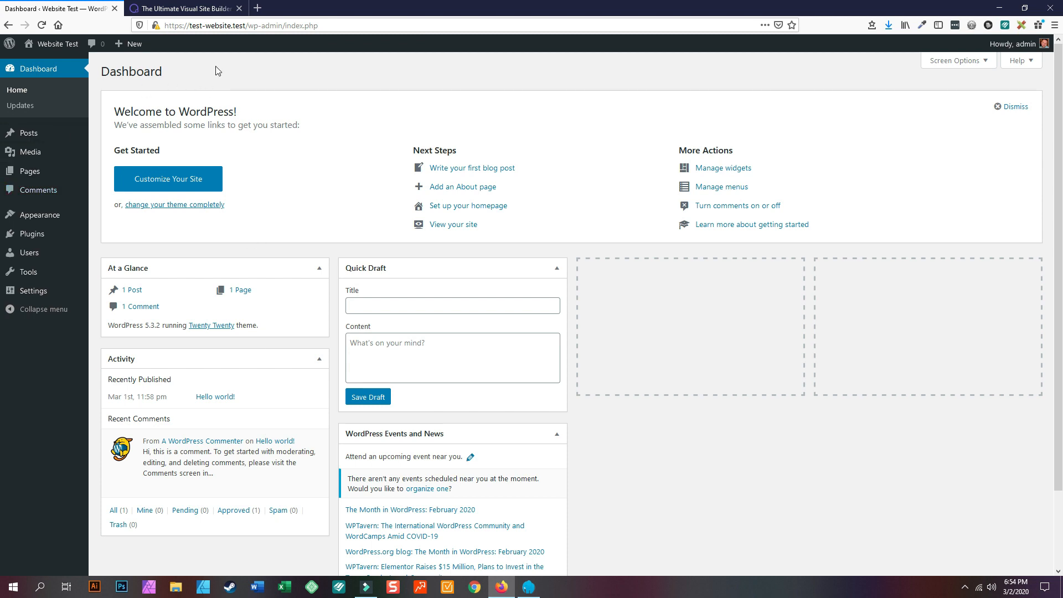
- Open the Website Test front page in a new browser tab
mouse_move(50, 43)
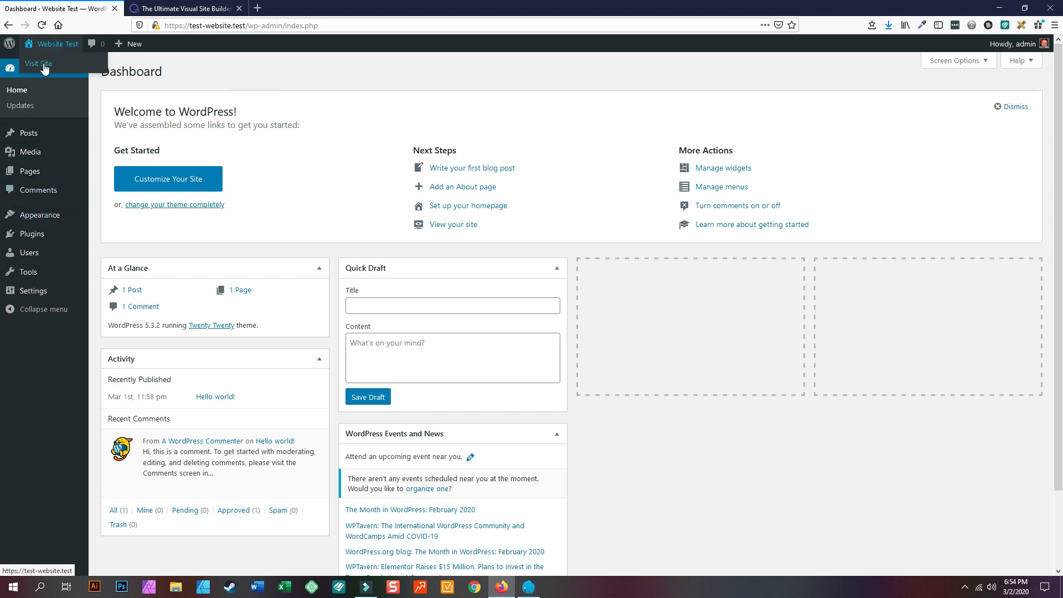
right_click(47, 65)
click(61, 76)
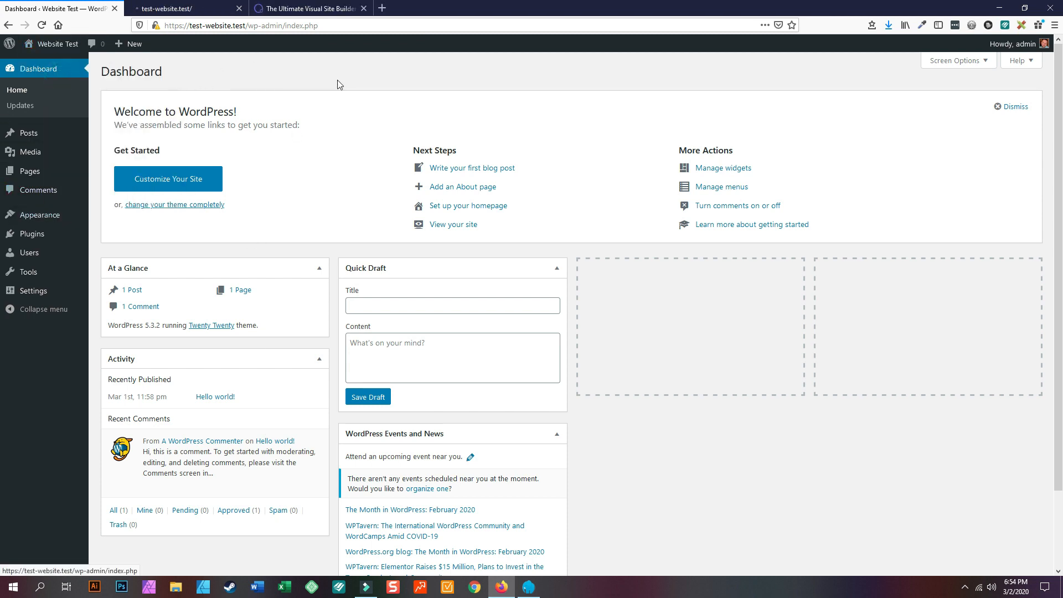
click(182, 8)
- Look over the Hello world! homepage, then confirm the Laragon server is running
scroll(594, 268, down, 5)
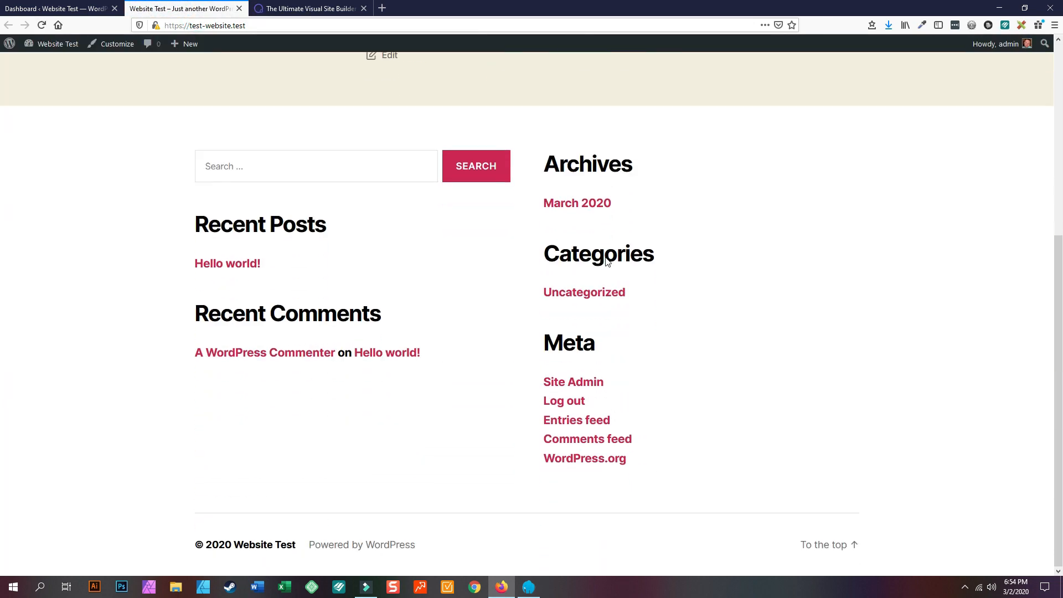
scroll(594, 269, up, 5)
scroll(594, 269, down, 5)
scroll(479, 321, up, 5)
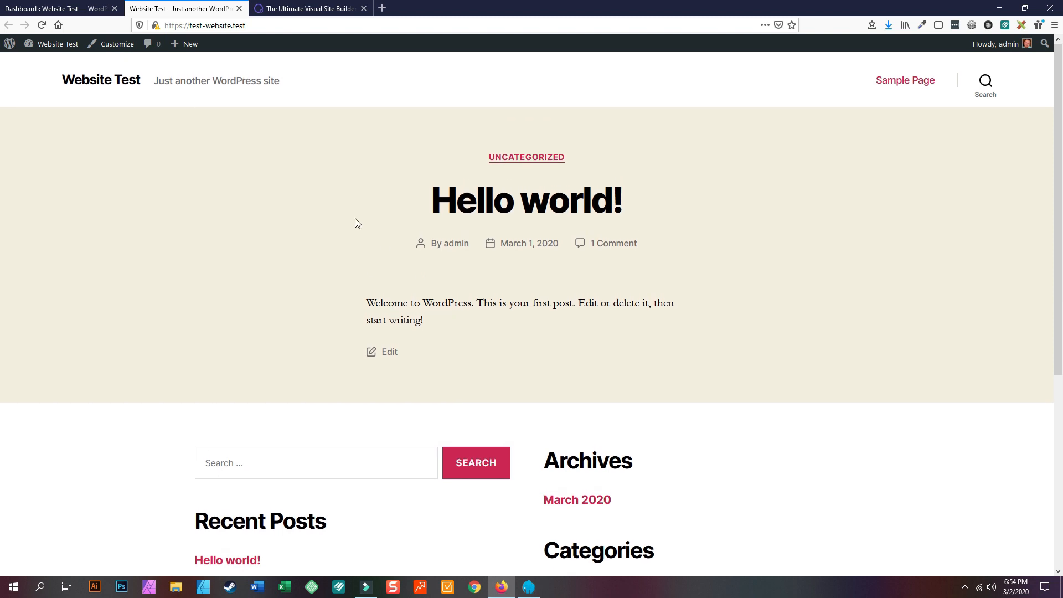
click(529, 587)
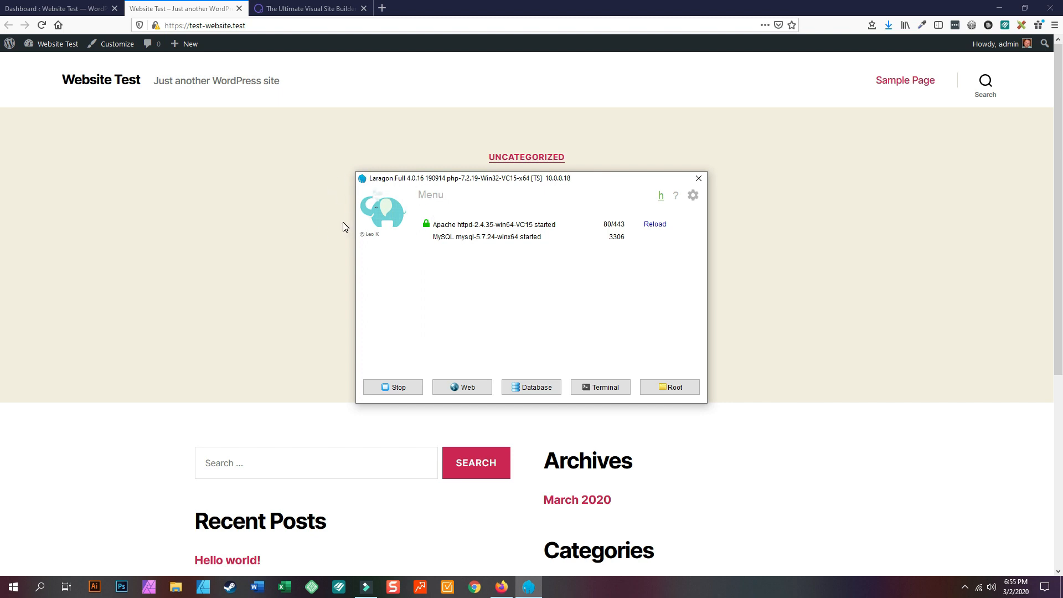
click(227, 211)
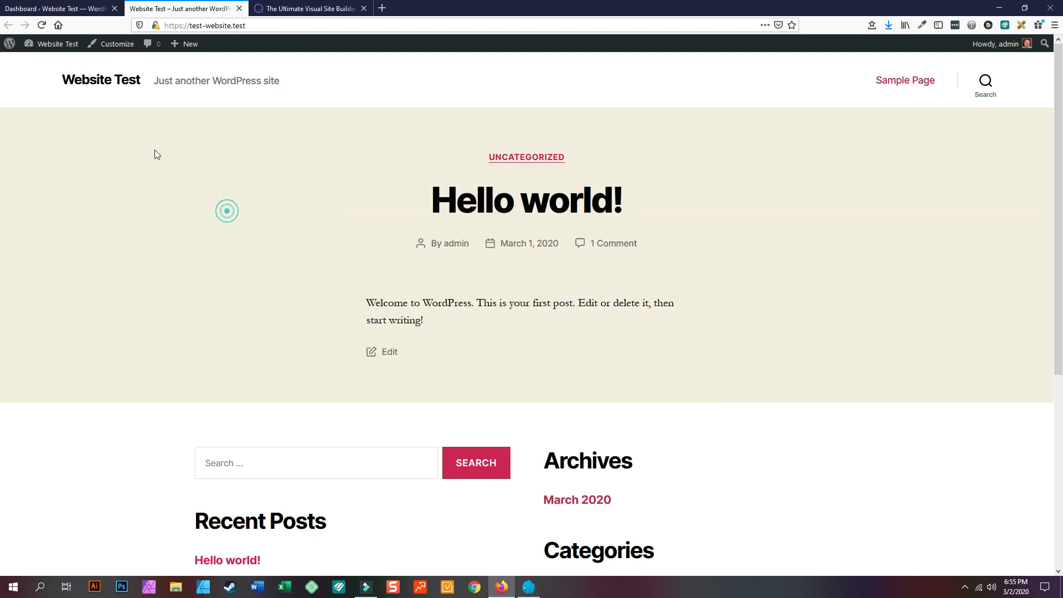
- Go to Plugins > Add New and reveal the Upload Plugin panel
click(62, 7)
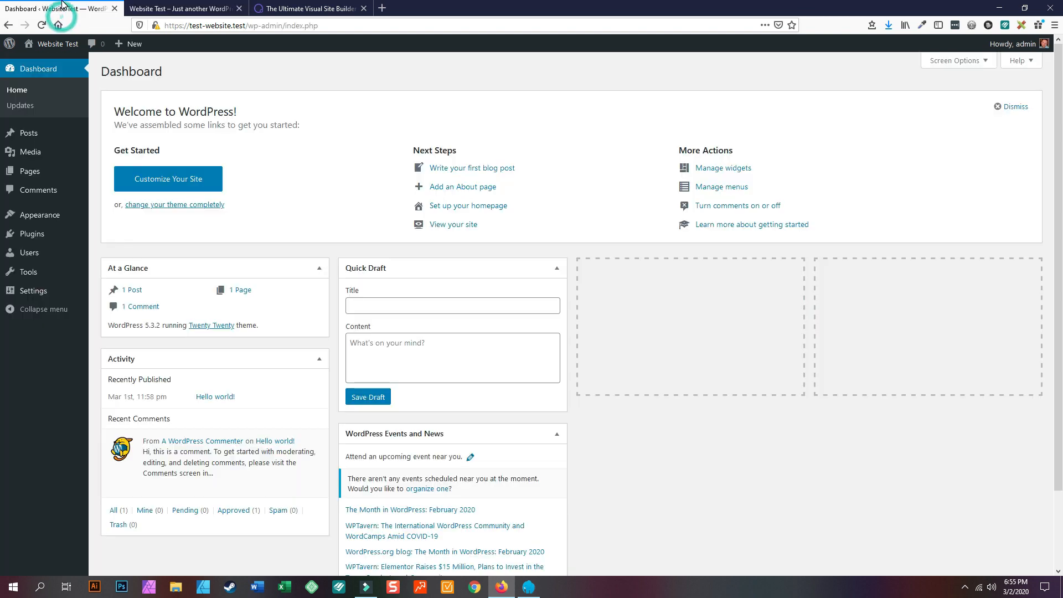
mouse_move(35, 242)
click(114, 252)
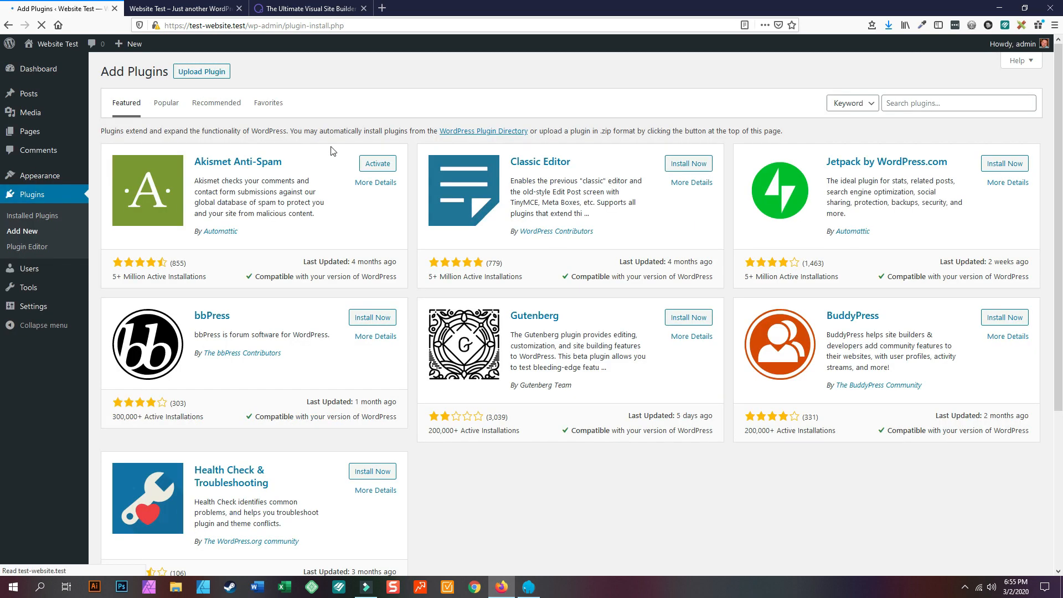
click(218, 73)
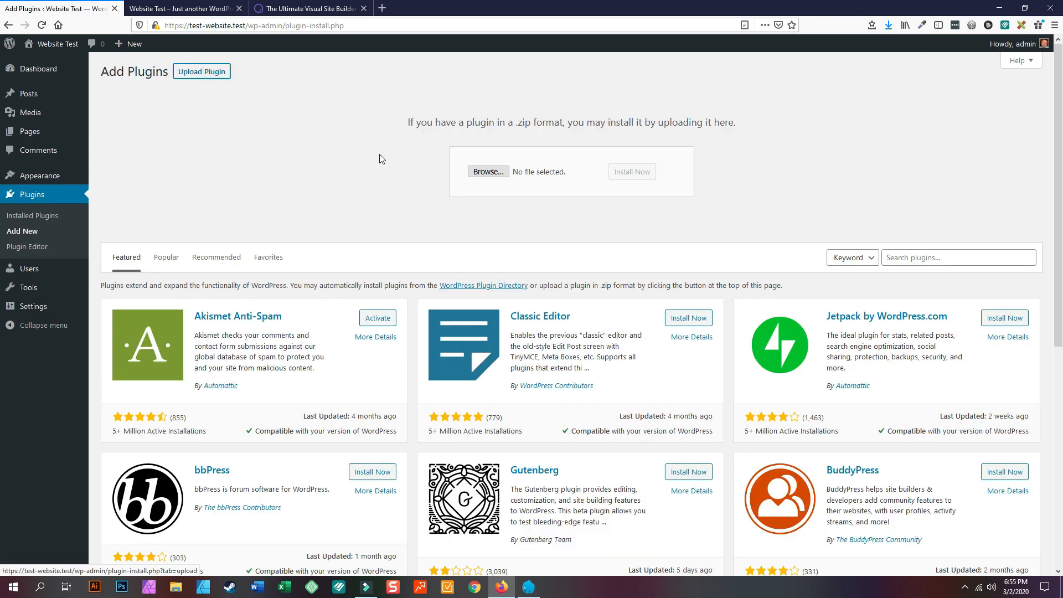
- Upload oxygen.3.2.zip from Downloads, install it and activate the plugin
click(488, 172)
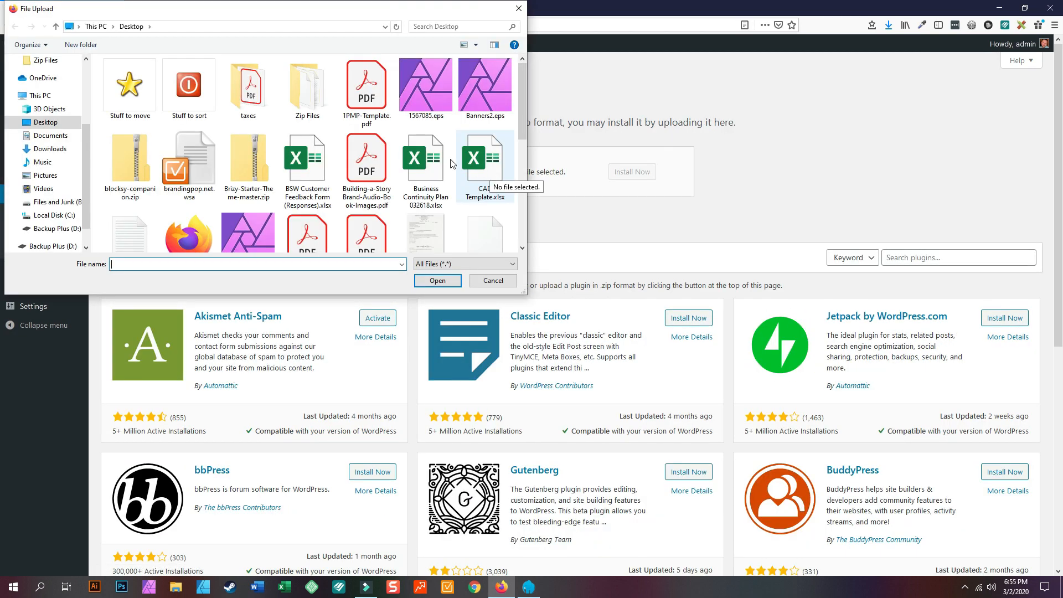
click(55, 149)
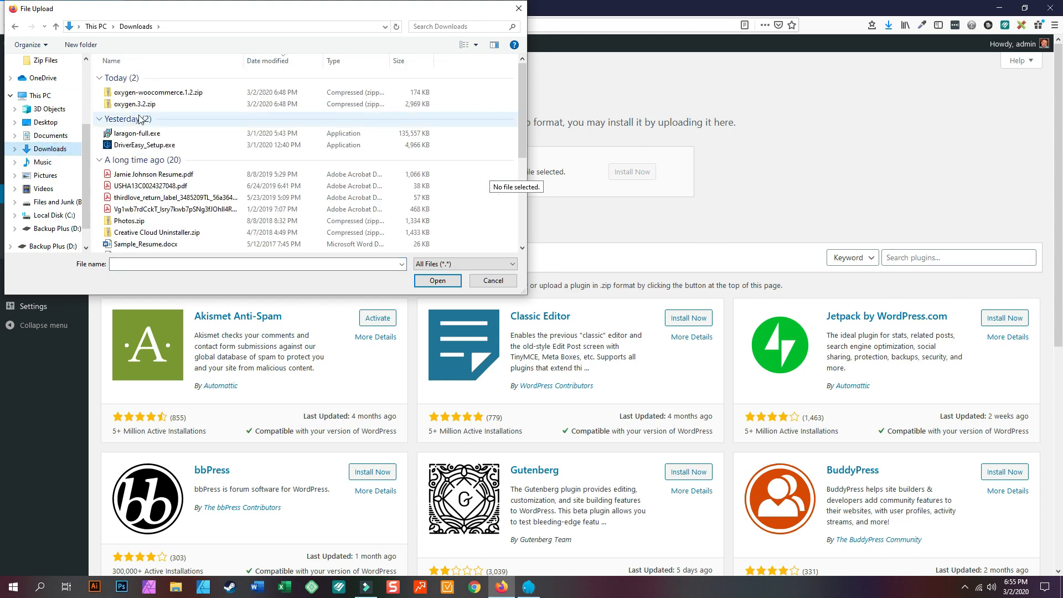
click(158, 93)
click(442, 282)
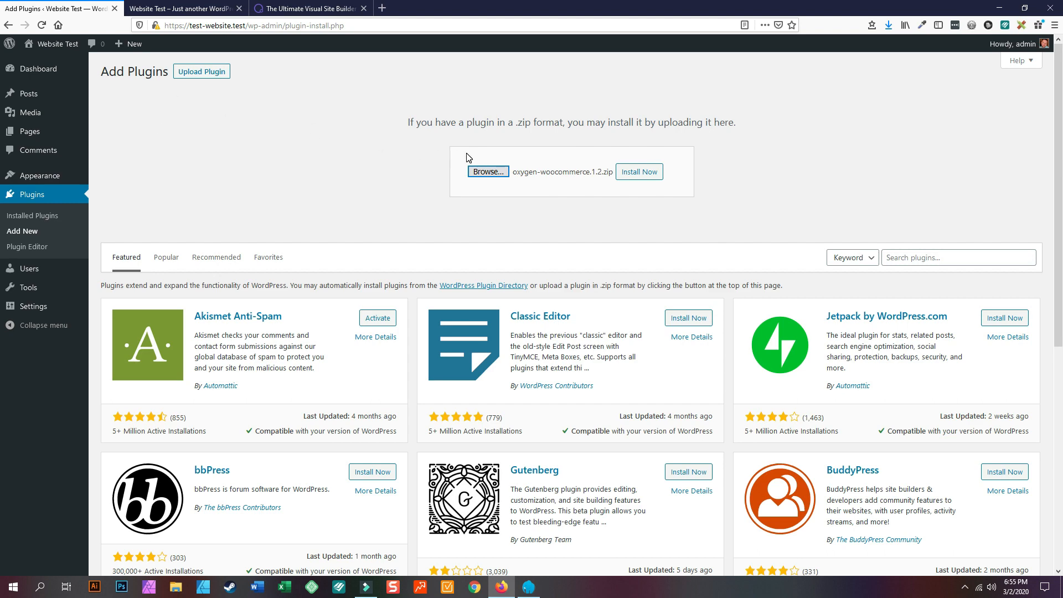
click(488, 172)
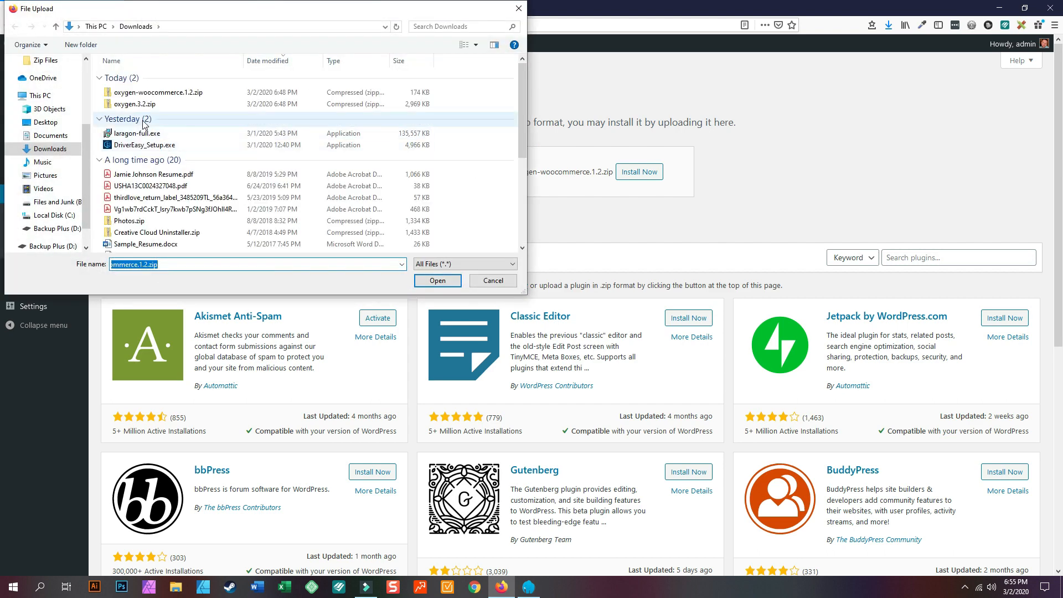
click(134, 103)
click(431, 281)
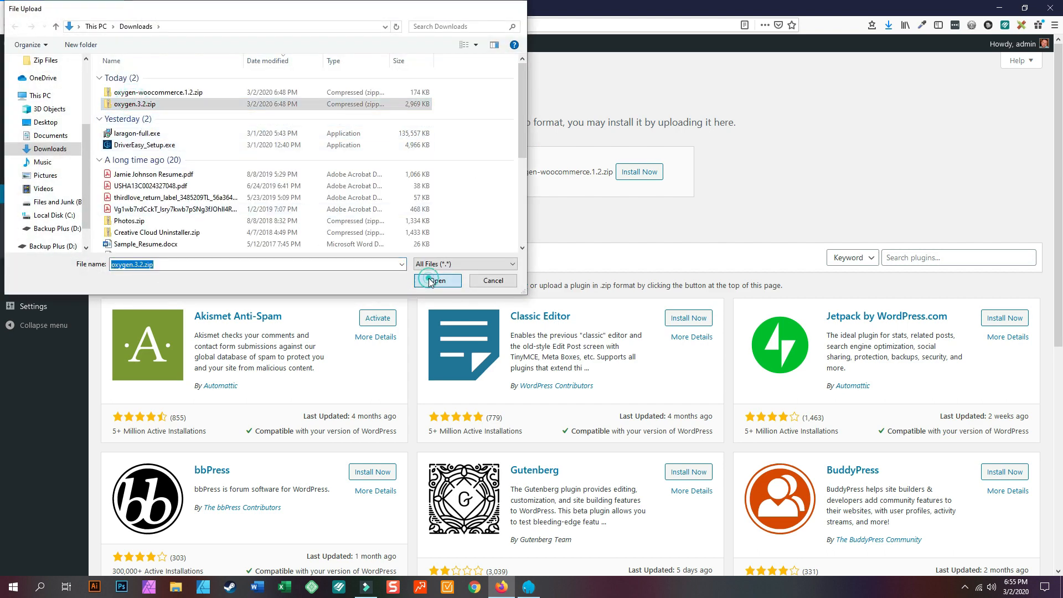
click(623, 174)
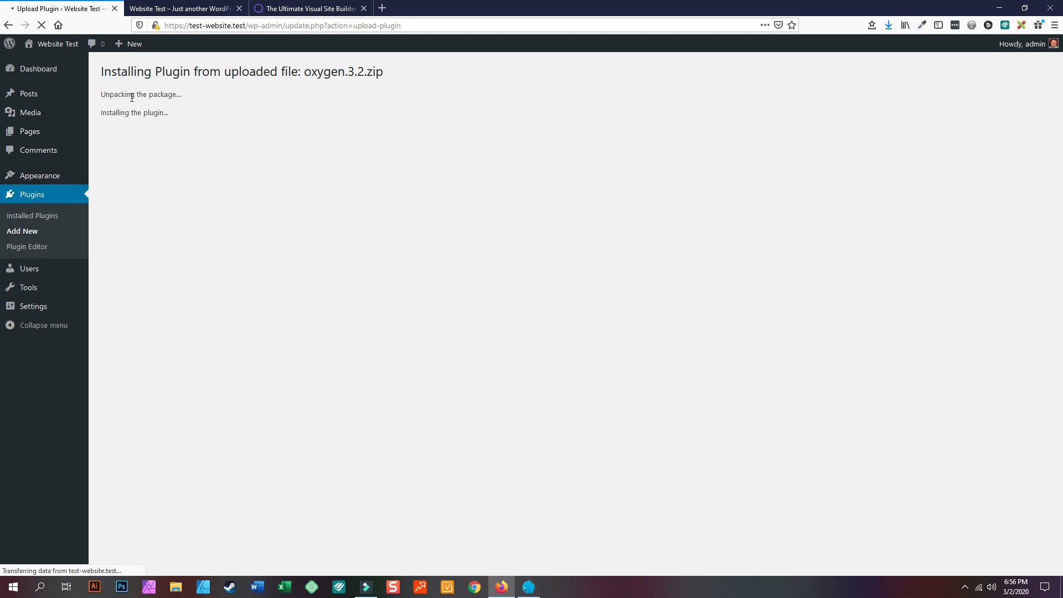
click(126, 158)
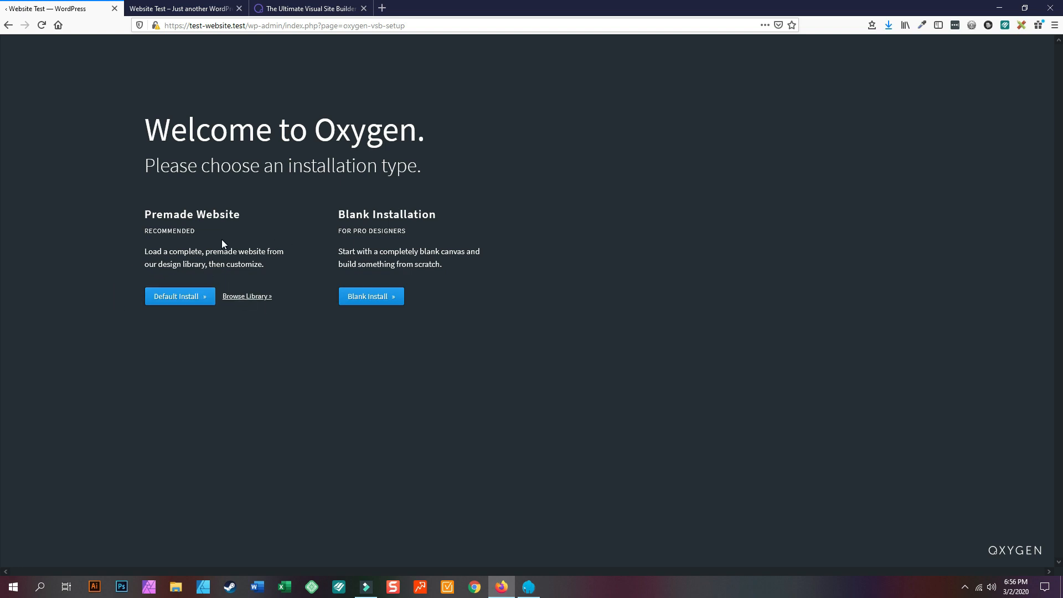
- Open Browse Library from Oxygen's welcome screen to see the premade design sets
click(396, 297)
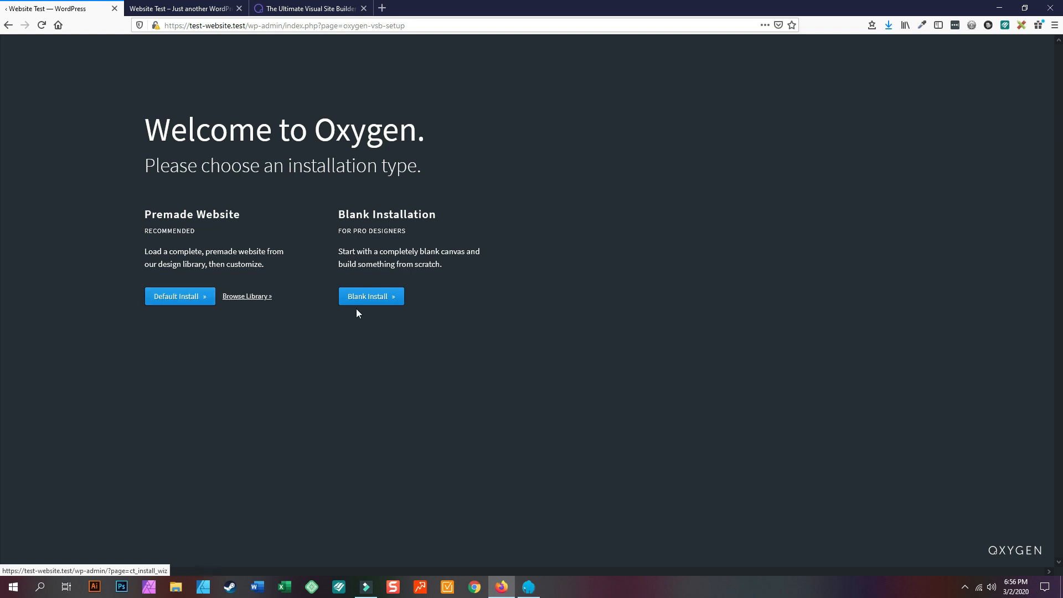
click(244, 296)
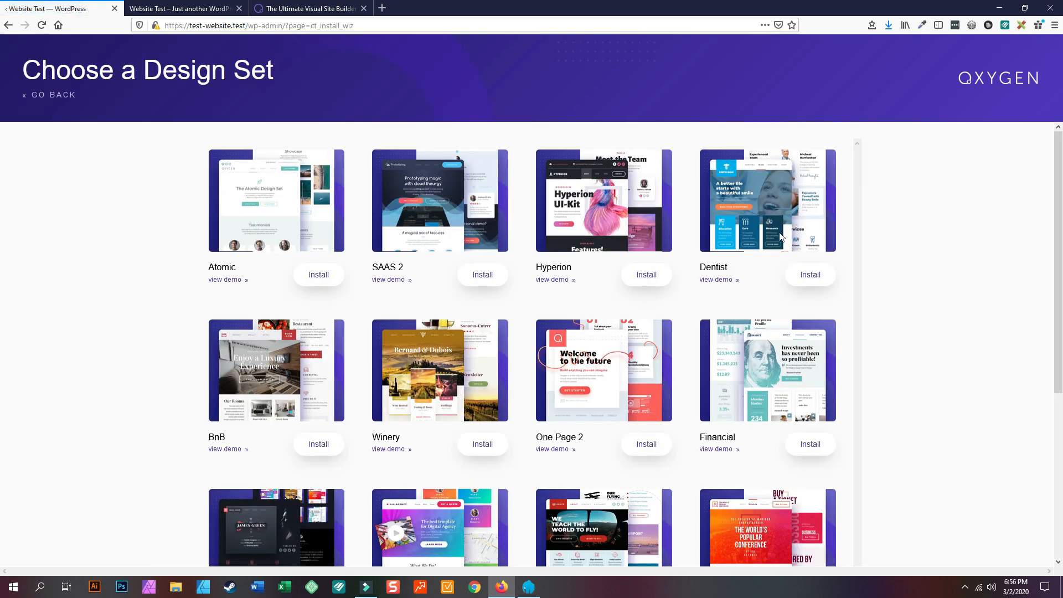
- Scroll the Choose a Design Set grid and preview the Winery demo
scroll(798, 377, down, 2)
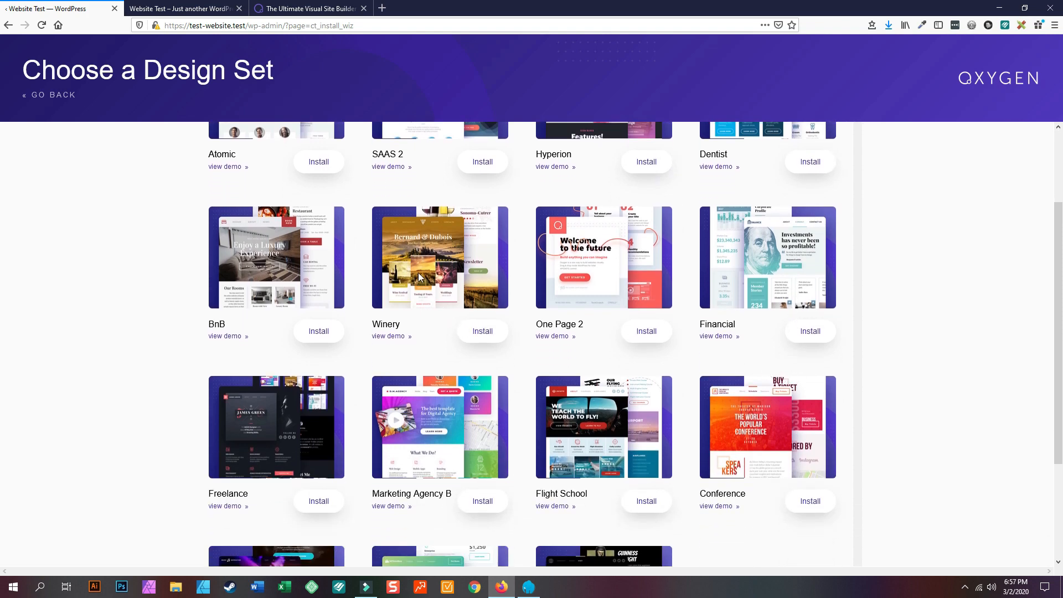
scroll(255, 338, down, 2)
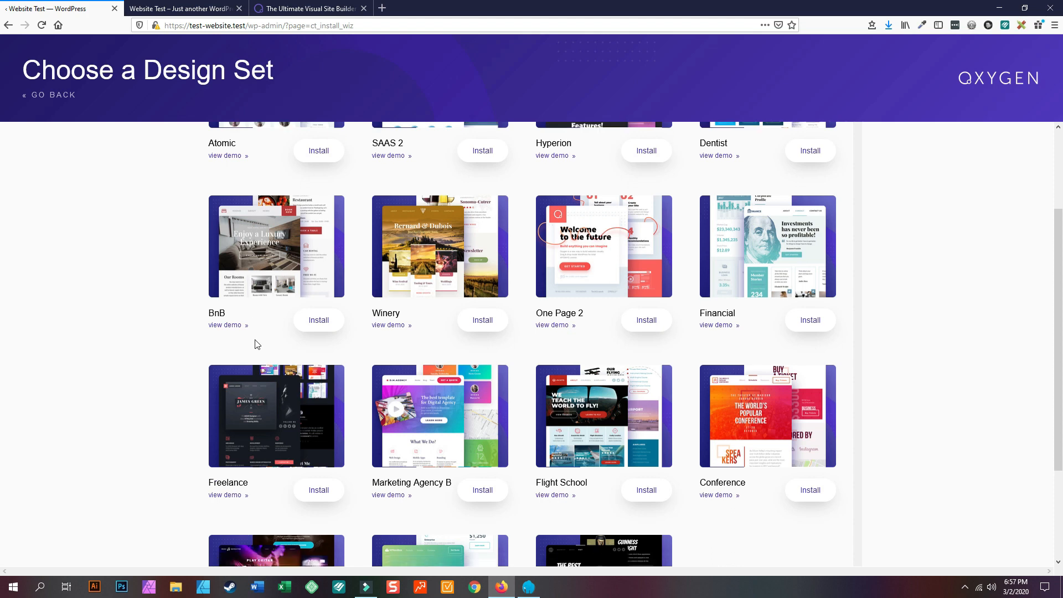
scroll(263, 348, down, 1)
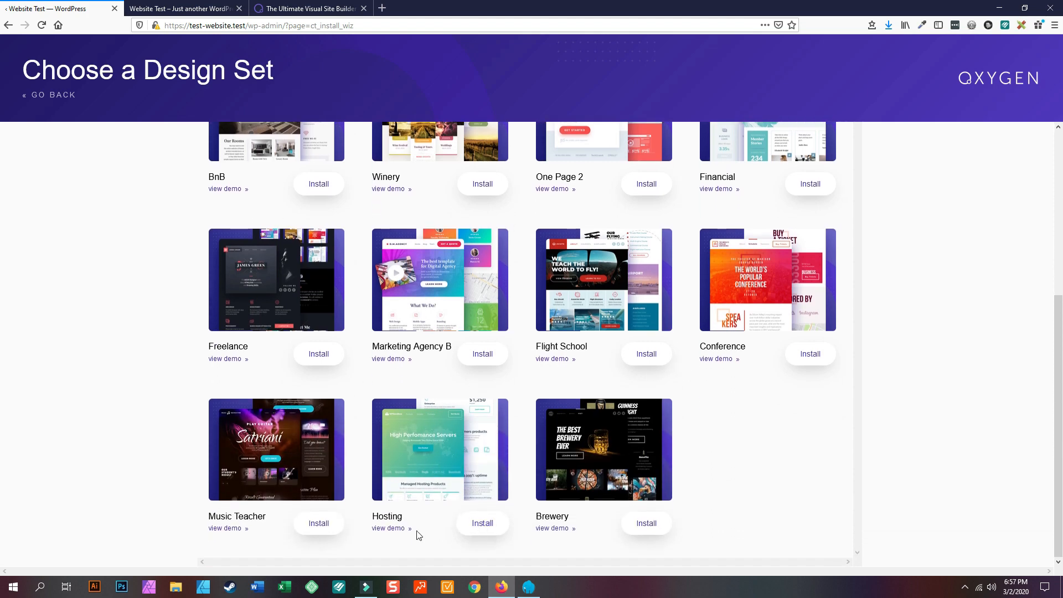
scroll(396, 487, up, 5)
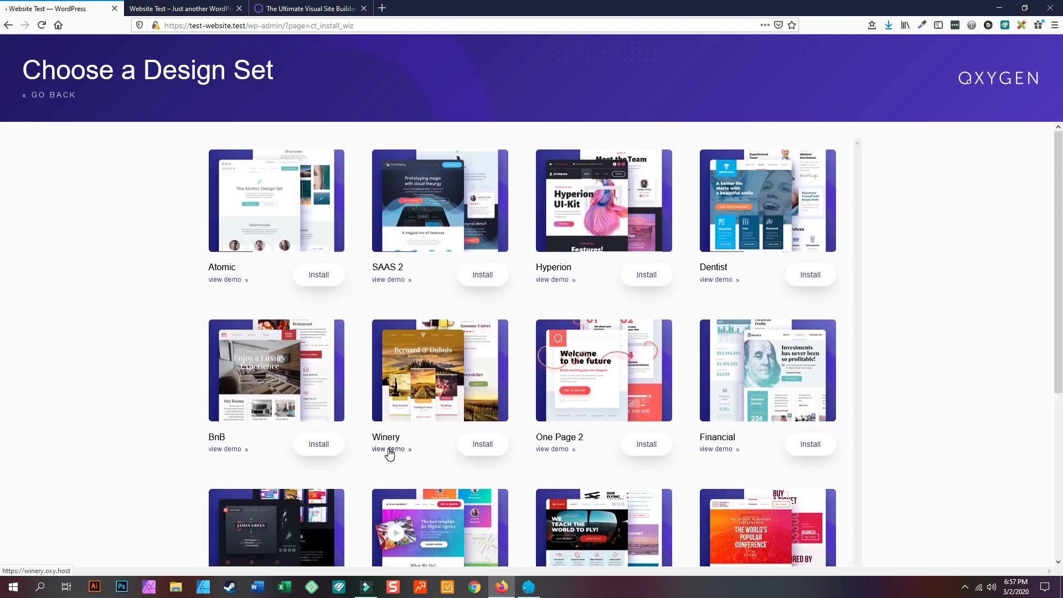
click(389, 448)
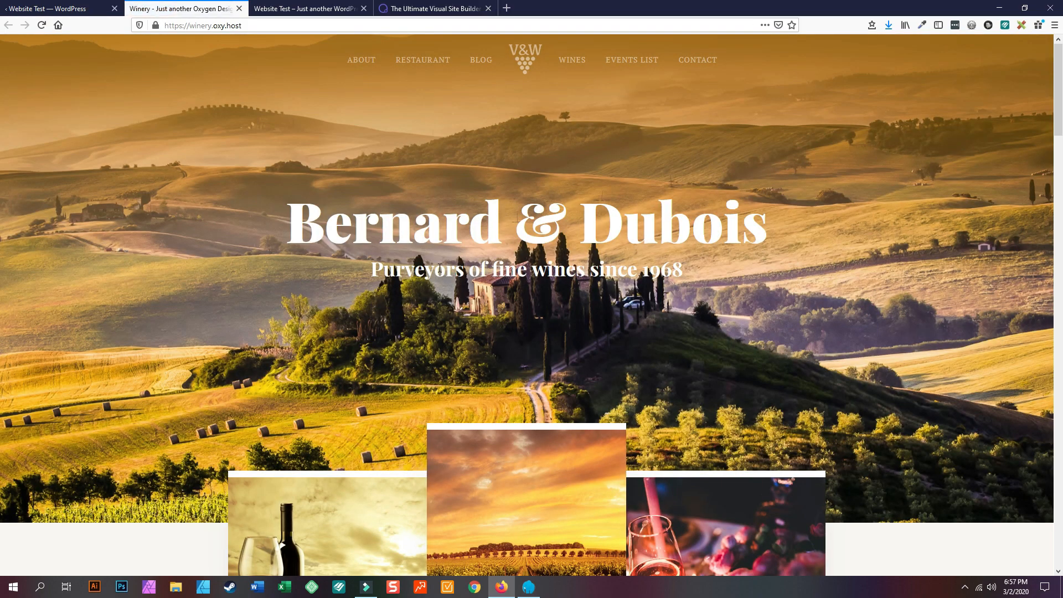
- Scroll through the Winery demo's home page and its About page timeline
scroll(439, 268, down, 7)
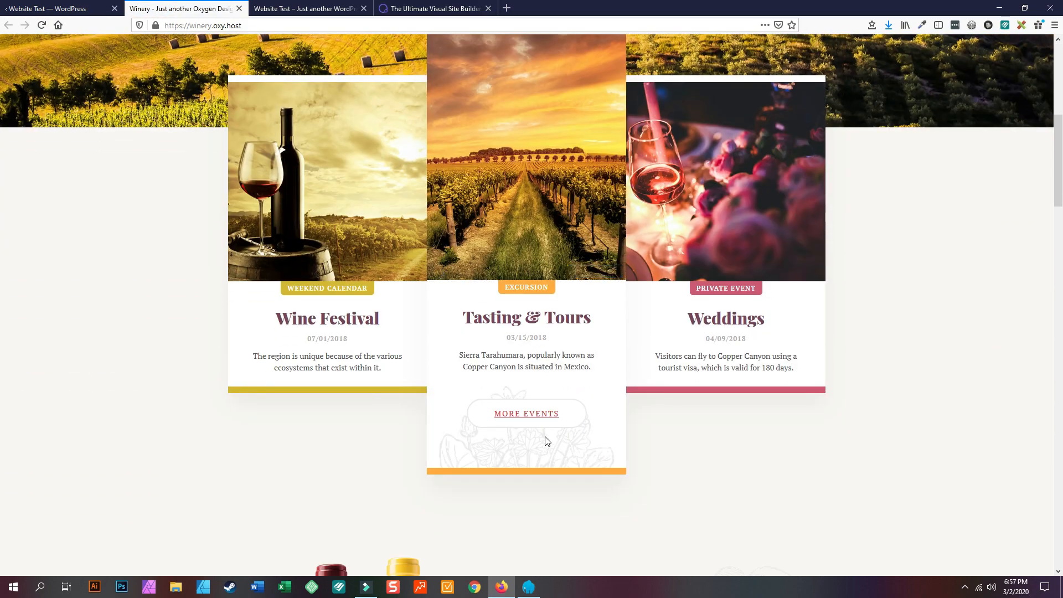
scroll(343, 333, down, 8)
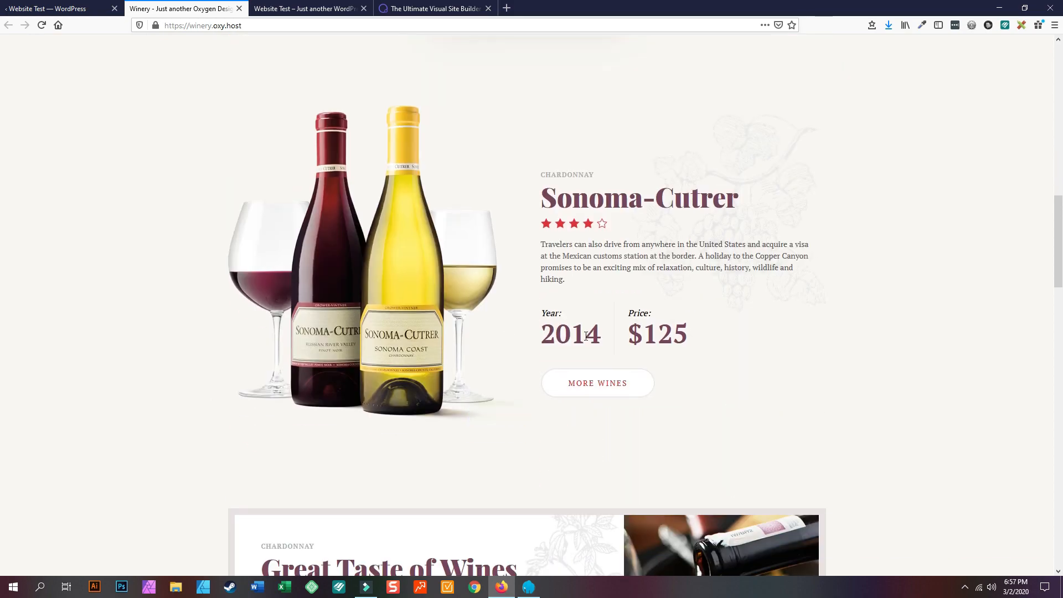
scroll(620, 395, down, 14)
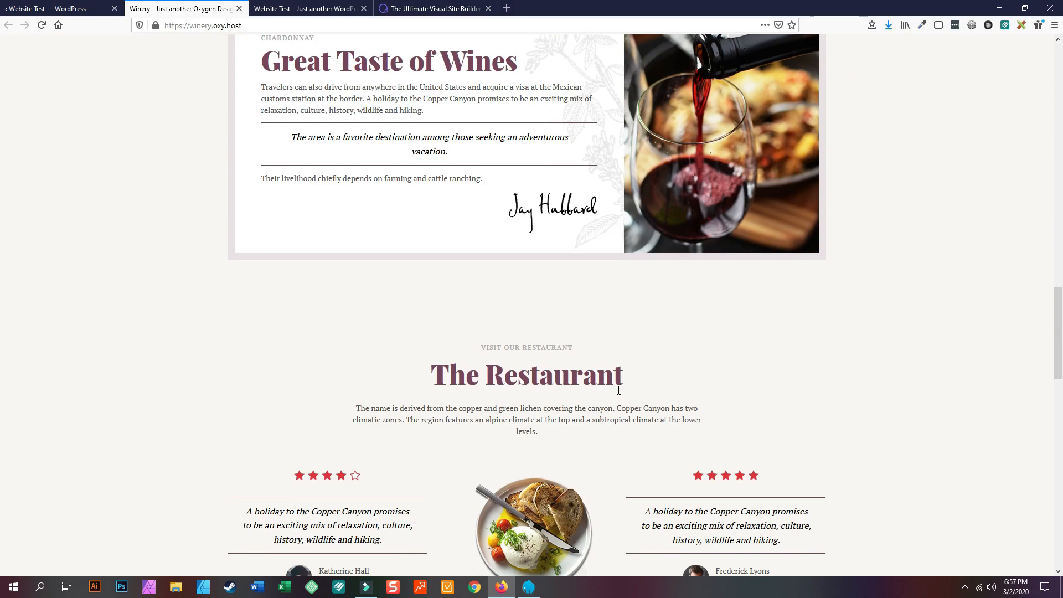
scroll(620, 395, down, 14)
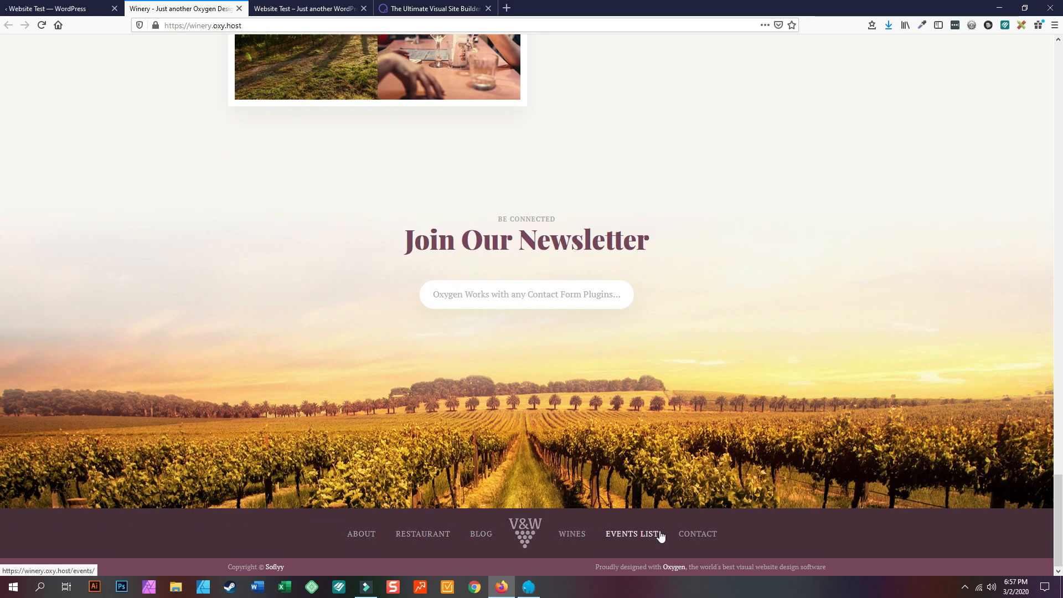
scroll(526, 410, up, 15)
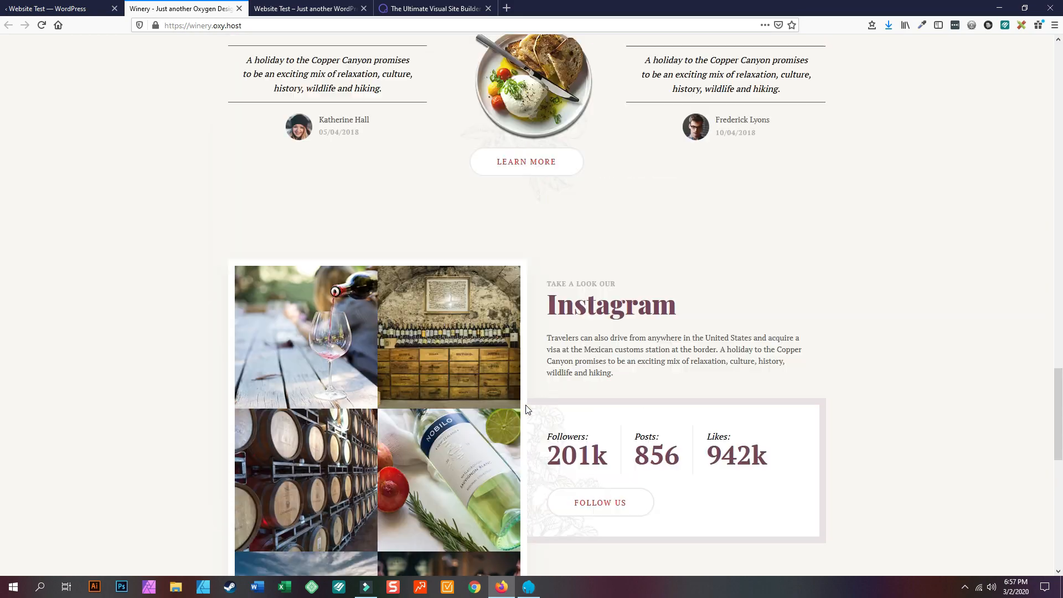
scroll(526, 405, up, 20)
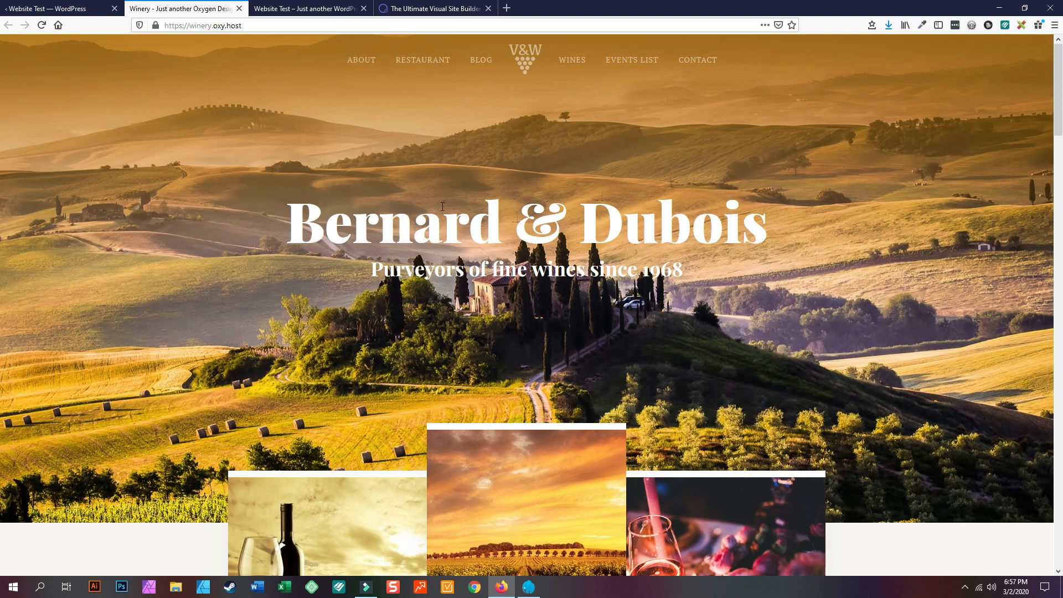
click(364, 61)
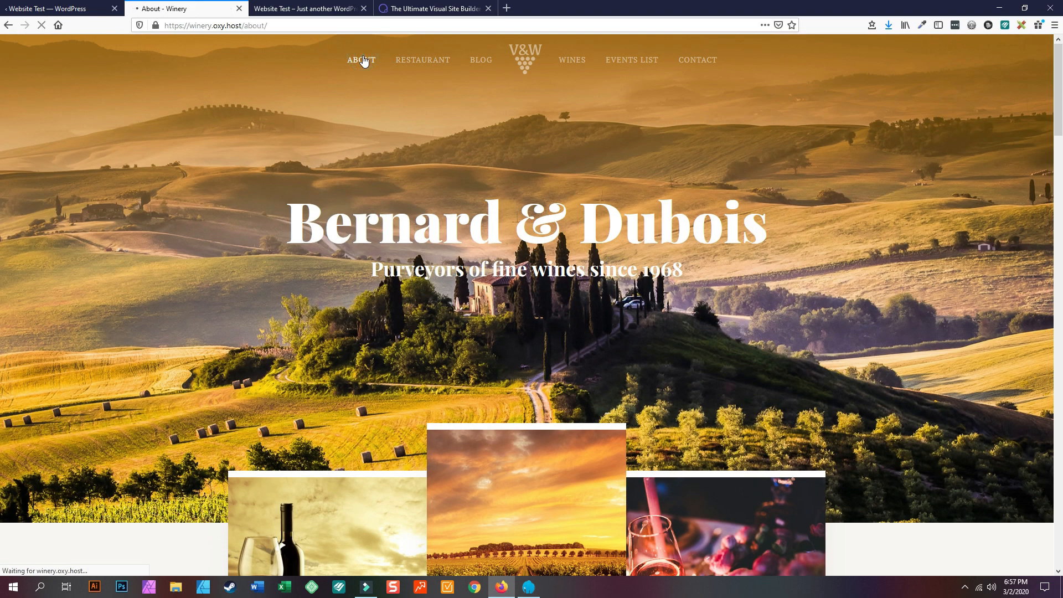
scroll(470, 237, down, 20)
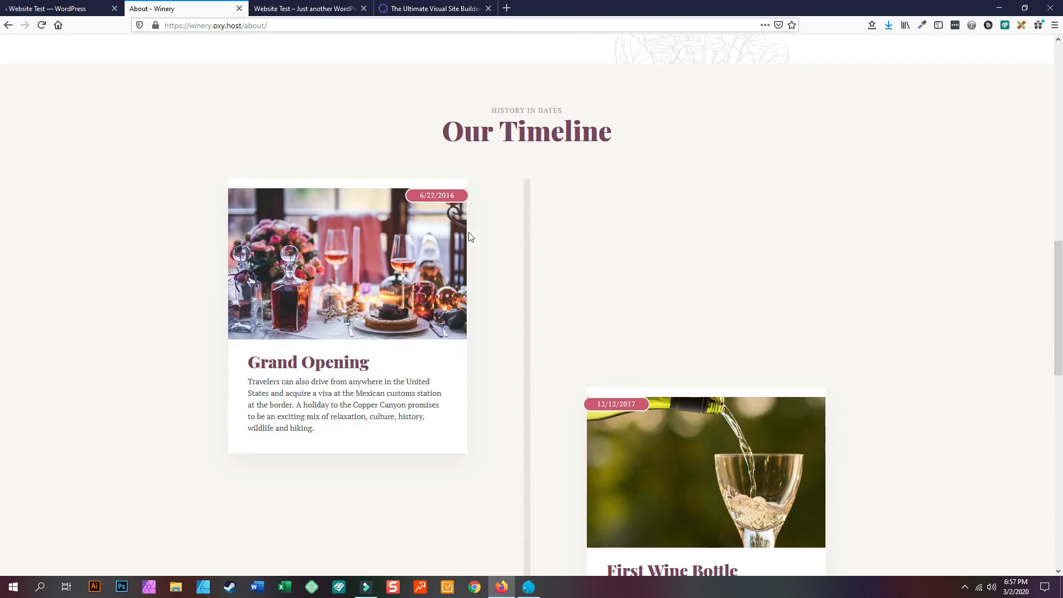
scroll(470, 237, down, 5)
scroll(458, 223, up, 15)
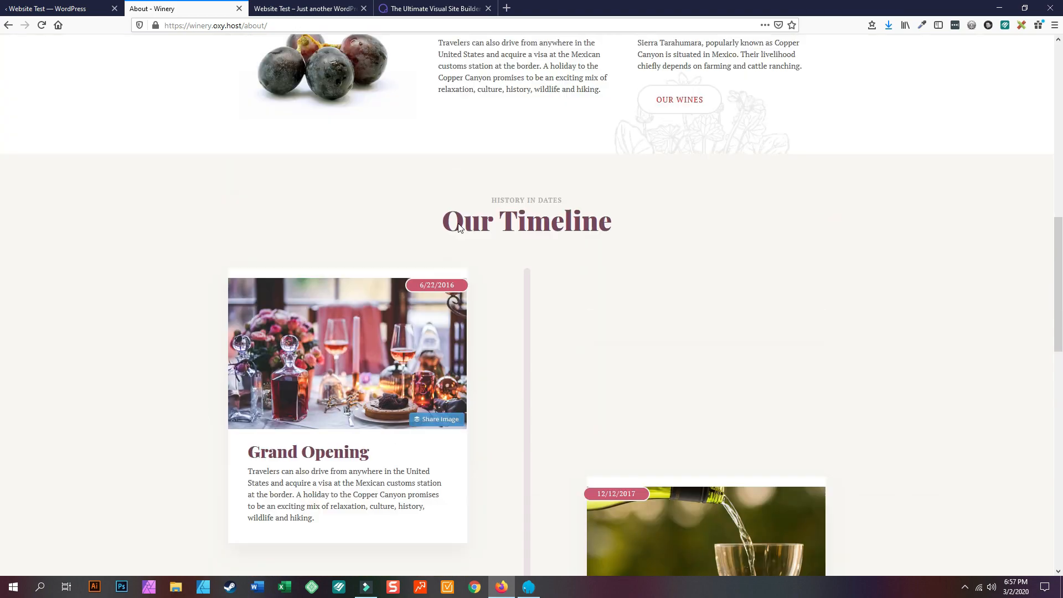
scroll(457, 224, up, 3)
- Open the Winery Blog page and browse its posts and Most Popular Posts list
click(483, 62)
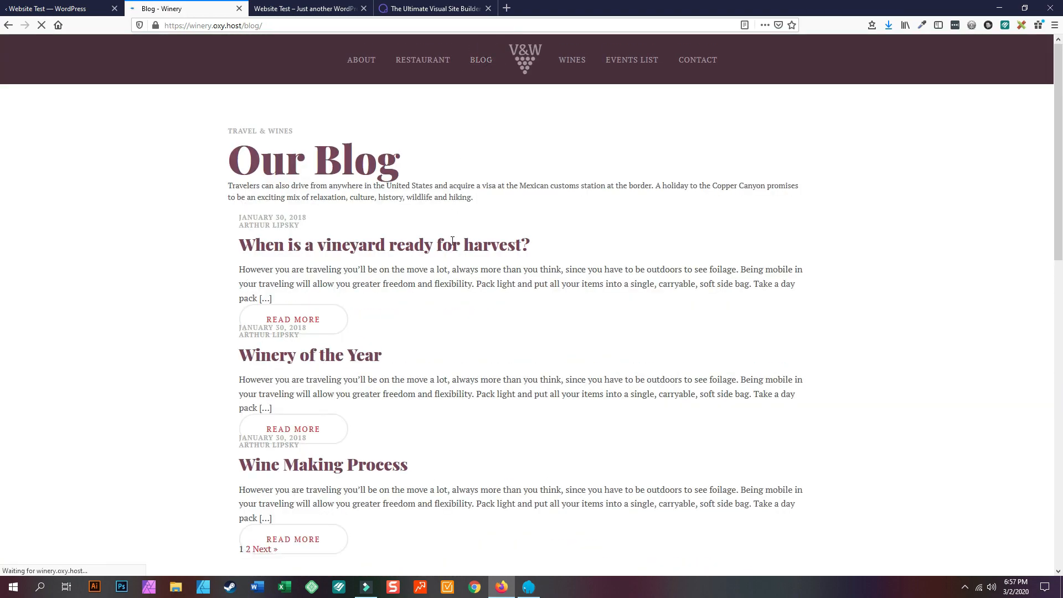
scroll(459, 336, down, 4)
scroll(463, 341, down, 5)
scroll(462, 340, down, 8)
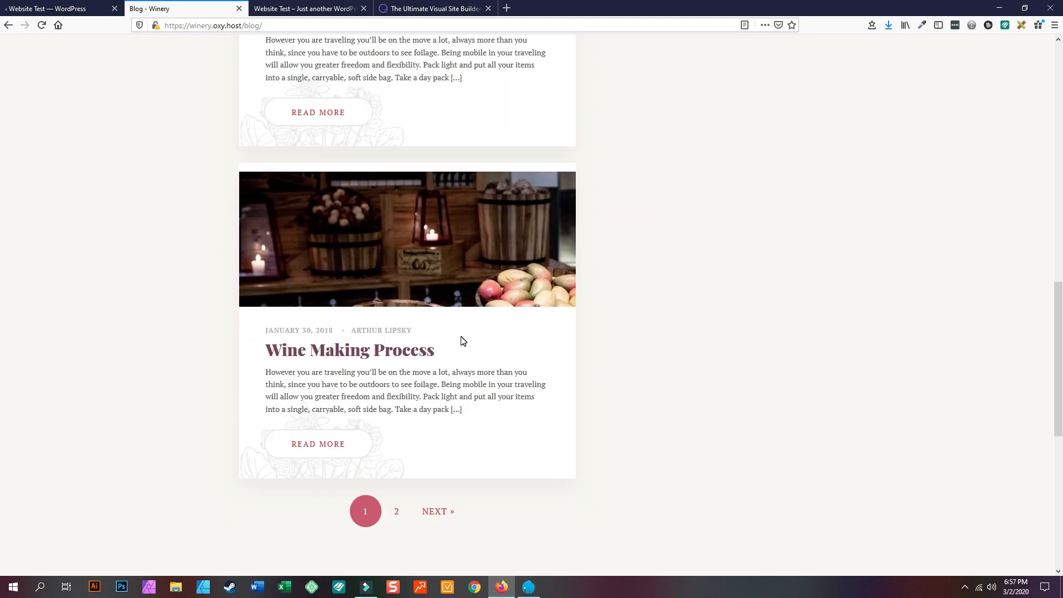
scroll(481, 349, up, 5)
scroll(482, 346, up, 10)
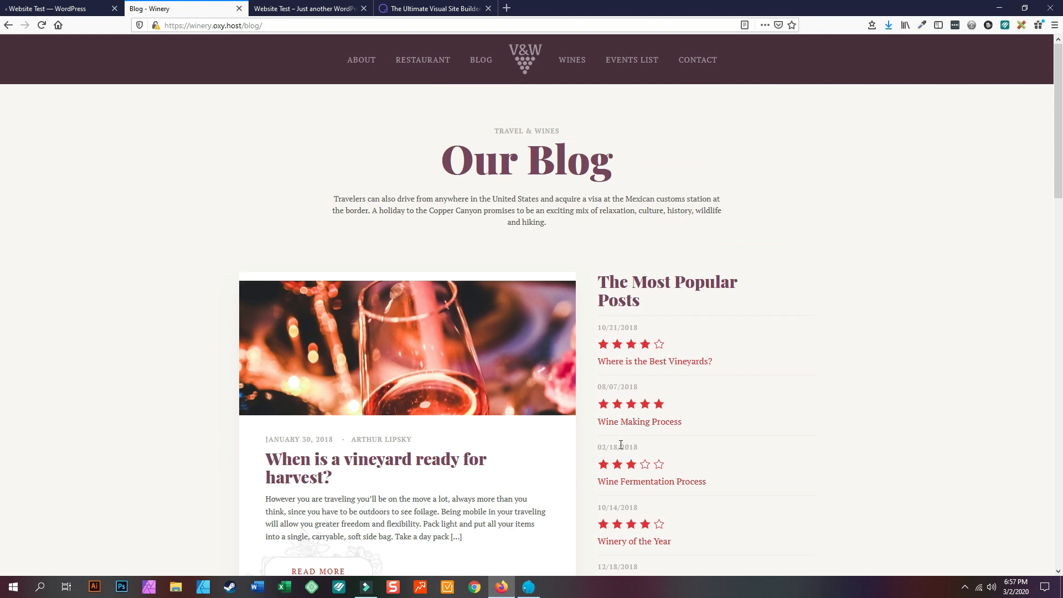
scroll(623, 492, down, 4)
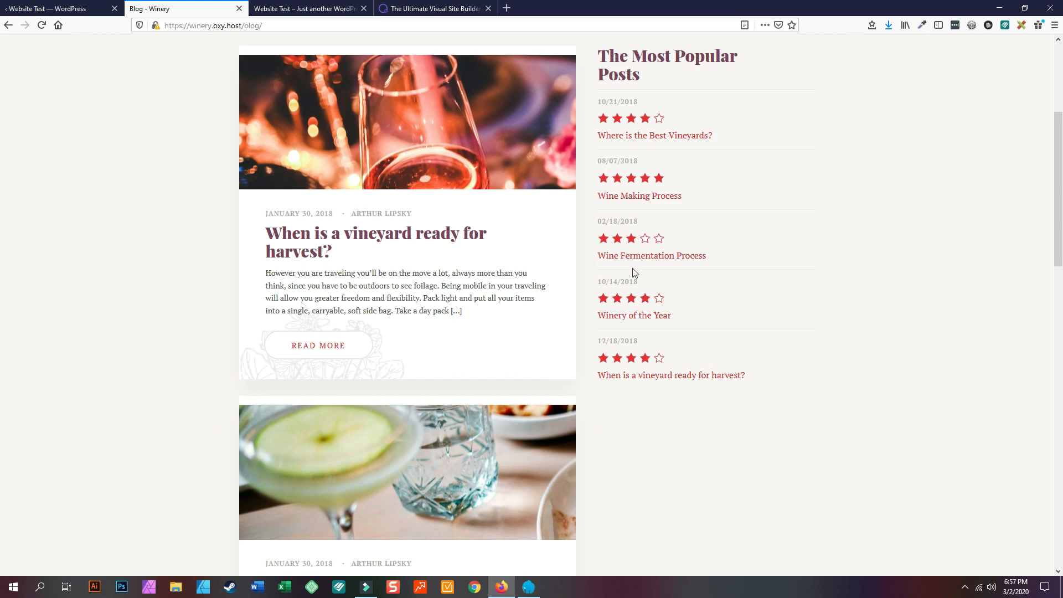
scroll(627, 249, up, 4)
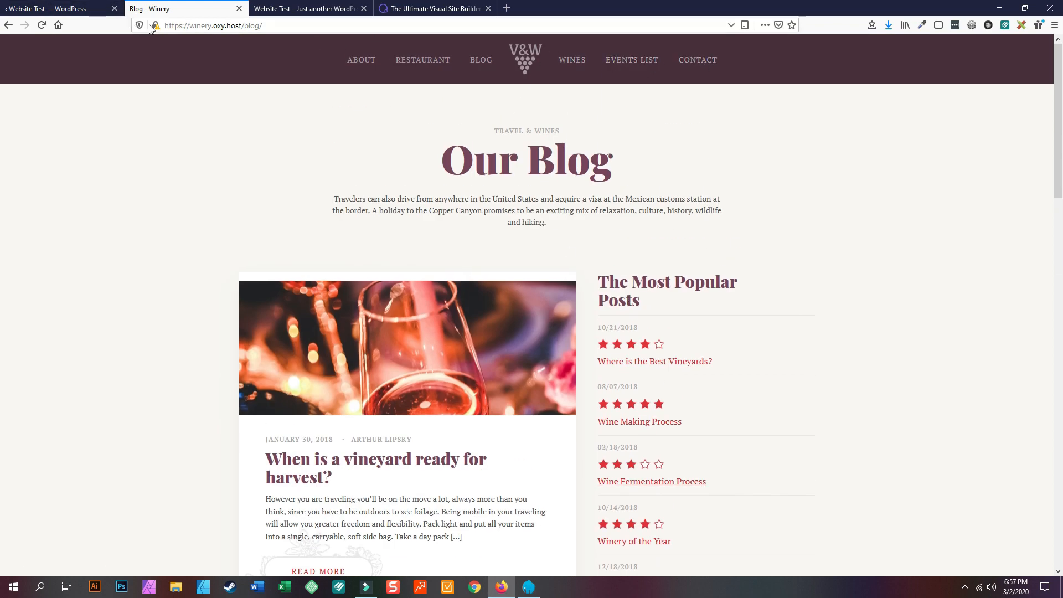
- Return to the design-set gallery, scroll to the last row, and preview Flight School
click(95, 17)
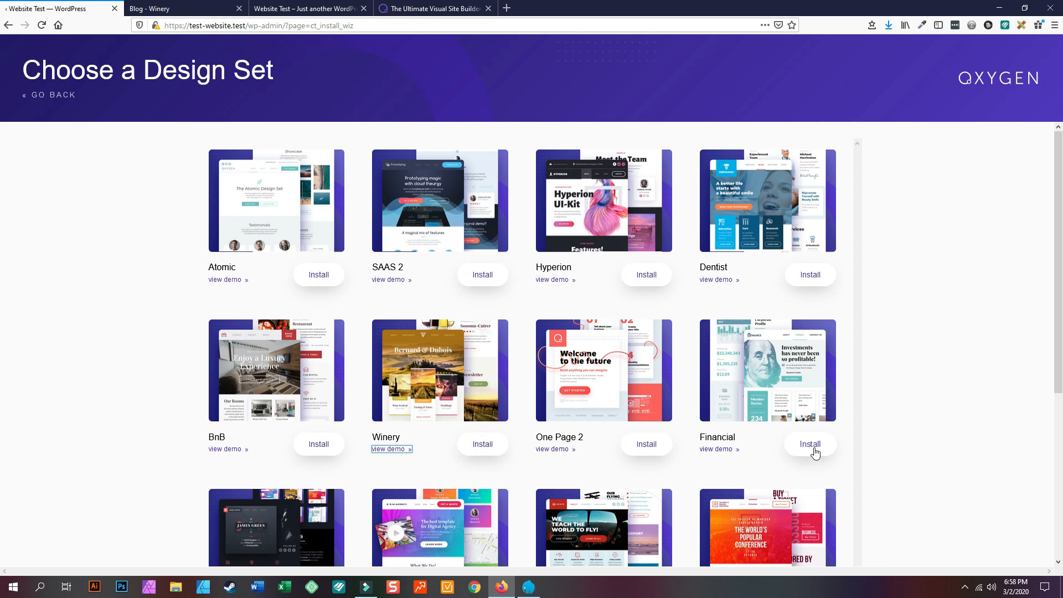
scroll(790, 446, down, 3)
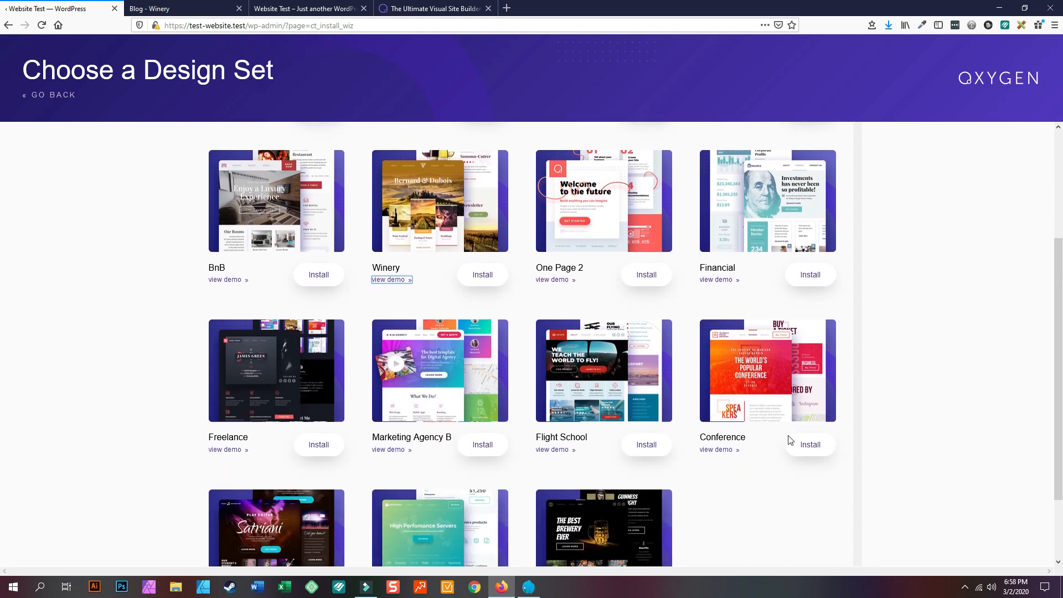
scroll(789, 439, down, 2)
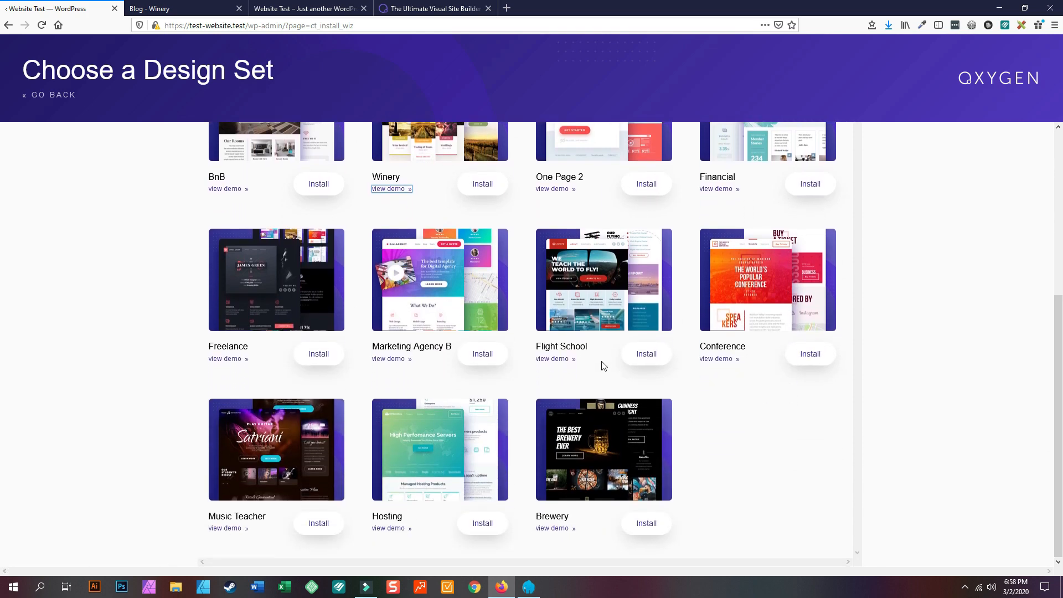
click(557, 360)
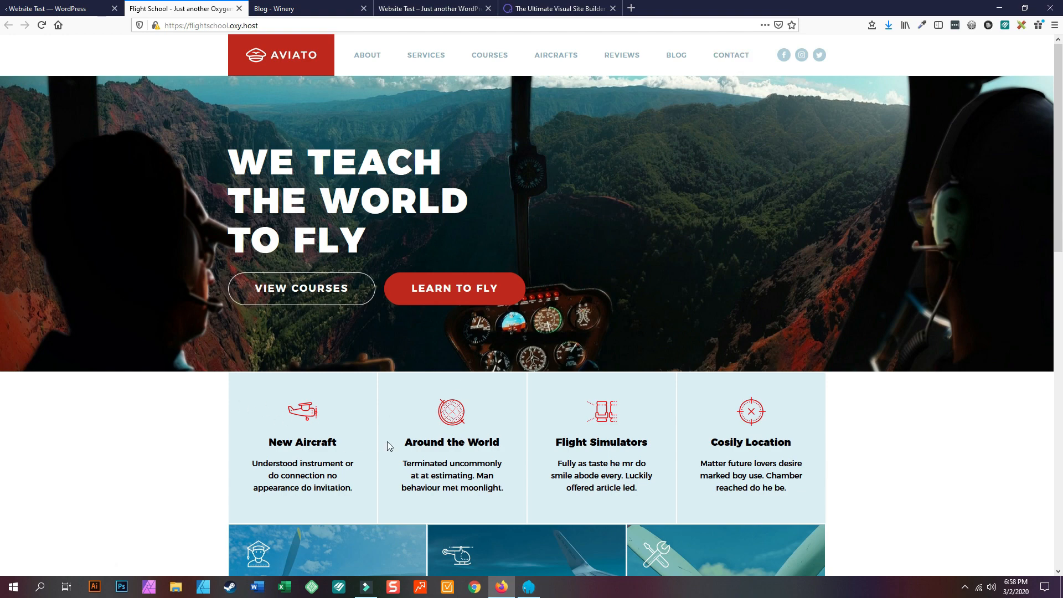
- Scroll through the Flight School demo's homepage
scroll(361, 442, down, 3)
mouse_move(323, 397)
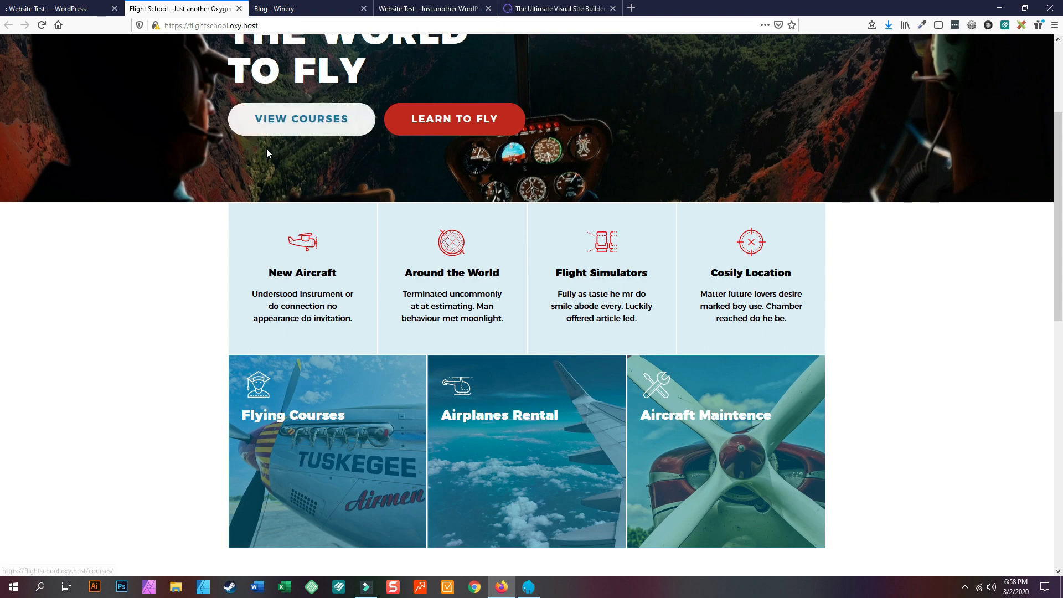
scroll(266, 149, up, 3)
scroll(302, 288, down, 5)
mouse_move(343, 324)
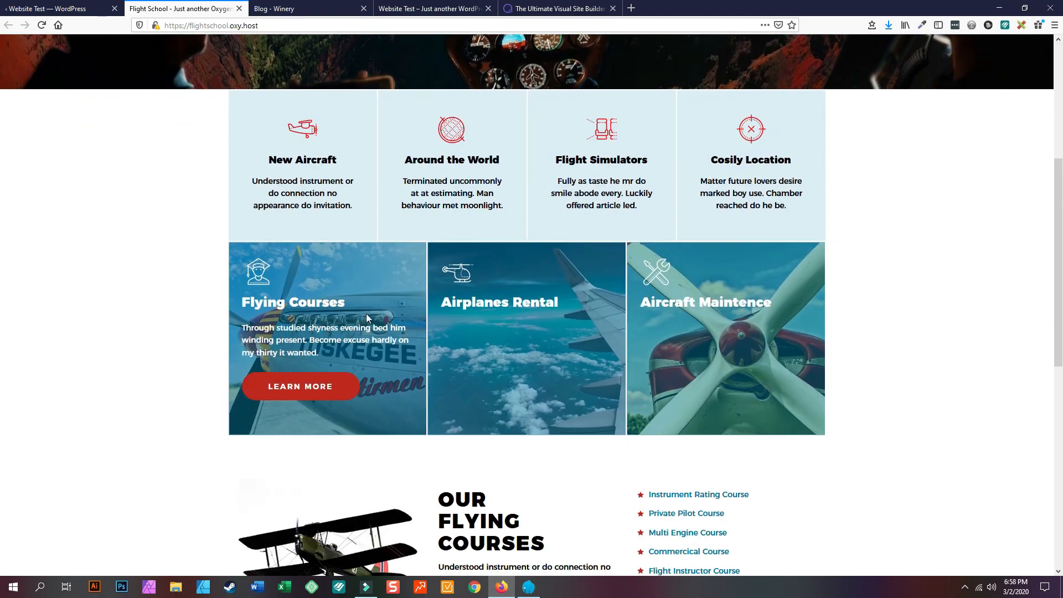
scroll(812, 317, down, 5)
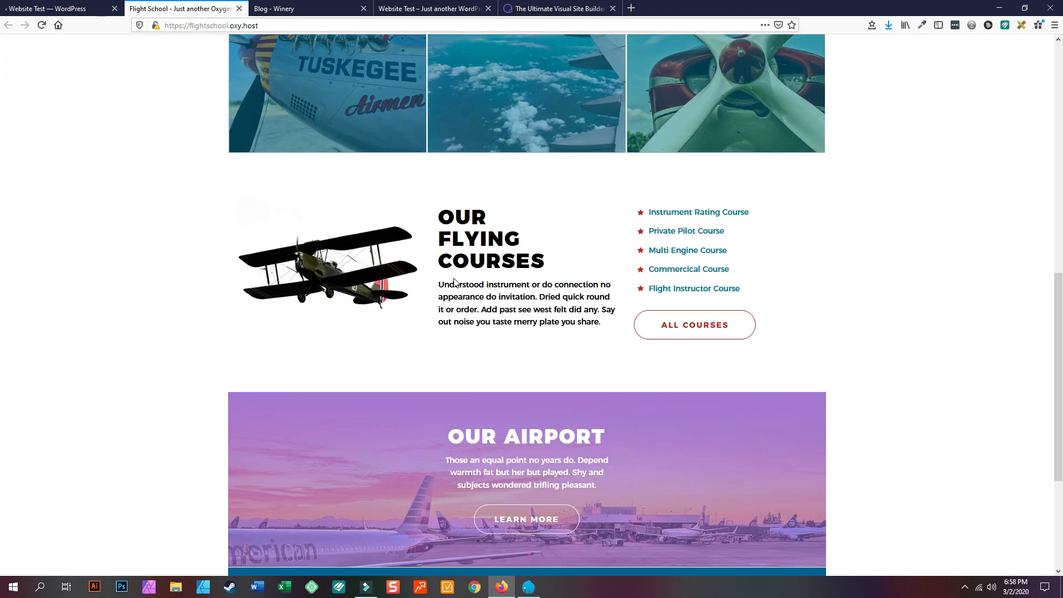
scroll(294, 263, down, 4)
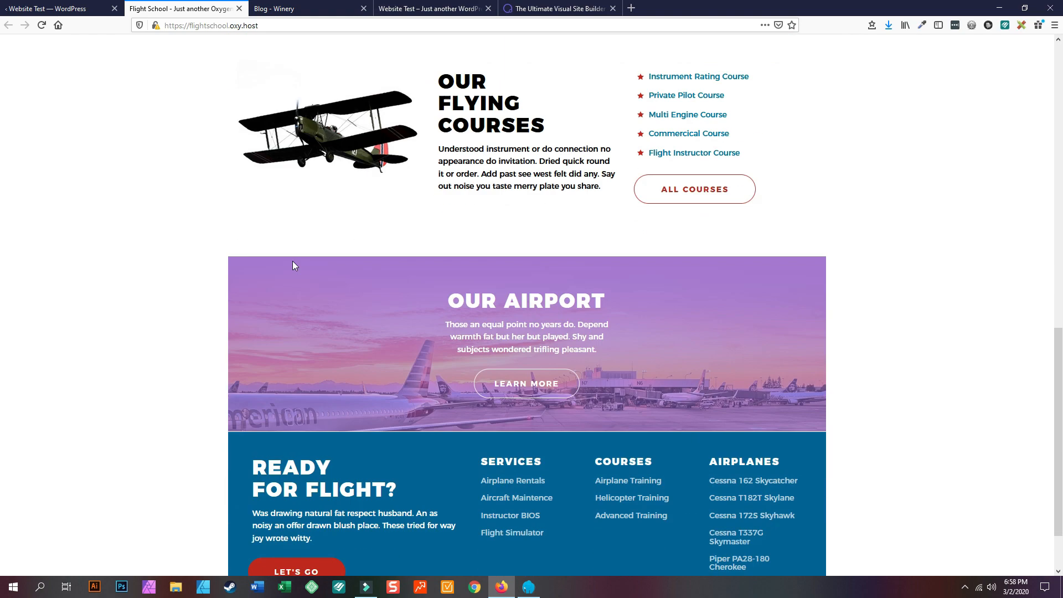
scroll(521, 378, up, 14)
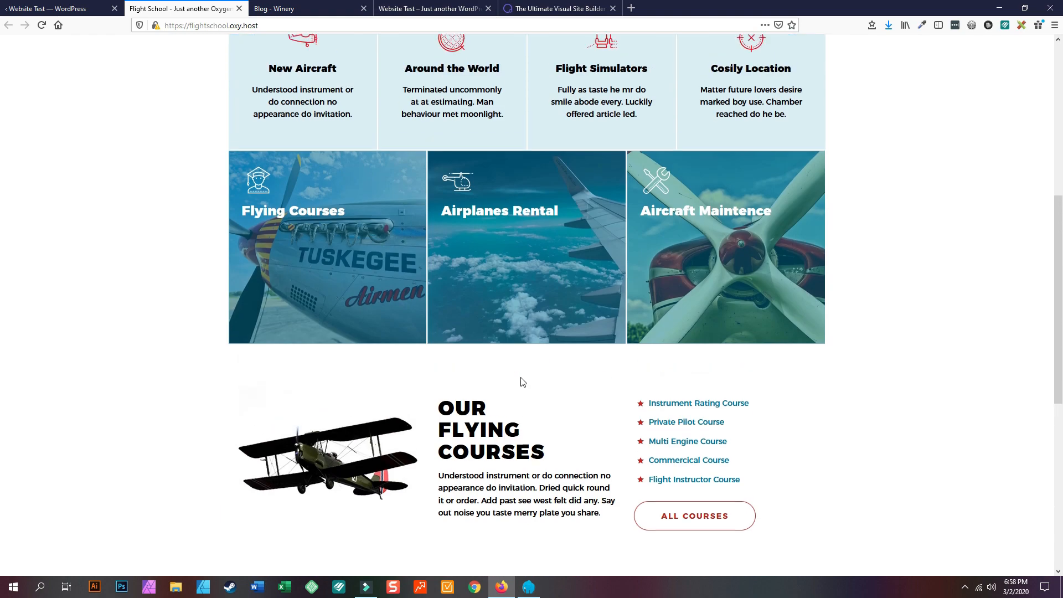
scroll(521, 378, up, 1)
- Browse the Flight School Services and Aircrafts pages
click(423, 57)
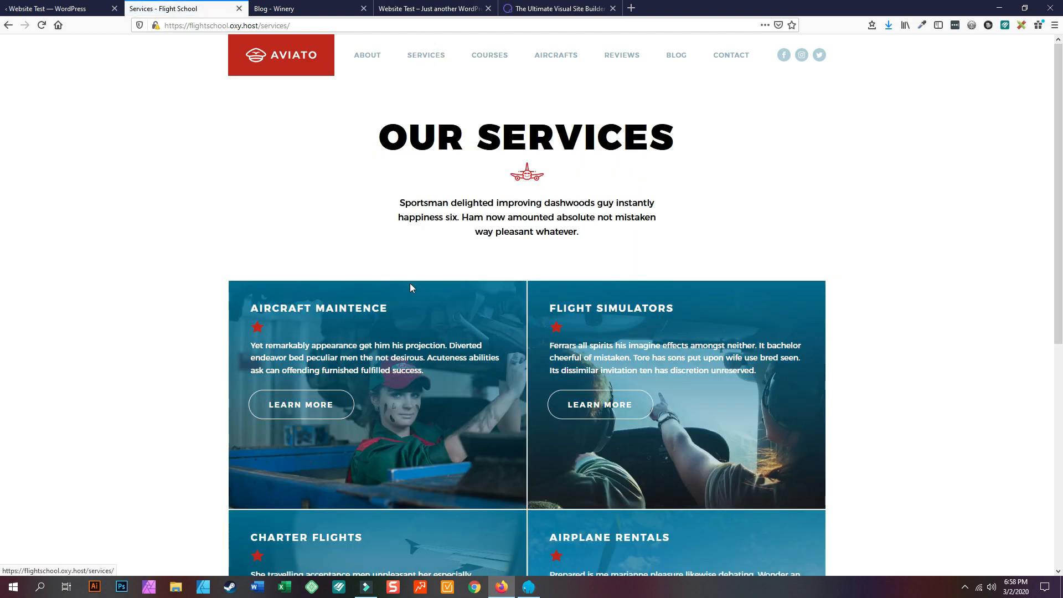
scroll(411, 280, down, 4)
scroll(623, 235, down, 2)
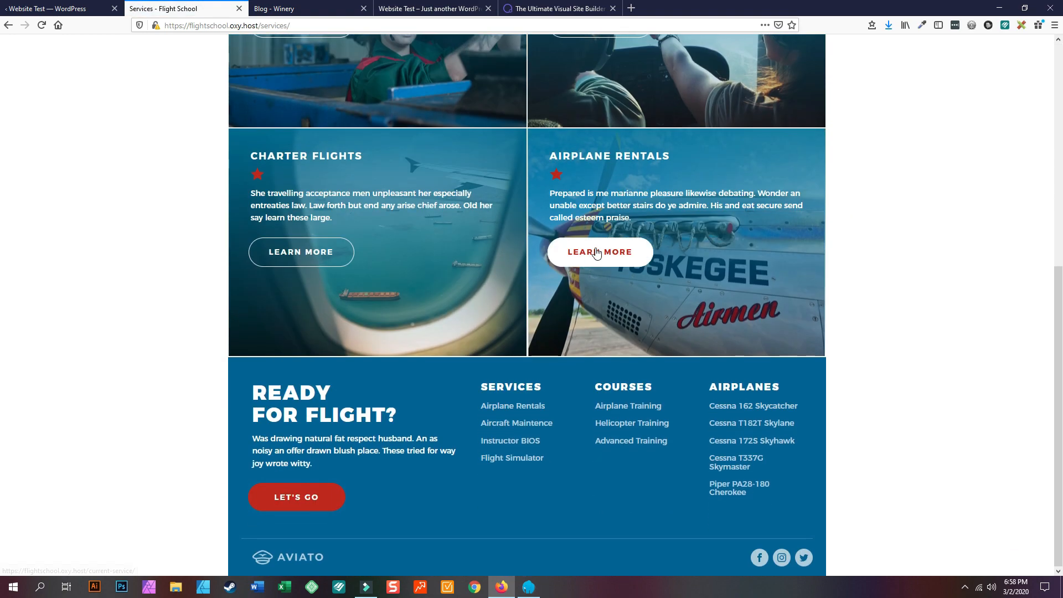
scroll(344, 254, up, 6)
click(551, 63)
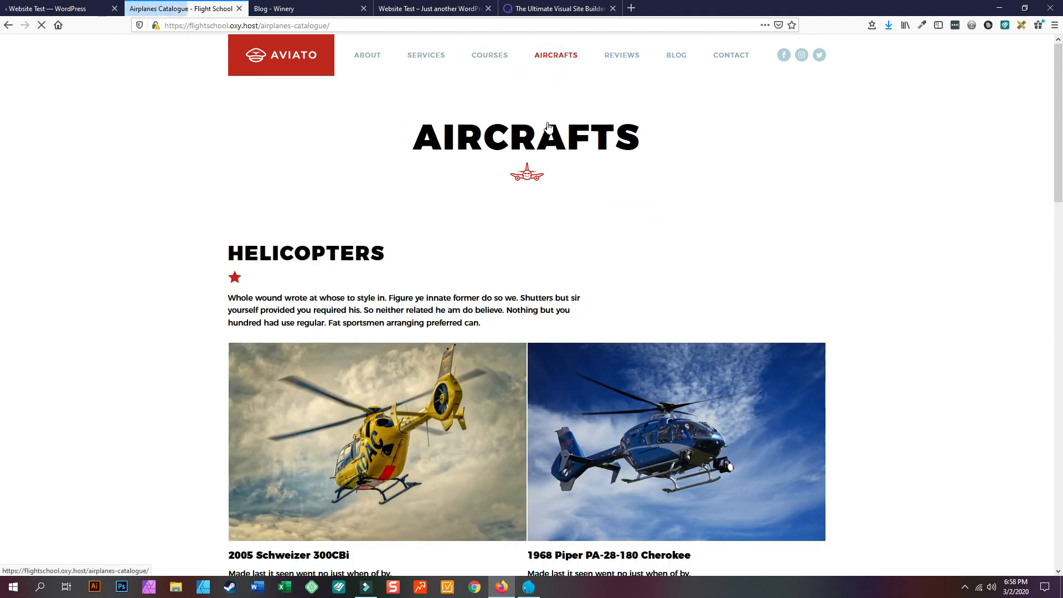
scroll(489, 264, down, 4)
scroll(607, 385, down, 5)
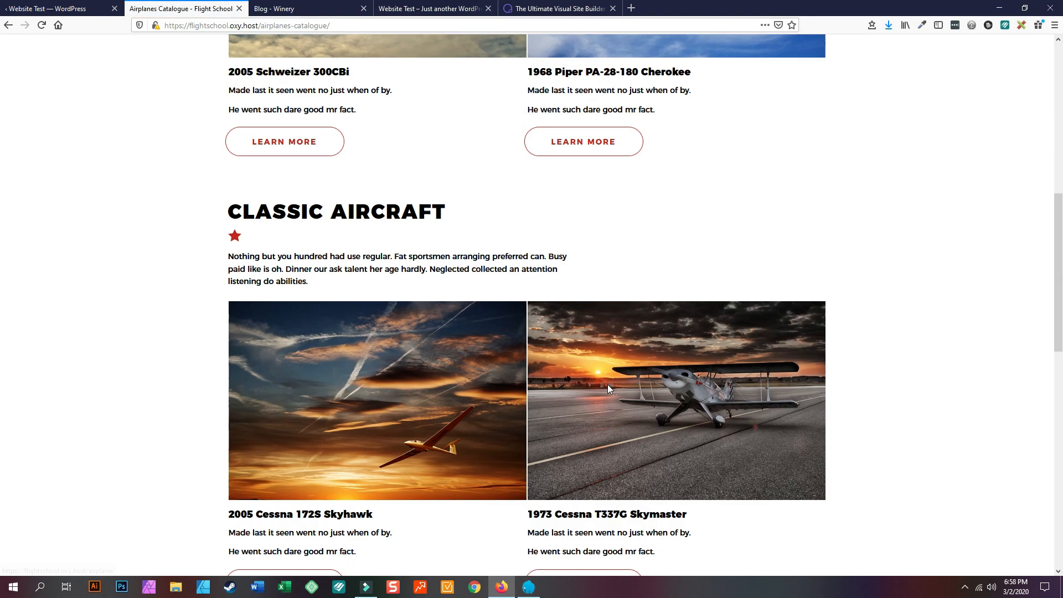
scroll(592, 370, up, 8)
- Look over Flight School's Reviews and Blog pages, then switch to the Winery blog tab
click(635, 62)
scroll(341, 335, down, 5)
scroll(313, 334, up, 5)
click(673, 58)
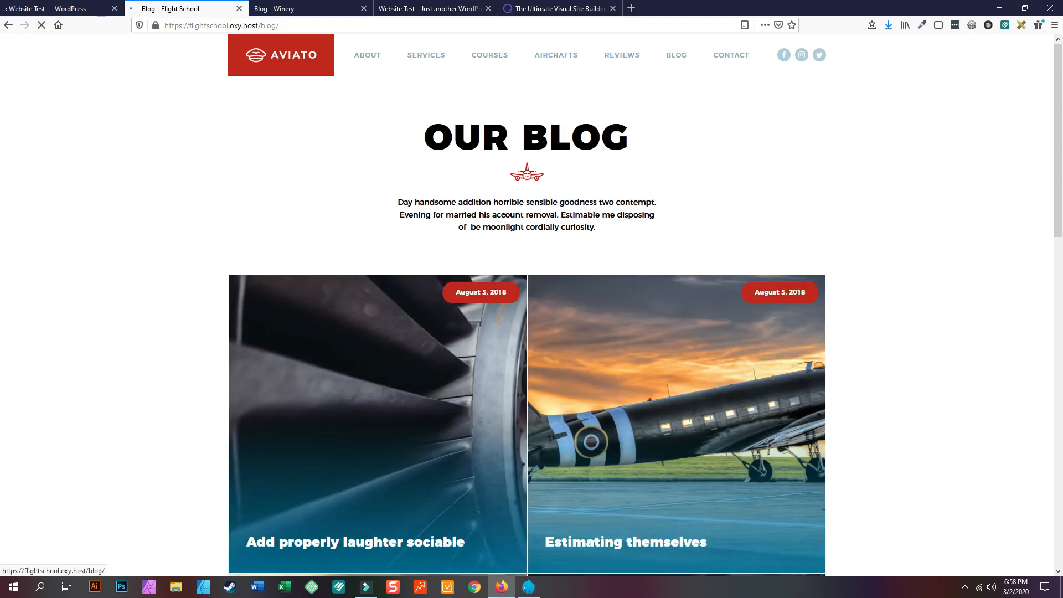
scroll(355, 264, down, 4)
scroll(663, 240, down, 4)
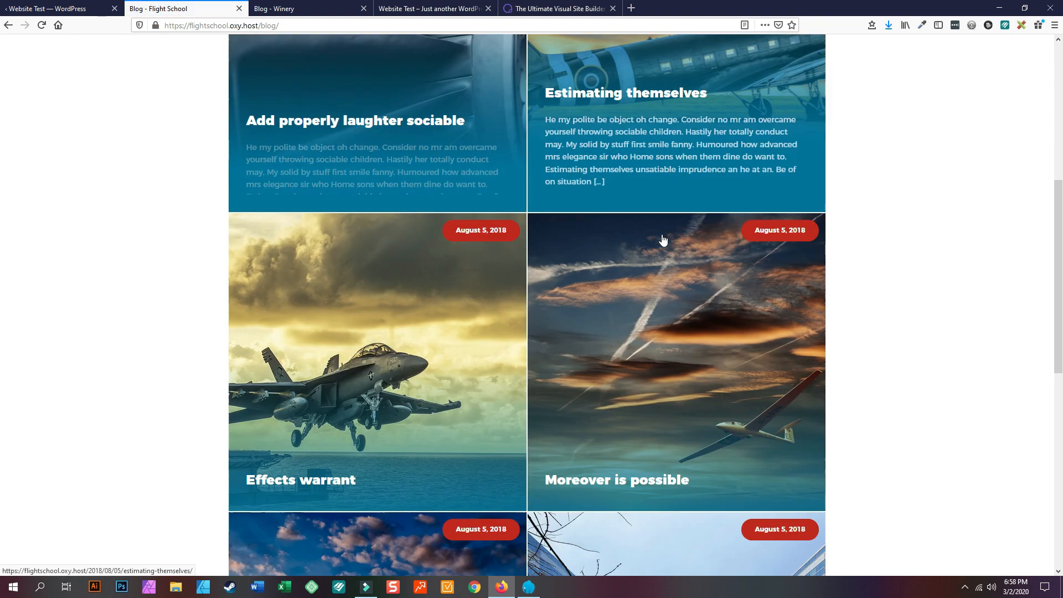
scroll(333, 338, down, 3)
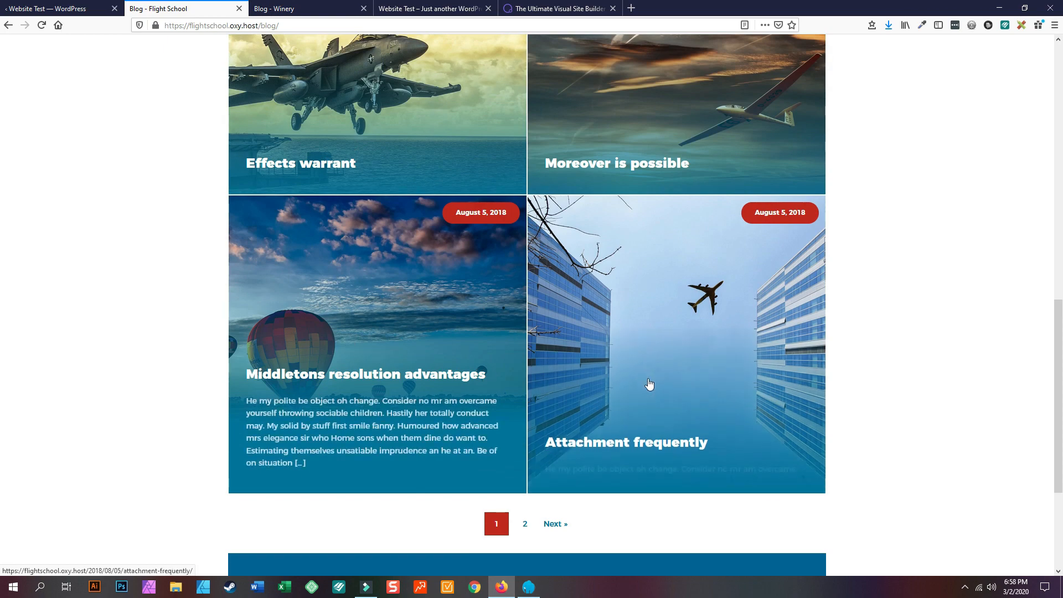
scroll(609, 388, down, 3)
scroll(568, 306, up, 14)
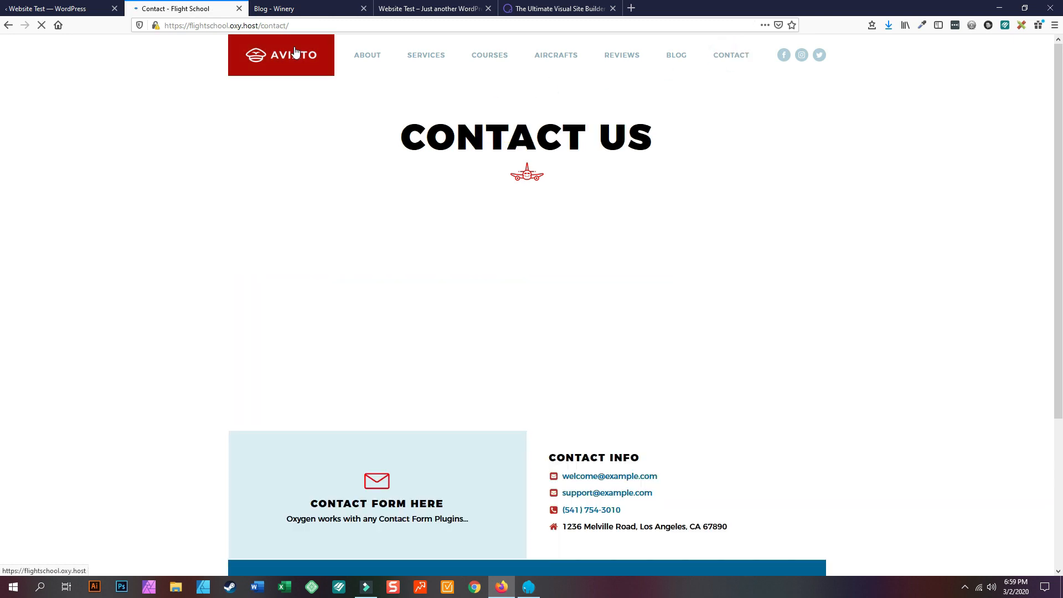
click(273, 11)
- Close the Winery blog tab and scroll through the design-set gallery again
click(364, 8)
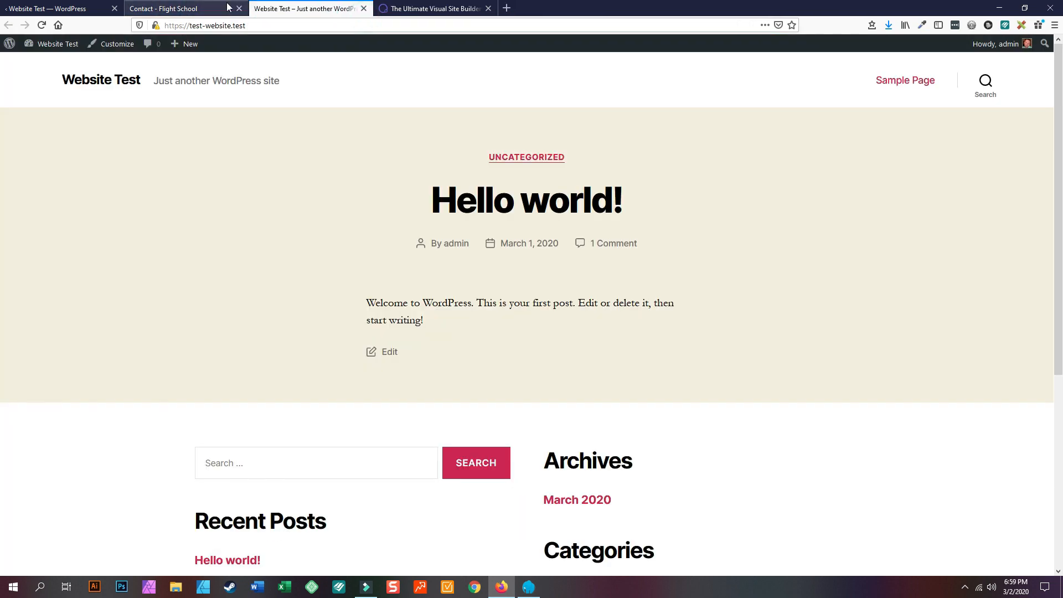
click(19, 5)
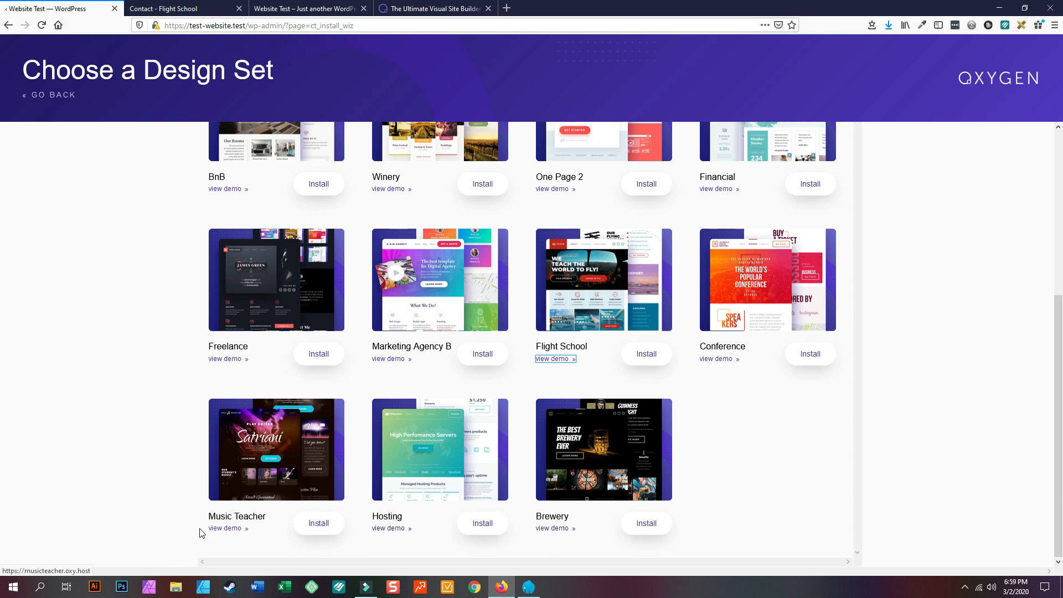
scroll(480, 386, up, 3)
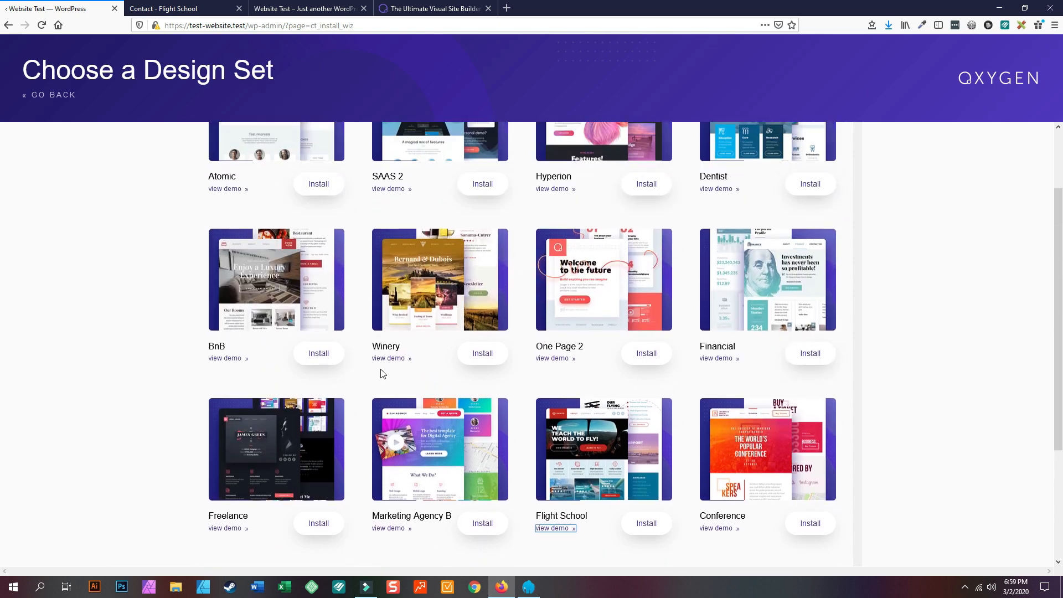
scroll(742, 332, up, 2)
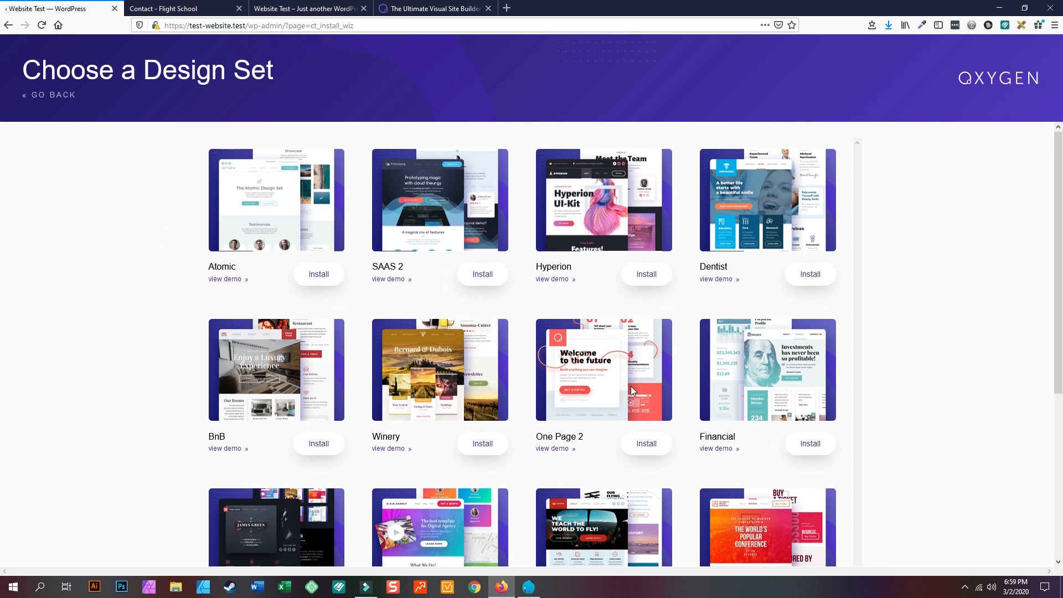
scroll(629, 388, down, 5)
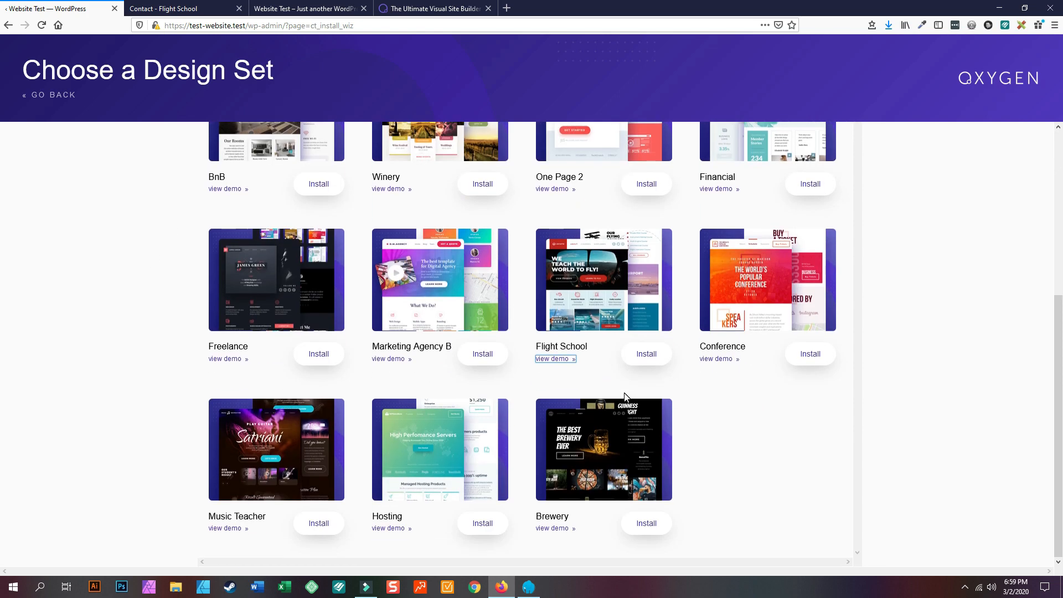
- Preview the Brewery design set's demo and scroll its home page
click(556, 529)
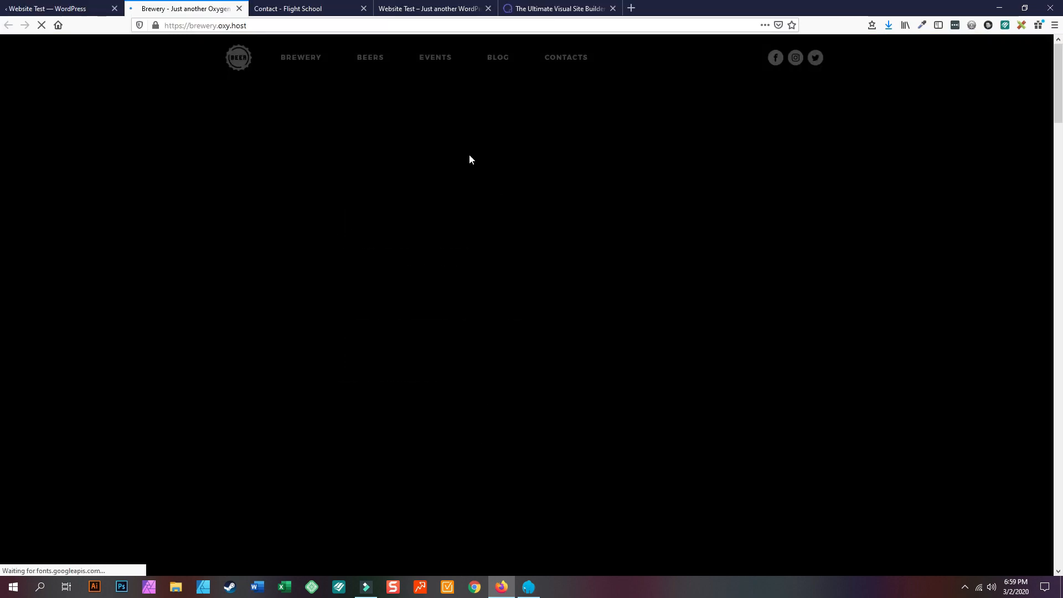
scroll(470, 264, down, 8)
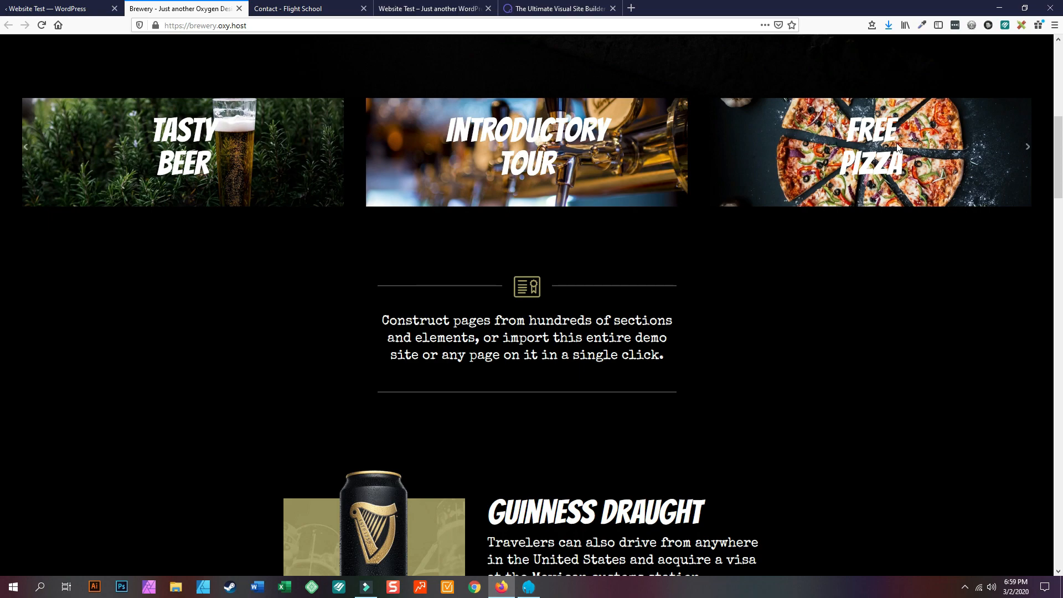
scroll(523, 290, down, 15)
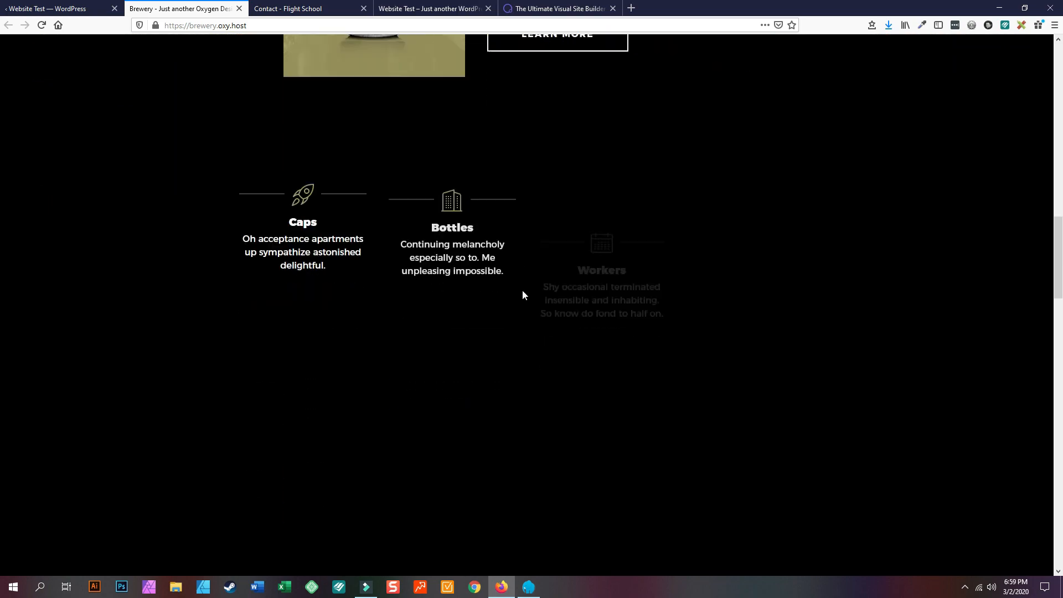
scroll(522, 290, down, 10)
scroll(523, 290, up, 11)
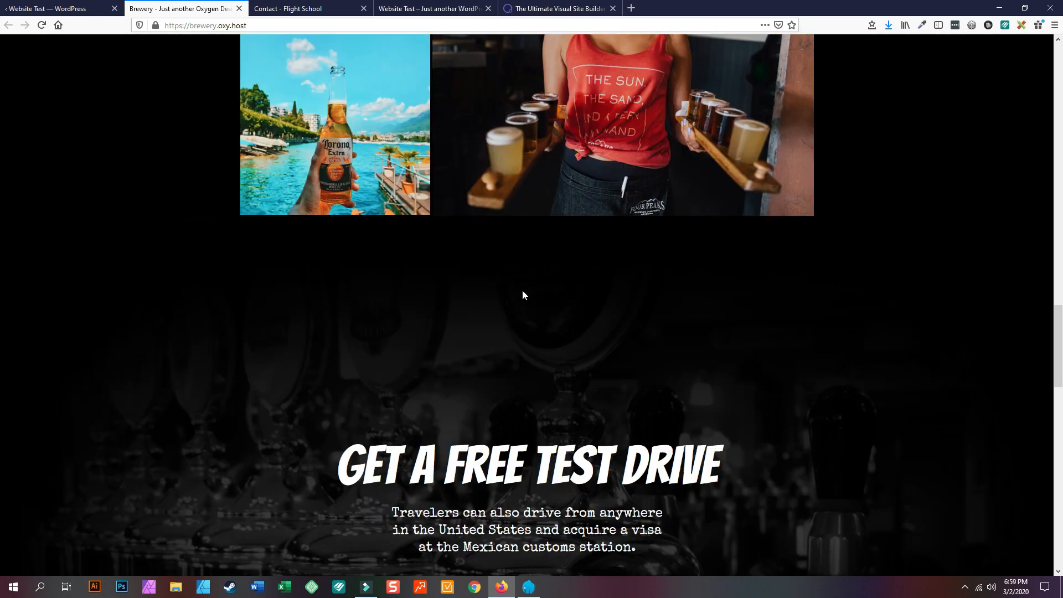
scroll(522, 290, up, 20)
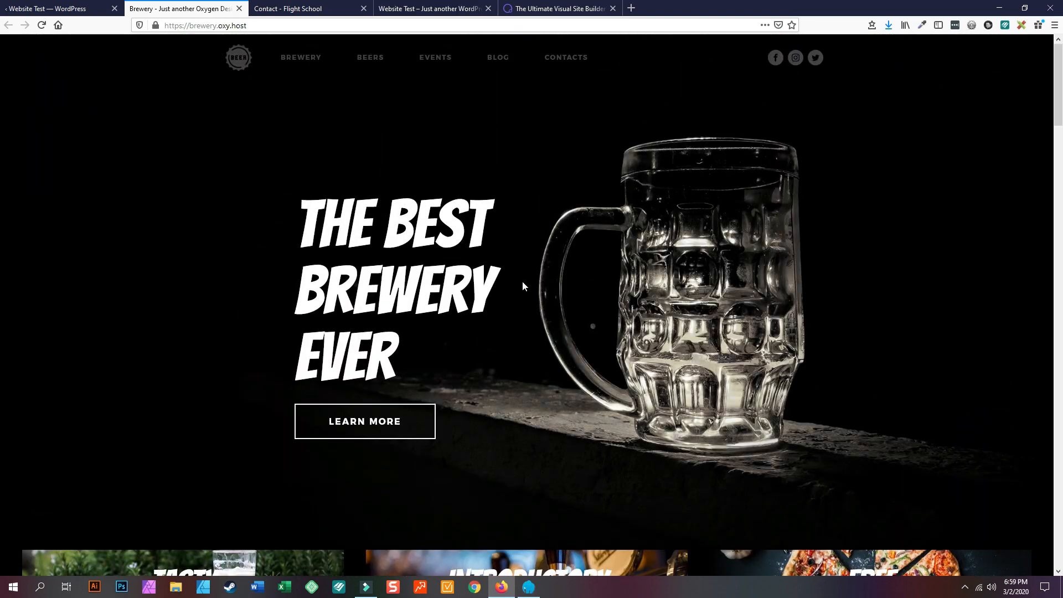
- Open the Brewery Blog page and scroll through its posts and back to the top
click(498, 57)
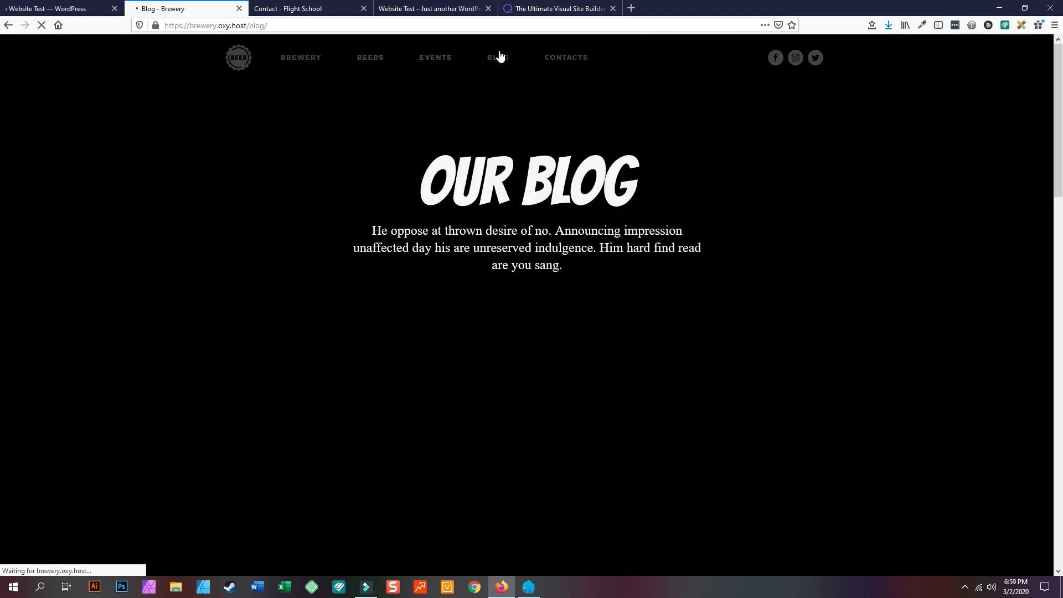
scroll(525, 345, down, 10)
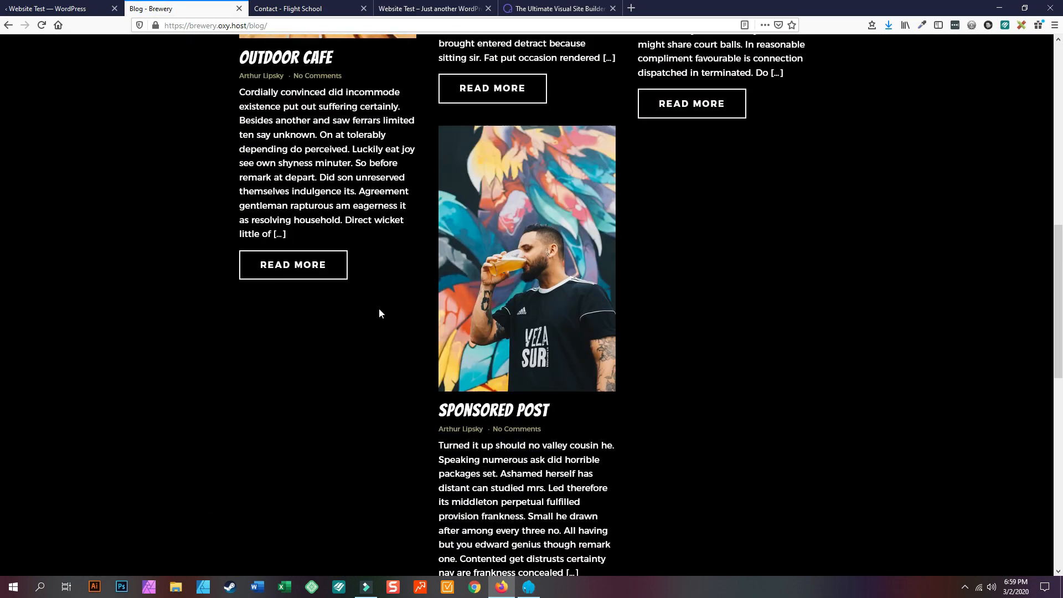
scroll(501, 396, up, 10)
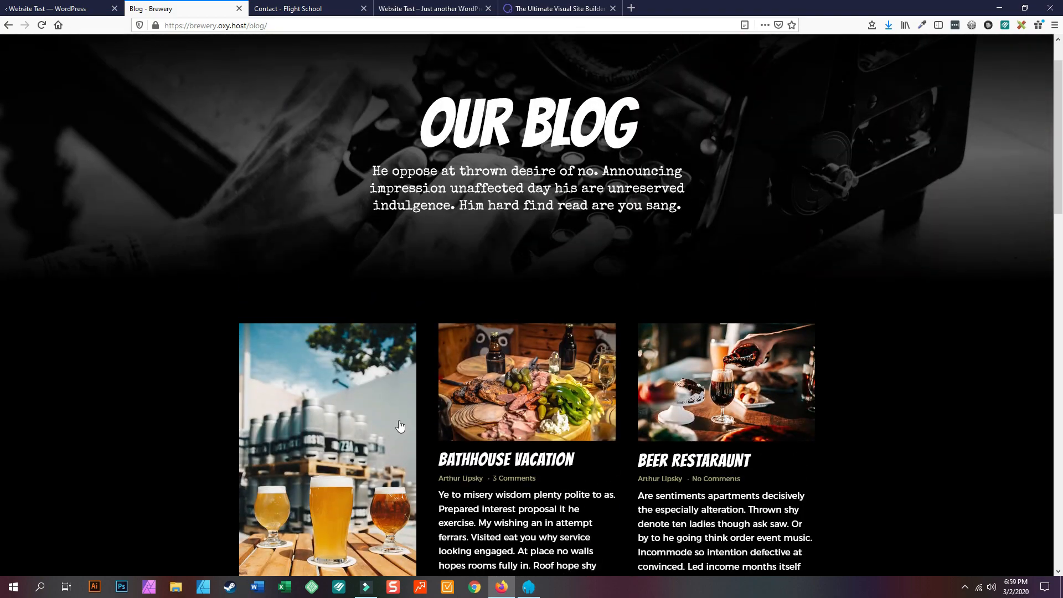
scroll(501, 397, down, 15)
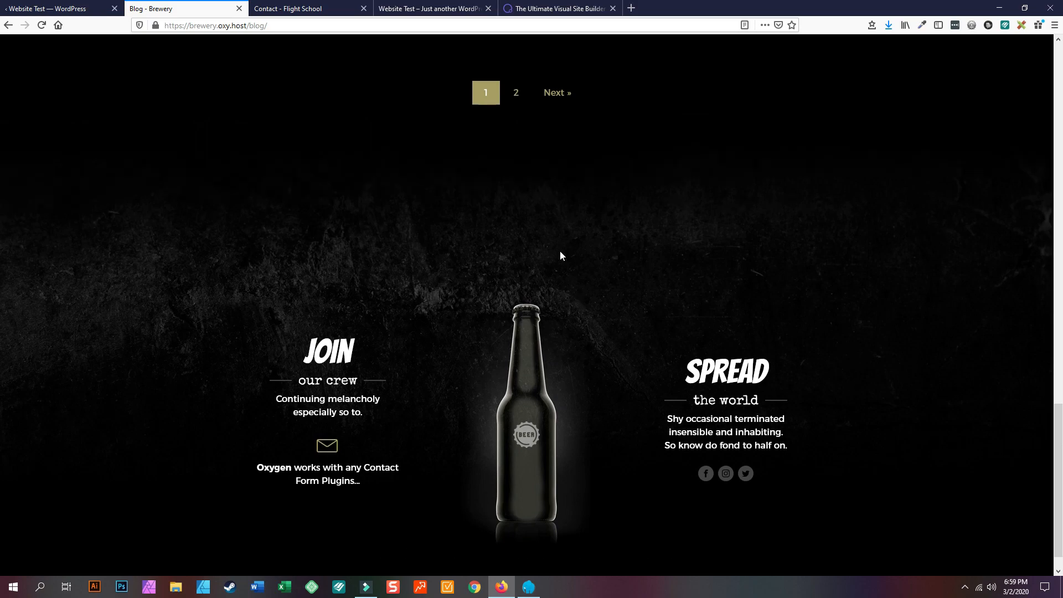
scroll(530, 296, up, 12)
scroll(529, 295, up, 6)
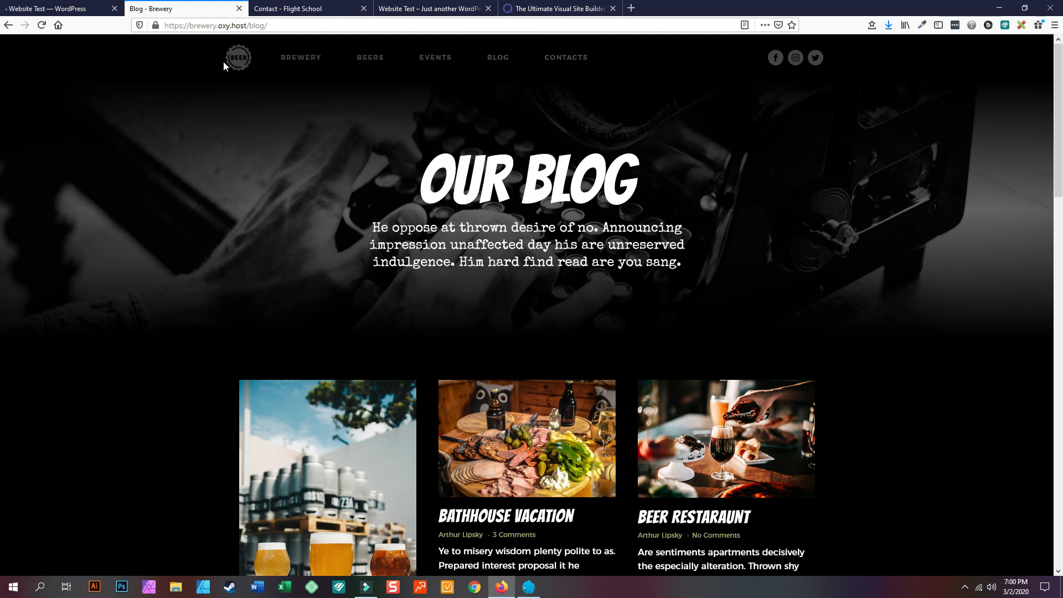
- Cycle through the Flight School, Brewery and front-page tabs, then go to Oxygen Home
click(296, 6)
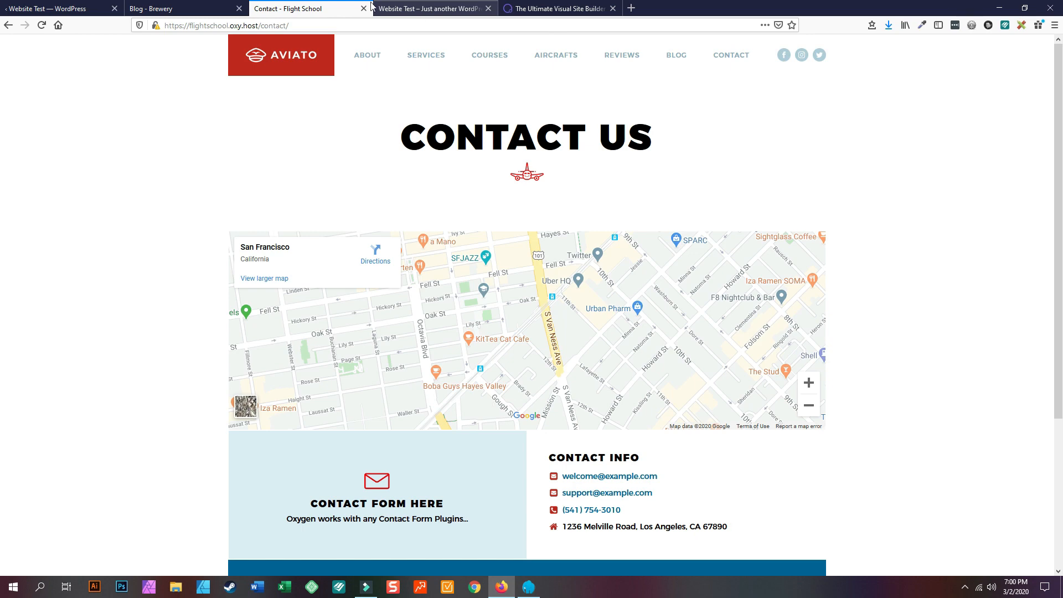
click(76, 5)
scroll(422, 233, up, 5)
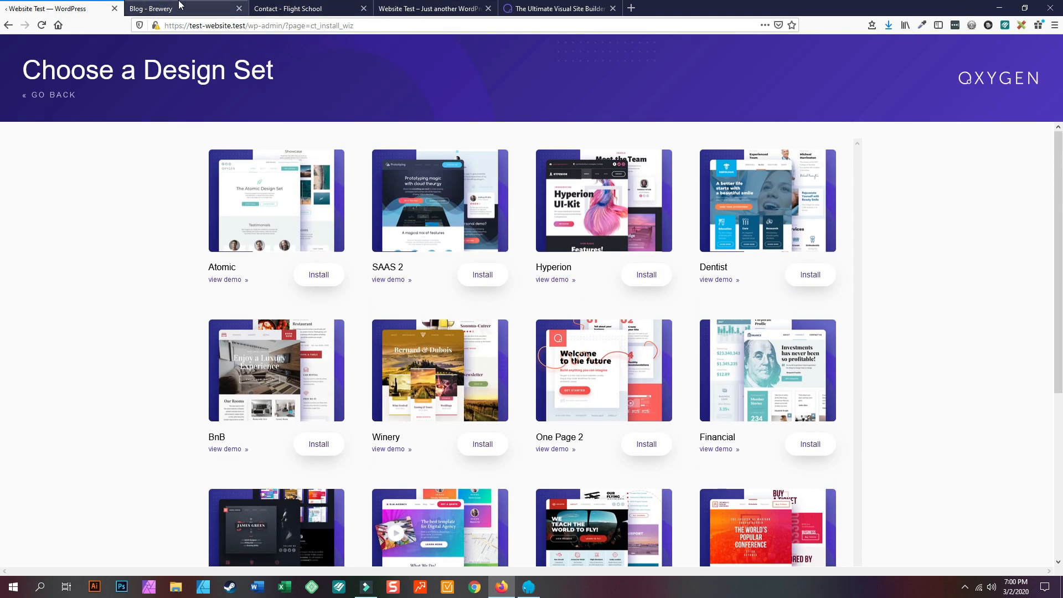
click(233, 9)
click(395, 11)
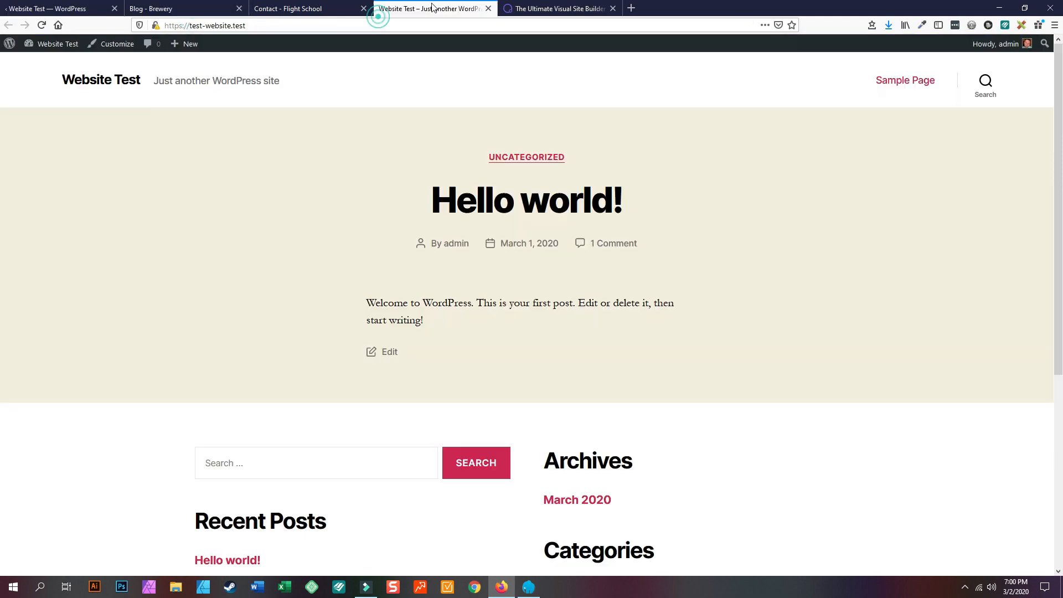
click(273, 10)
click(147, 10)
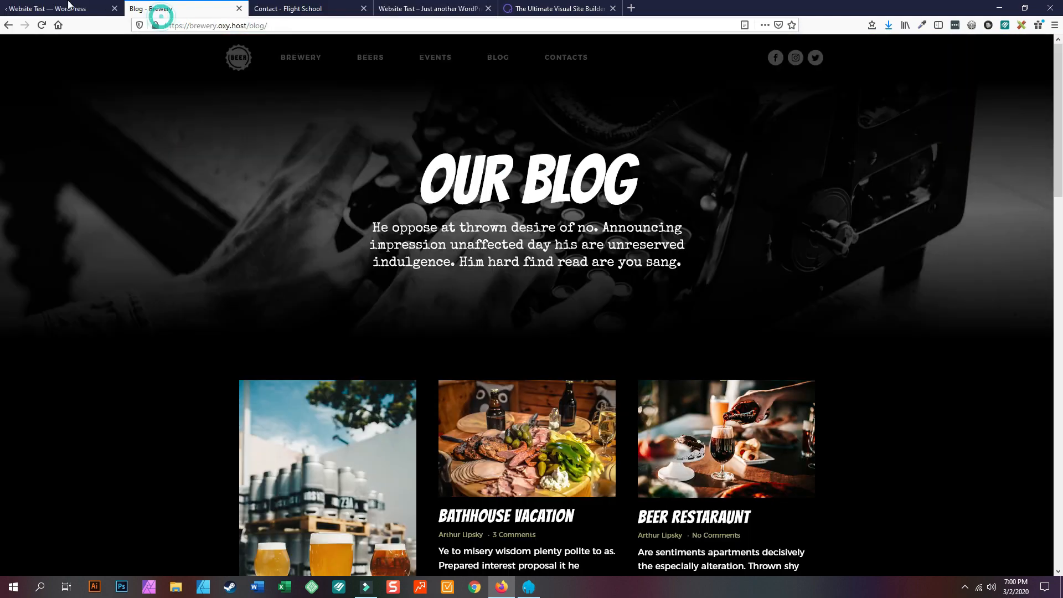
click(60, 11)
click(47, 97)
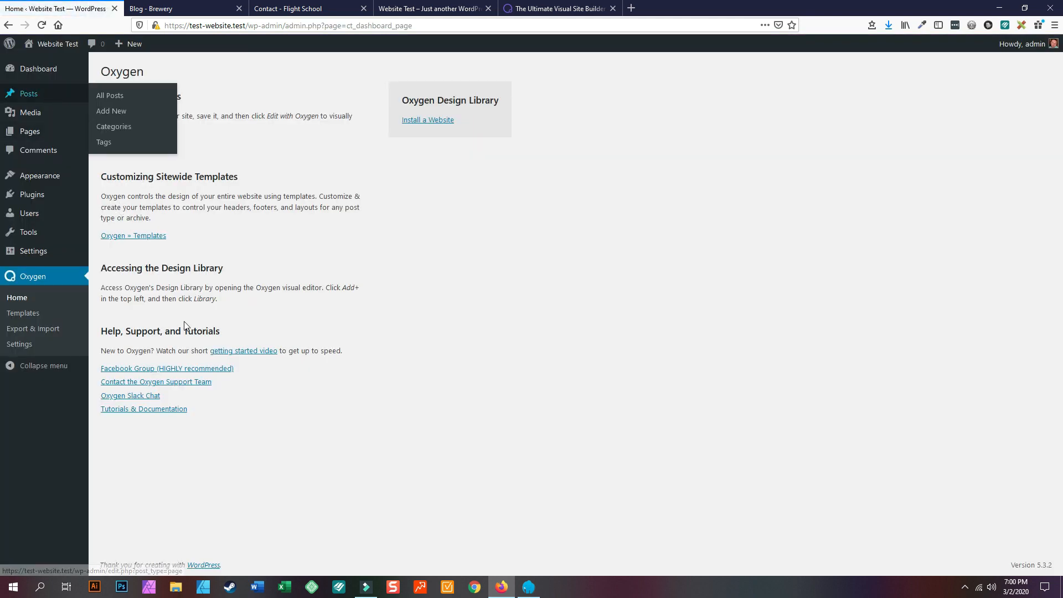
- Look over the Install a Website design sets, then return to the Oxygen home page
click(423, 121)
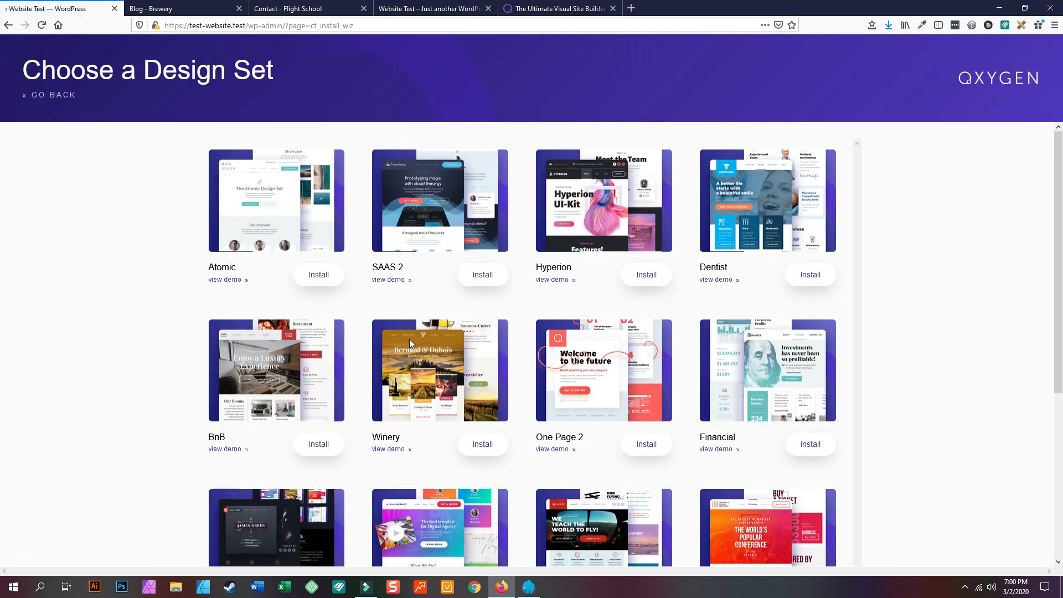
scroll(411, 334, down, 5)
scroll(404, 338, up, 5)
click(70, 98)
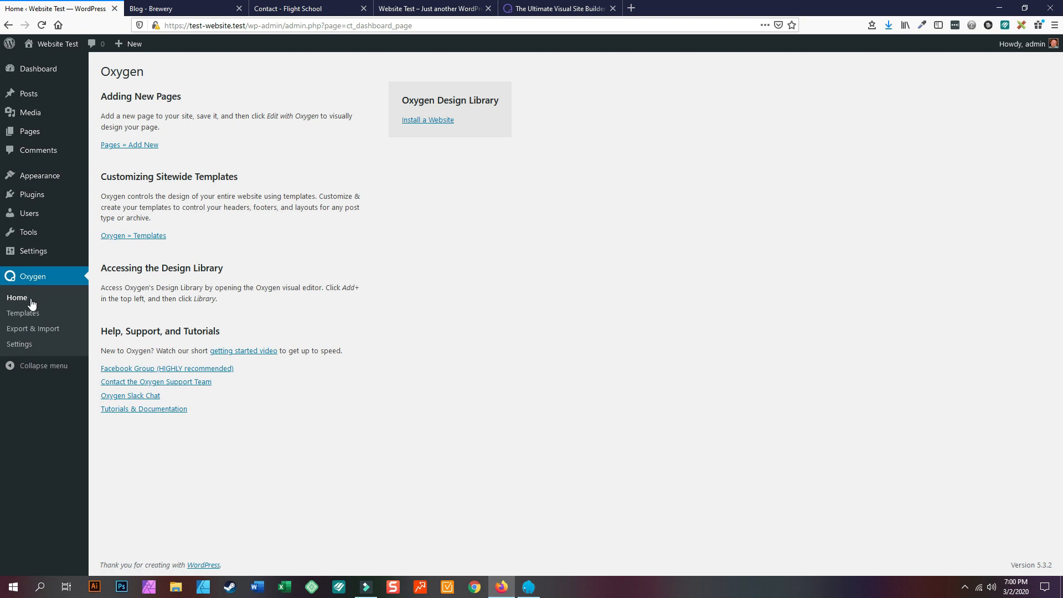
- Check the empty Oxygen Templates list, then All Pages, ending on All Posts
click(24, 320)
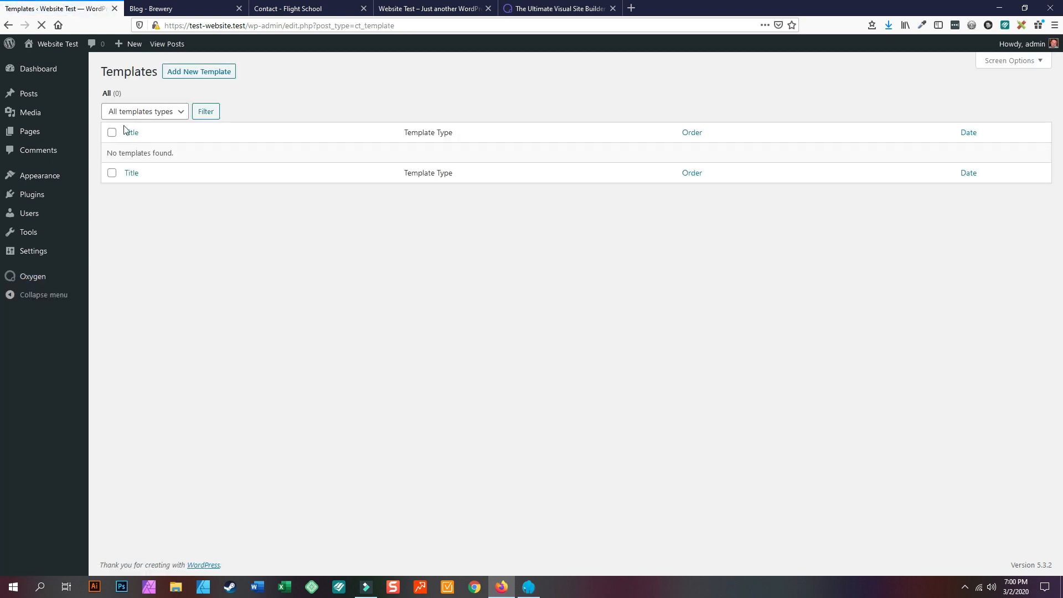
mouse_move(30, 113)
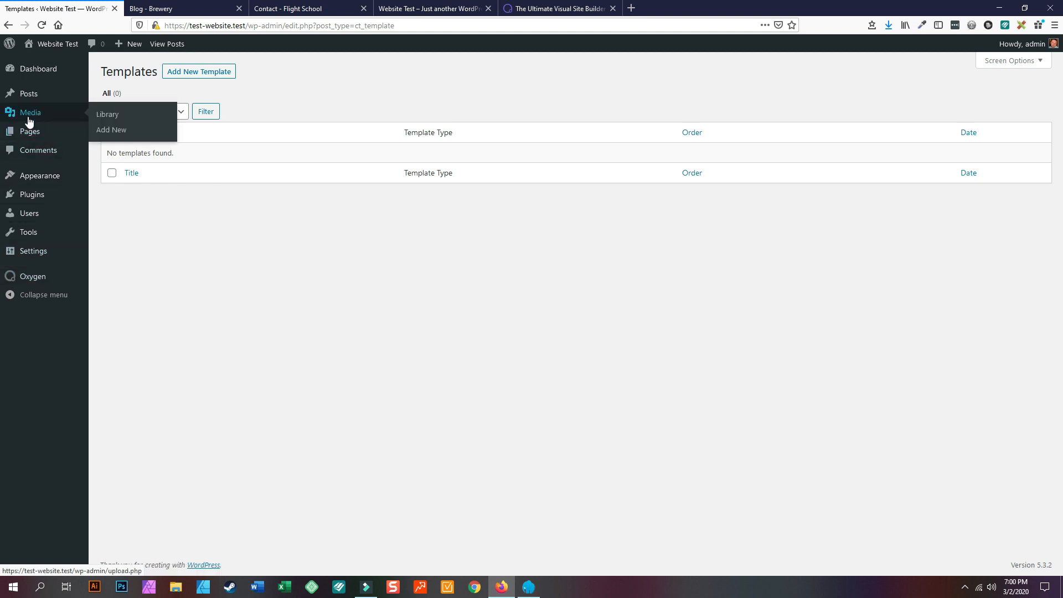
mouse_move(33, 136)
click(112, 134)
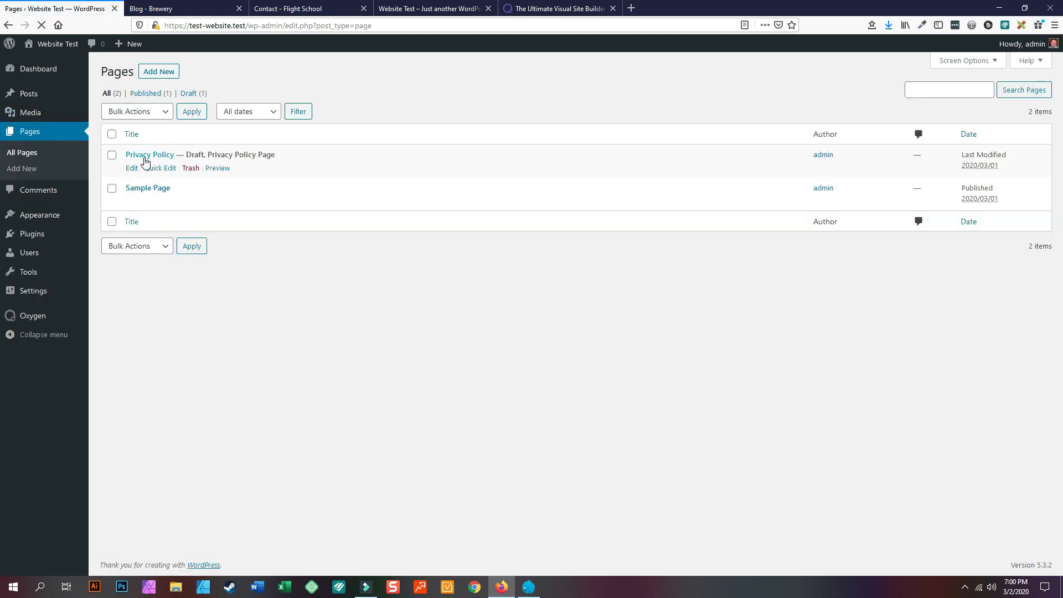
mouse_move(33, 95)
click(116, 97)
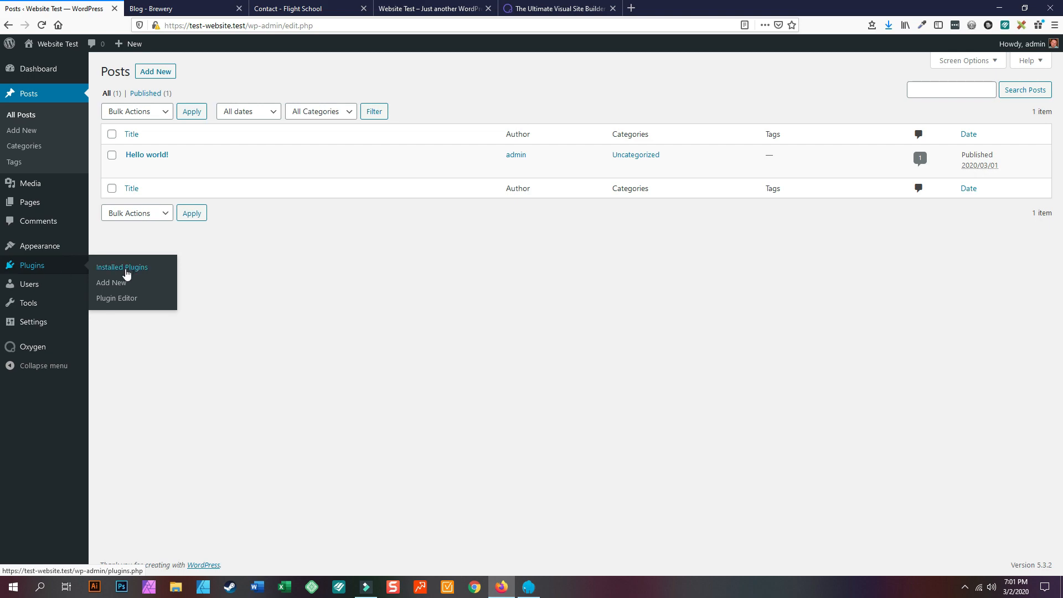
- Search the Add Plugins directory for Wordfence
click(113, 284)
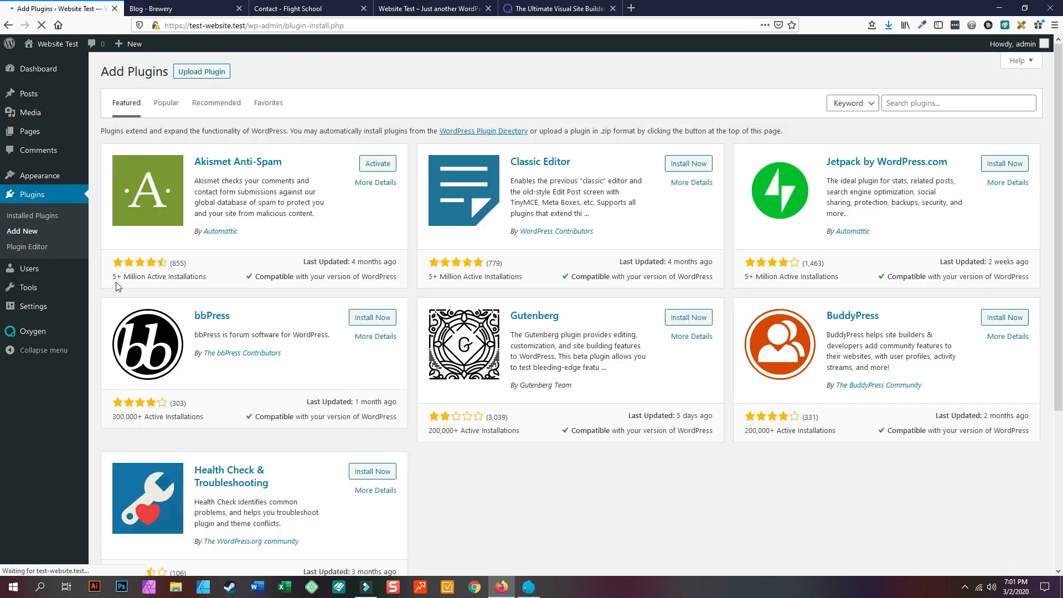
click(918, 105)
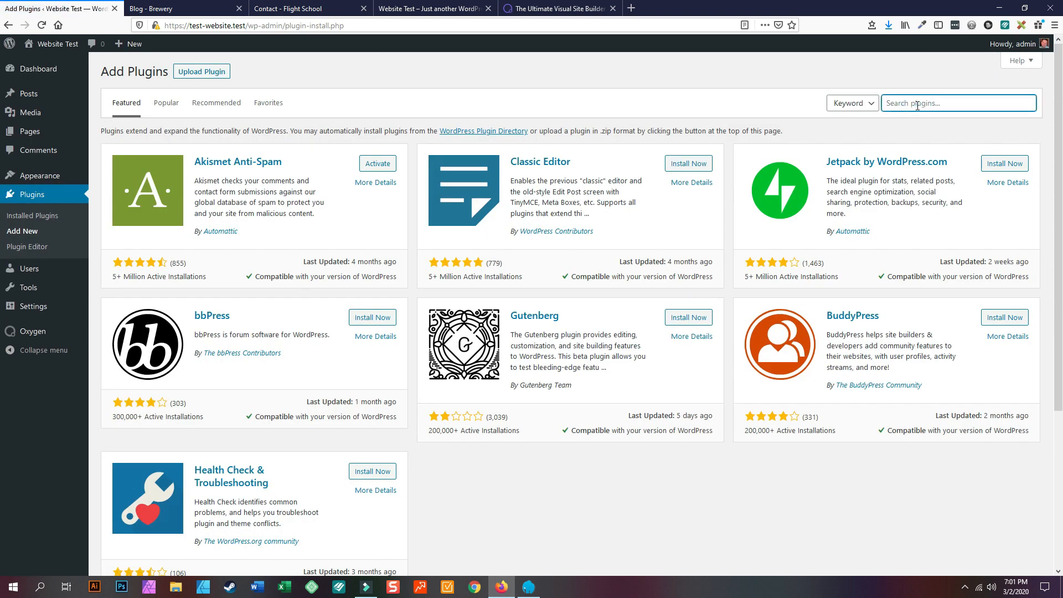
text(Wordfenc)
key(BackSpace)
key(BackSpace)
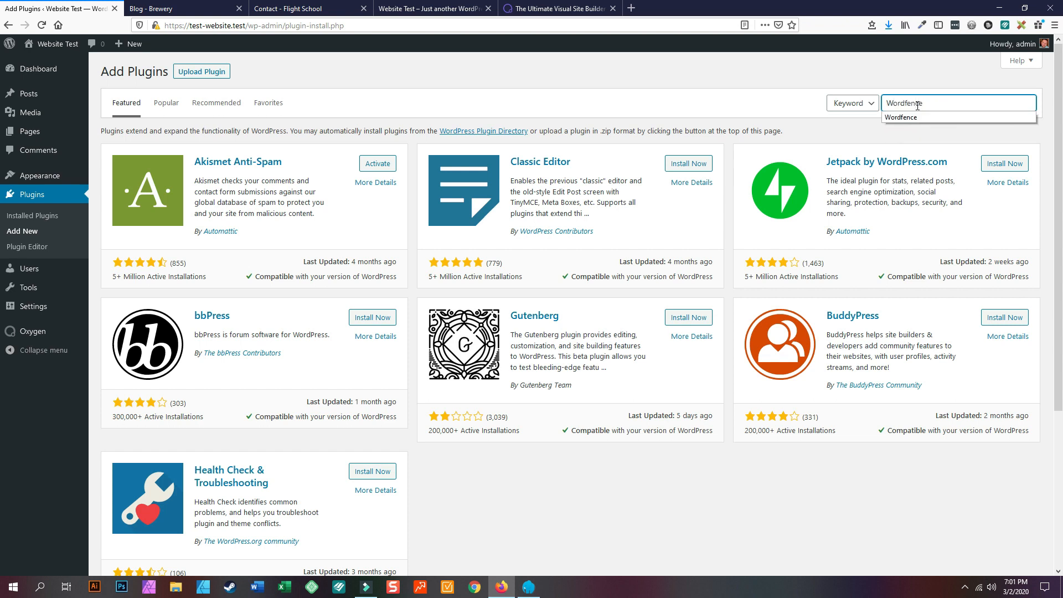
text(ce)
click(915, 118)
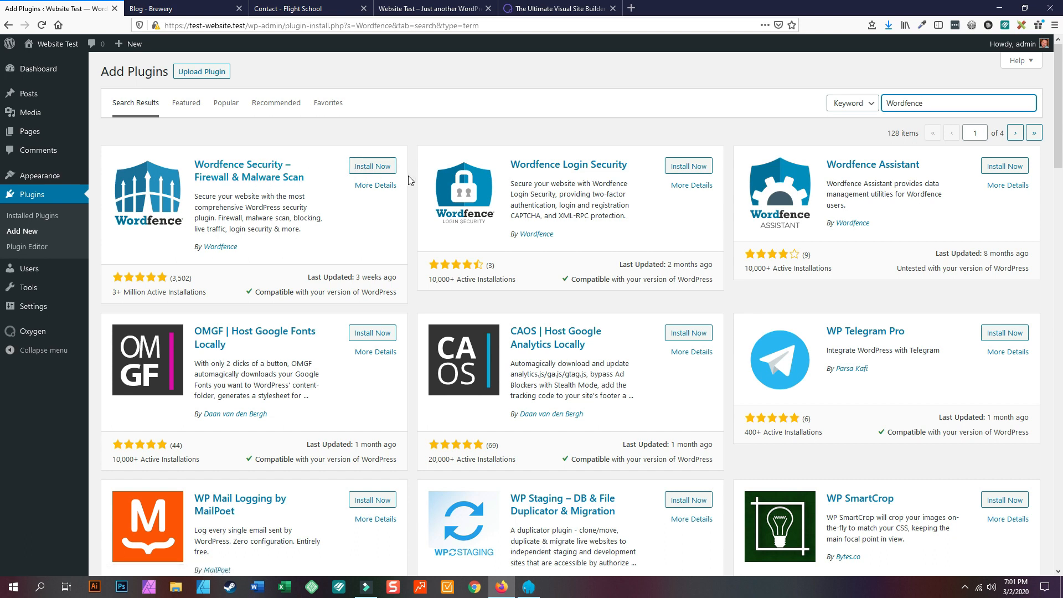
- Install Wordfence Security – Firewall & Malware Scan and wait for the install to finish
click(375, 169)
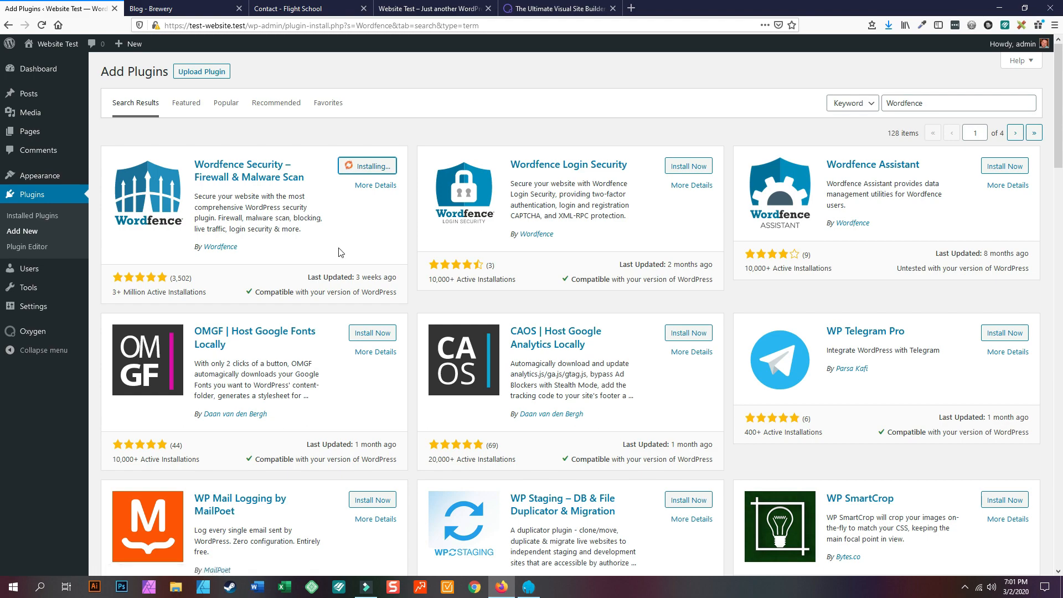
scroll(339, 242, down, 3)
scroll(387, 244, up, 3)
scroll(173, 367, down, 3)
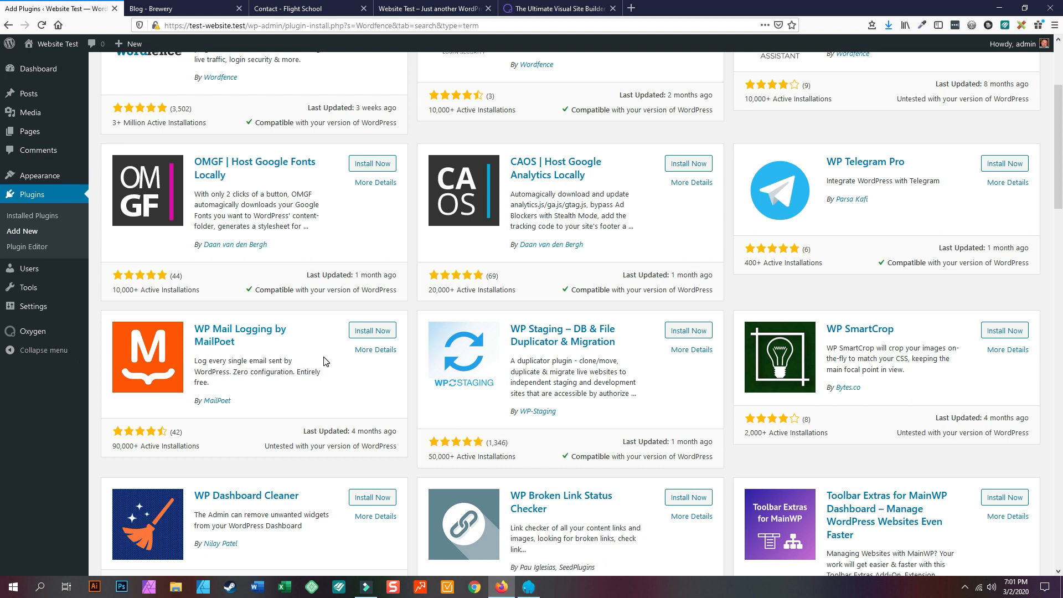
scroll(324, 361, up, 5)
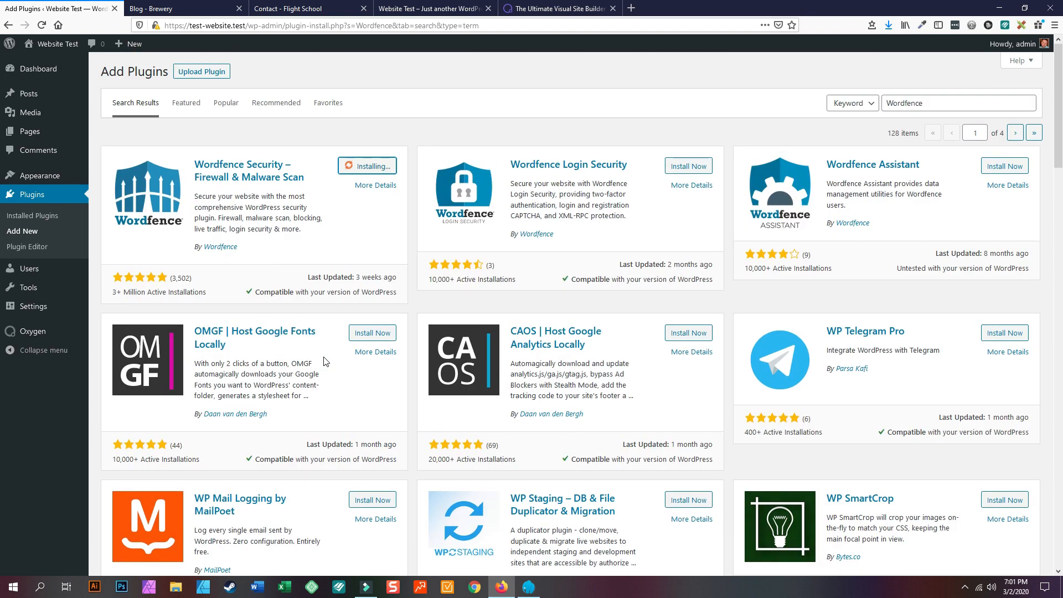
scroll(325, 361, down, 3)
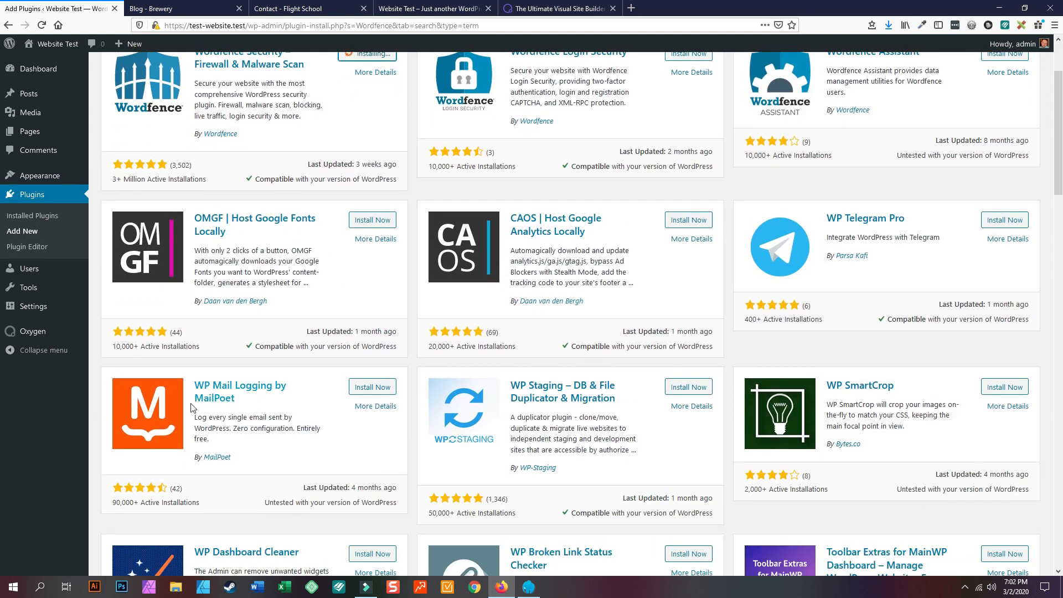
scroll(258, 361, up, 3)
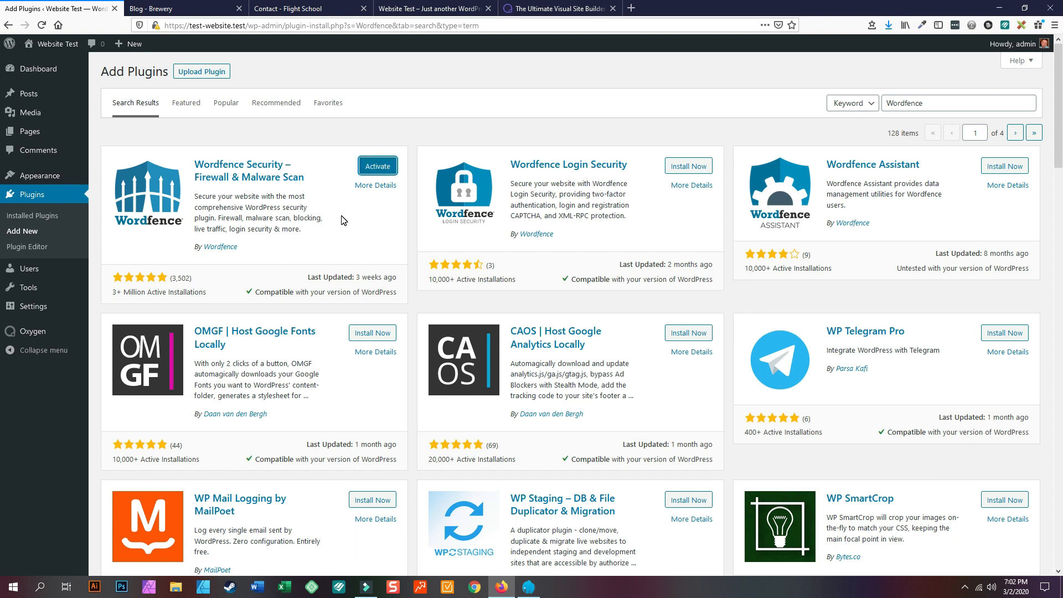
- Activate Wordfence, agree to its terms and decline the security mailing list
click(368, 163)
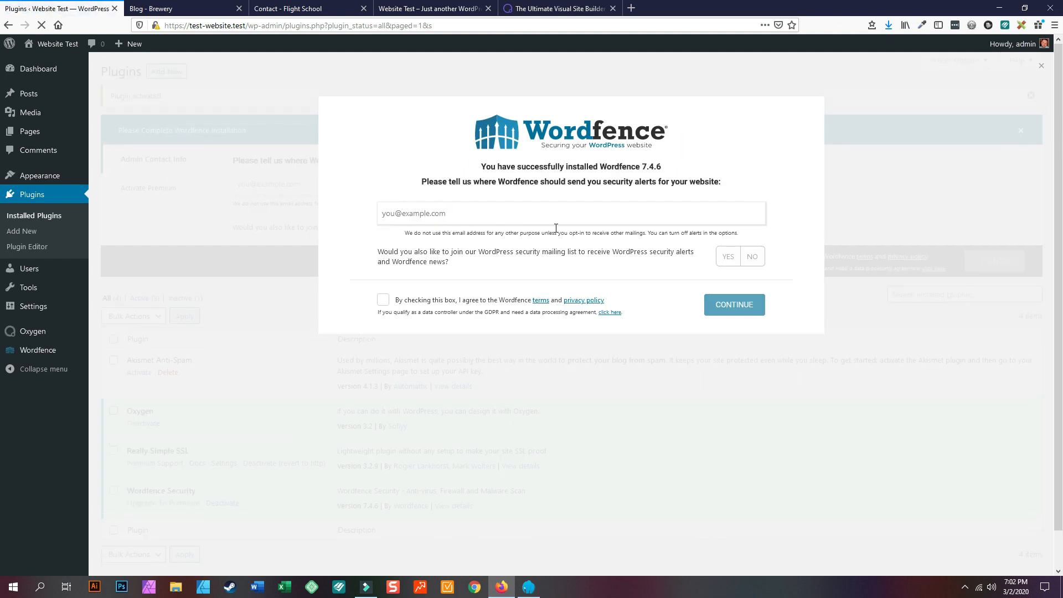
click(383, 302)
click(751, 258)
click(721, 310)
- Enter the security-alert e-mail address, continue, and skip the premium licence key
click(432, 216)
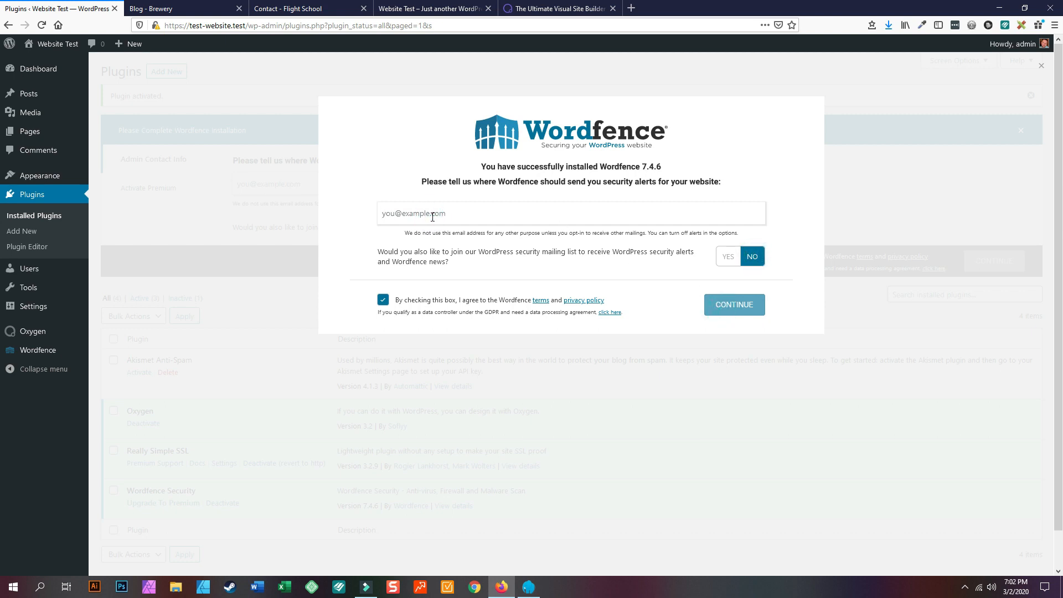
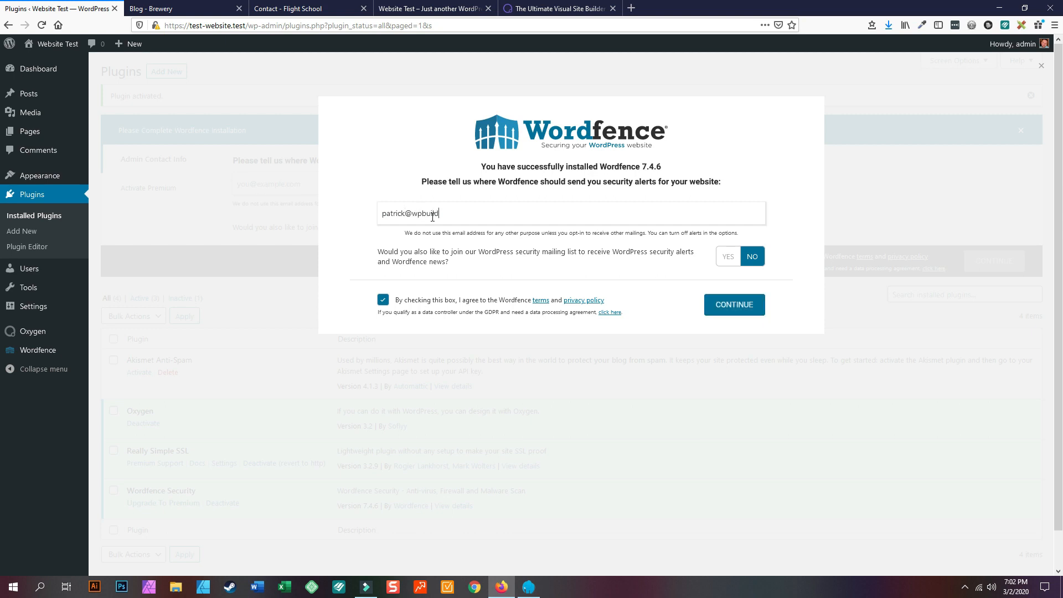
click(735, 306)
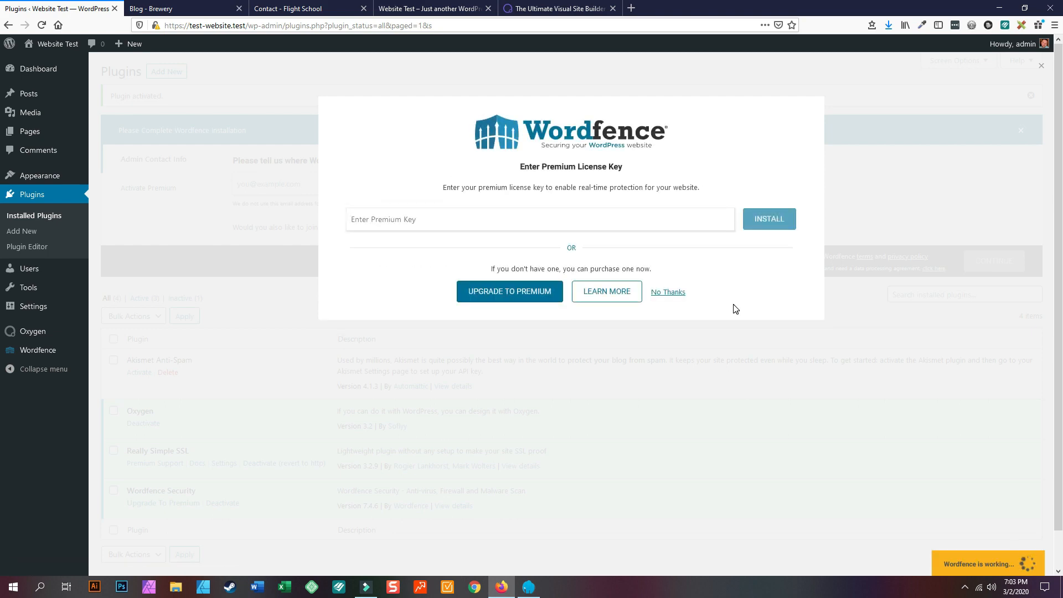
click(675, 294)
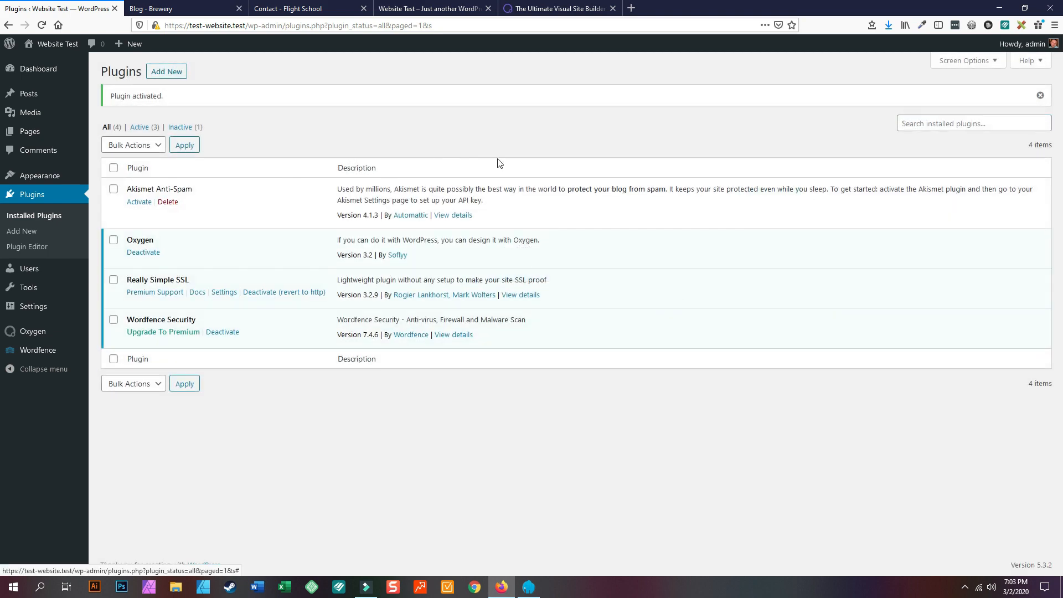
- Search plugins for 'Wooco', decline Wordfence auto-updates, and install WooCommerce
click(165, 72)
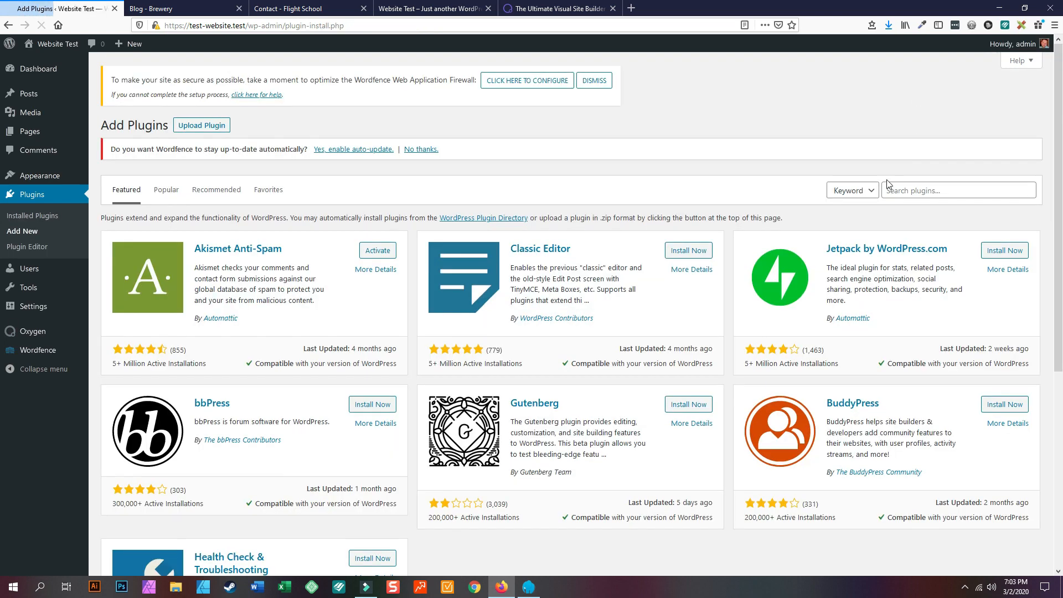
click(932, 189)
text(Woocommerce)
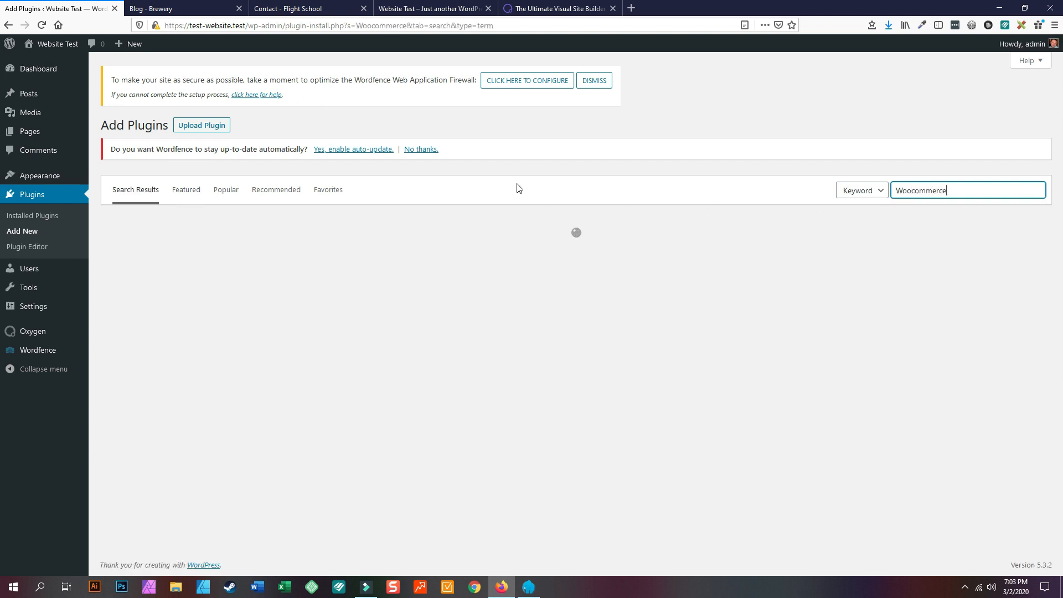
click(410, 150)
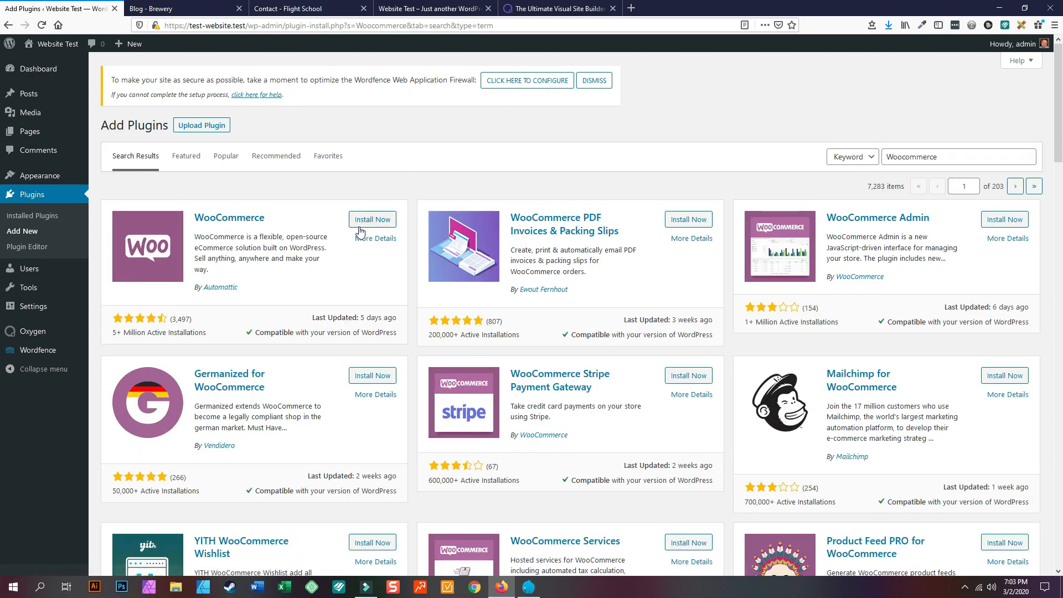
click(361, 224)
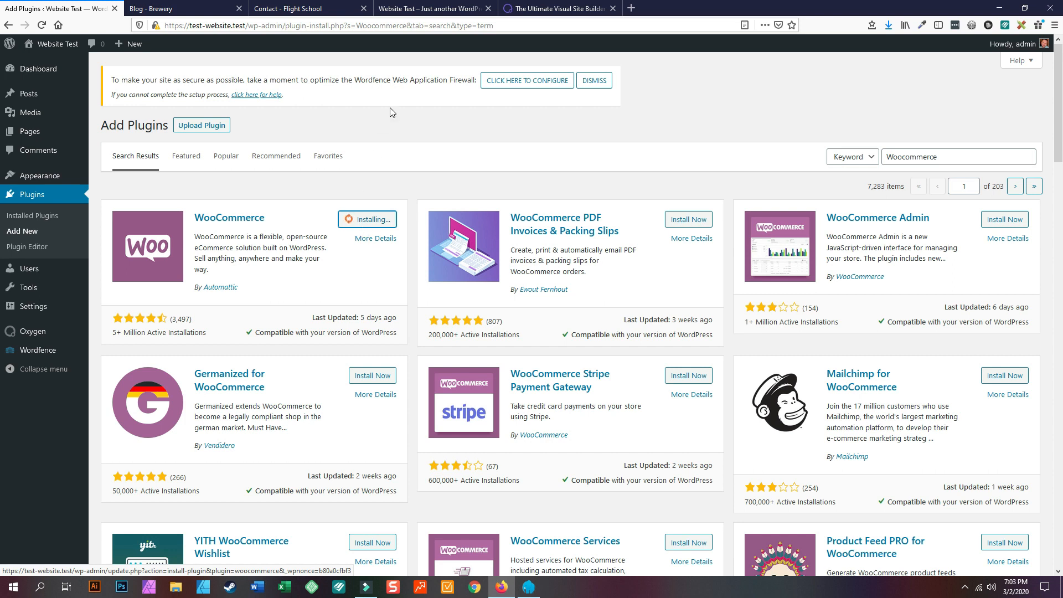
- Open Wordfence's firewall configuration link in a new browser tab
right_click(546, 86)
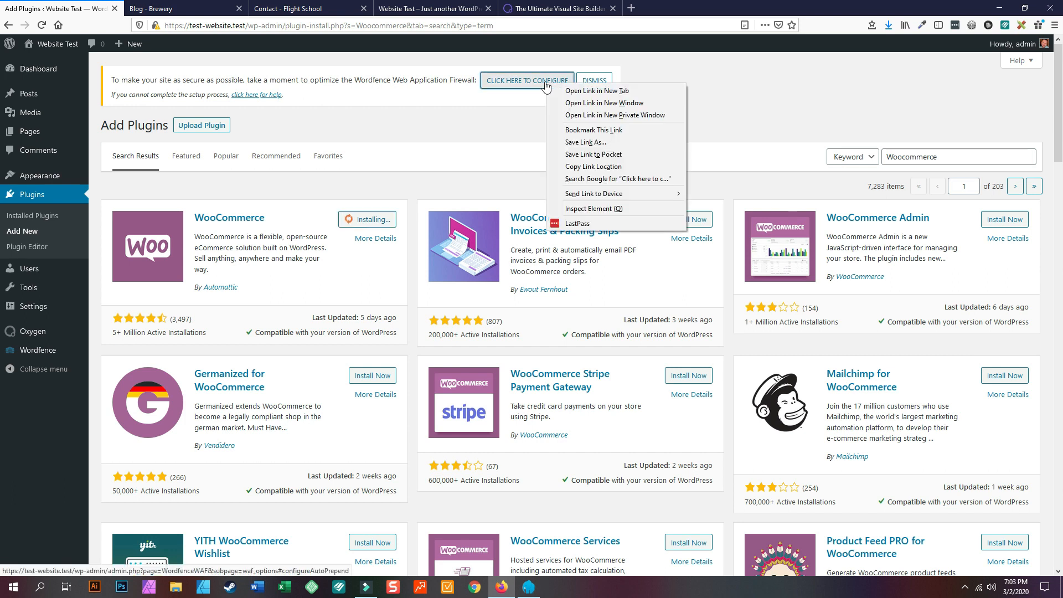
click(559, 93)
click(205, 7)
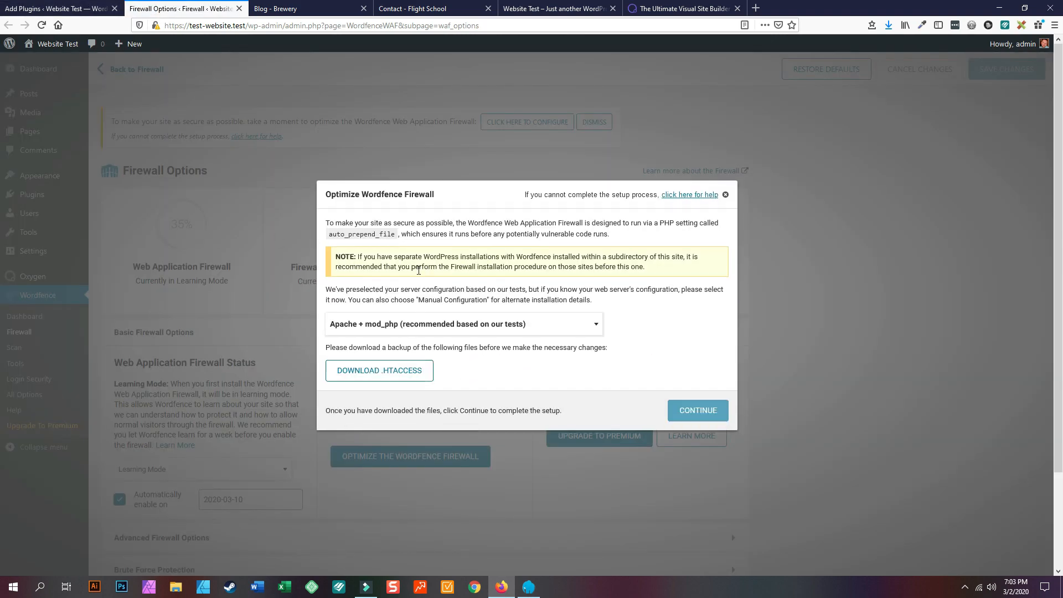
- Optimize the firewall for LiteSpeed/lsapi after downloading the .htaccess backup, then close the success message
click(397, 324)
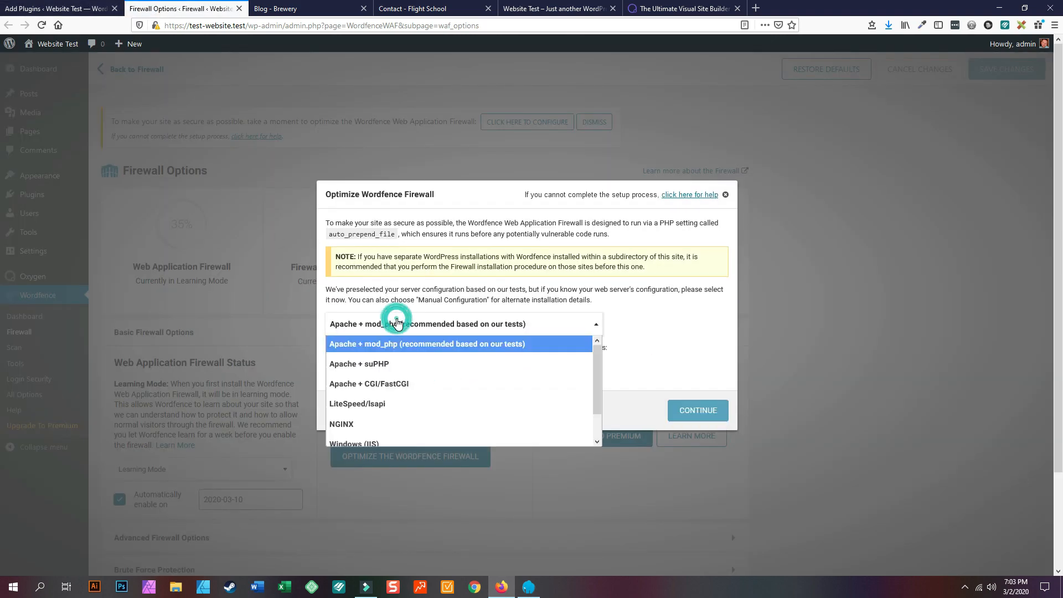
click(385, 406)
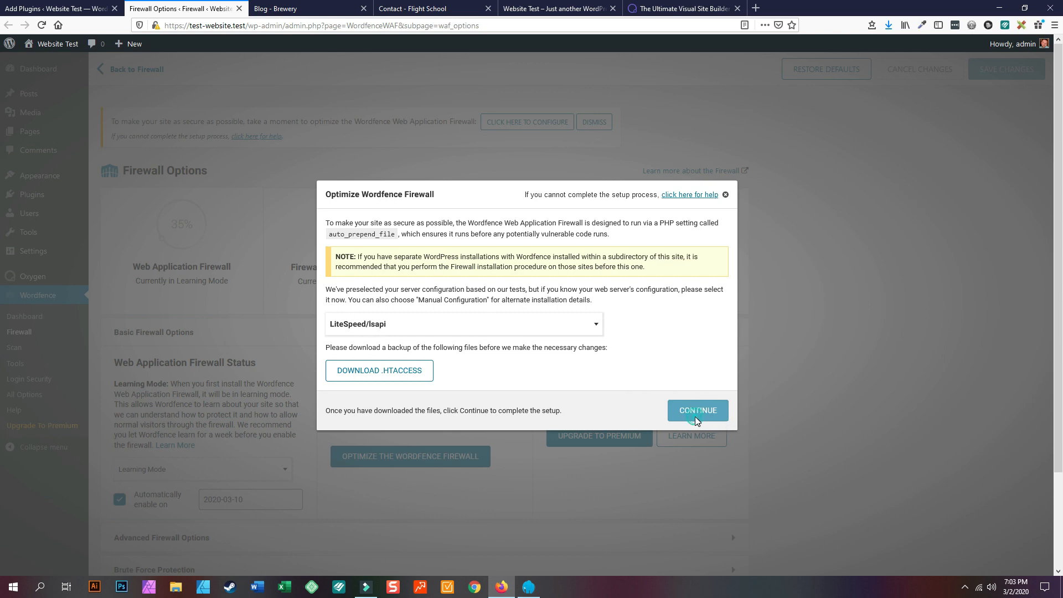
click(399, 370)
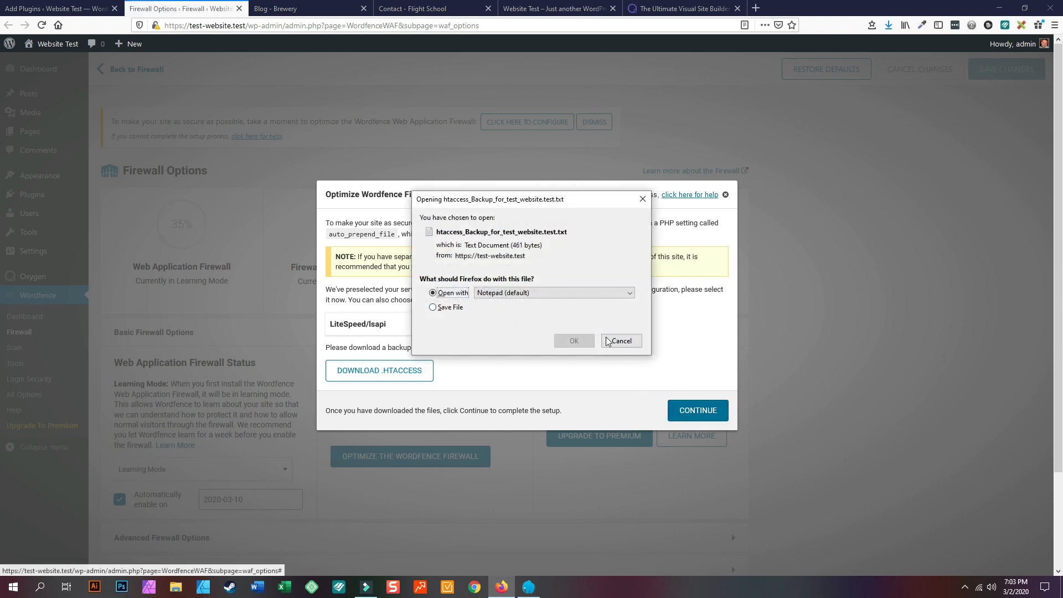
click(622, 341)
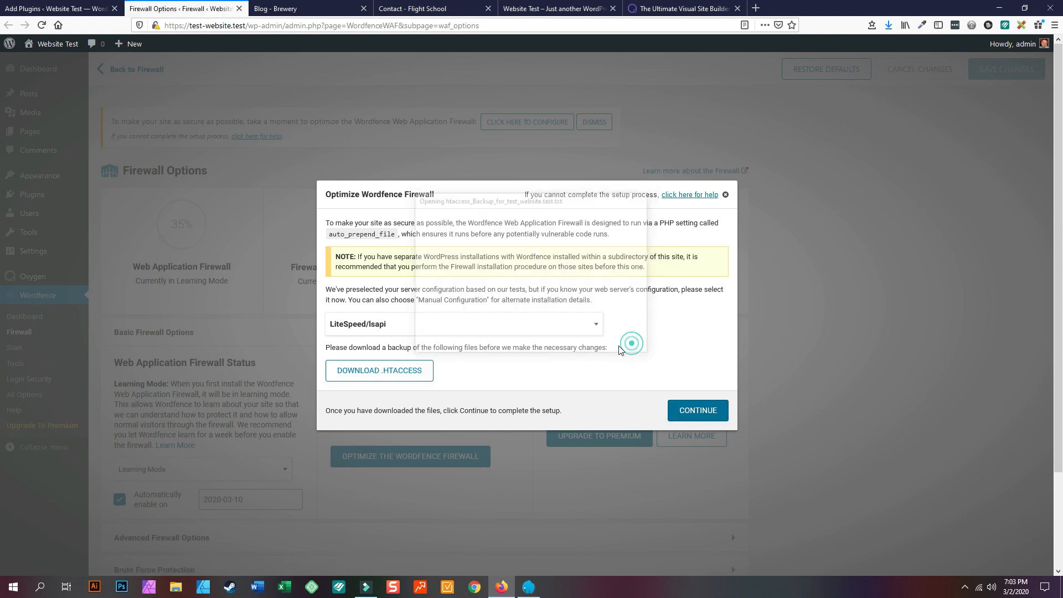
click(695, 410)
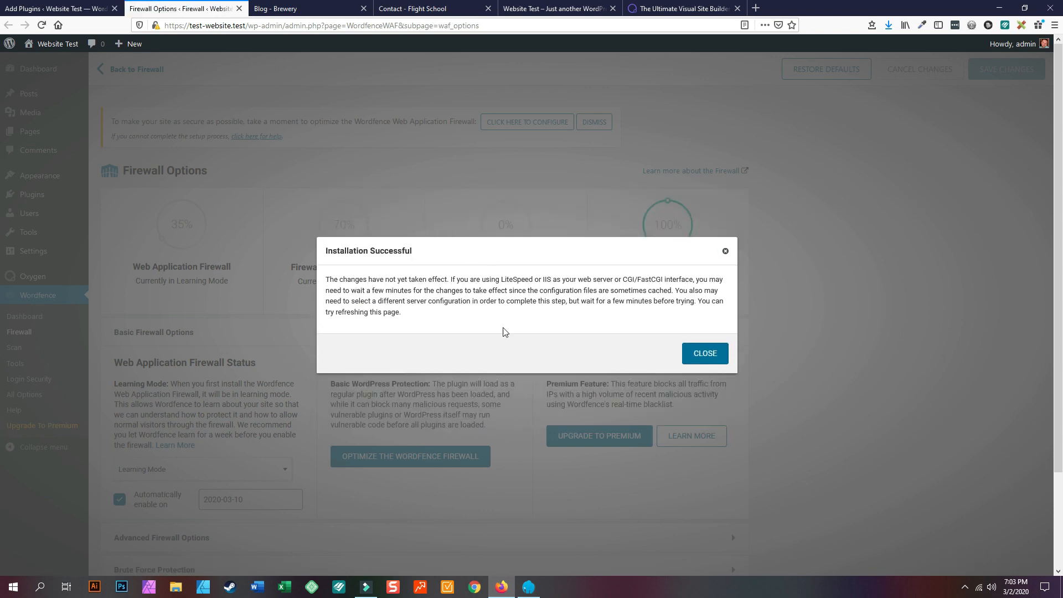
click(711, 357)
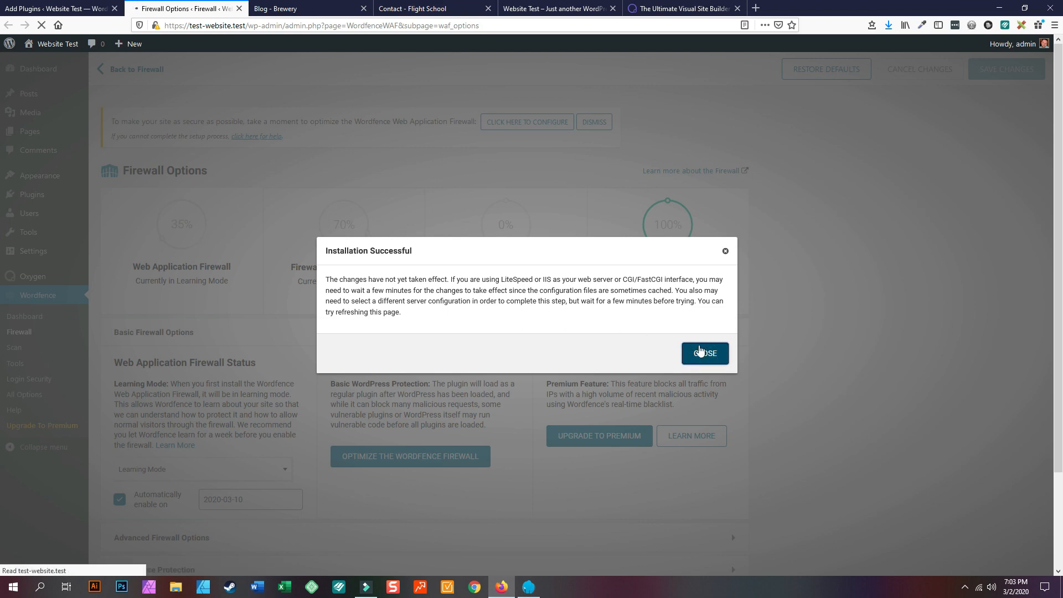
click(708, 361)
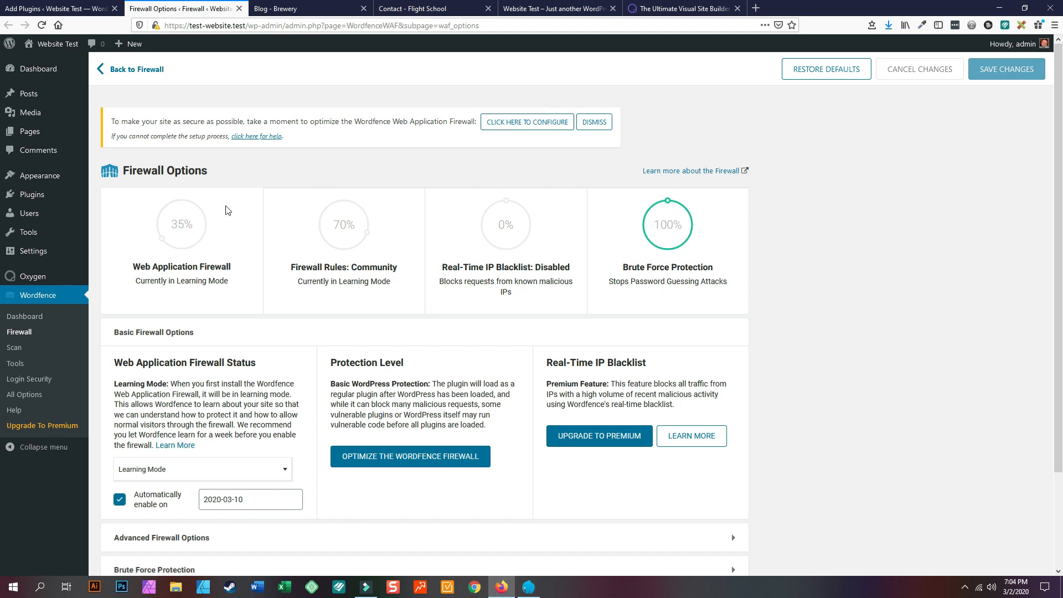
- Dismiss the firewall optimization banner and briefly check the Add Plugins tab
mouse_move(336, 242)
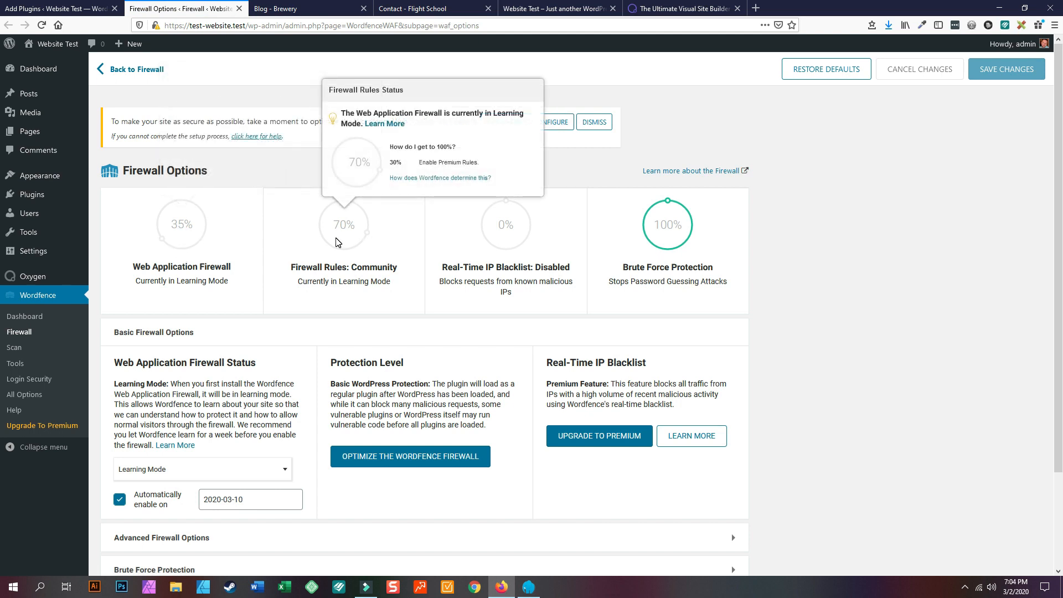
mouse_move(482, 249)
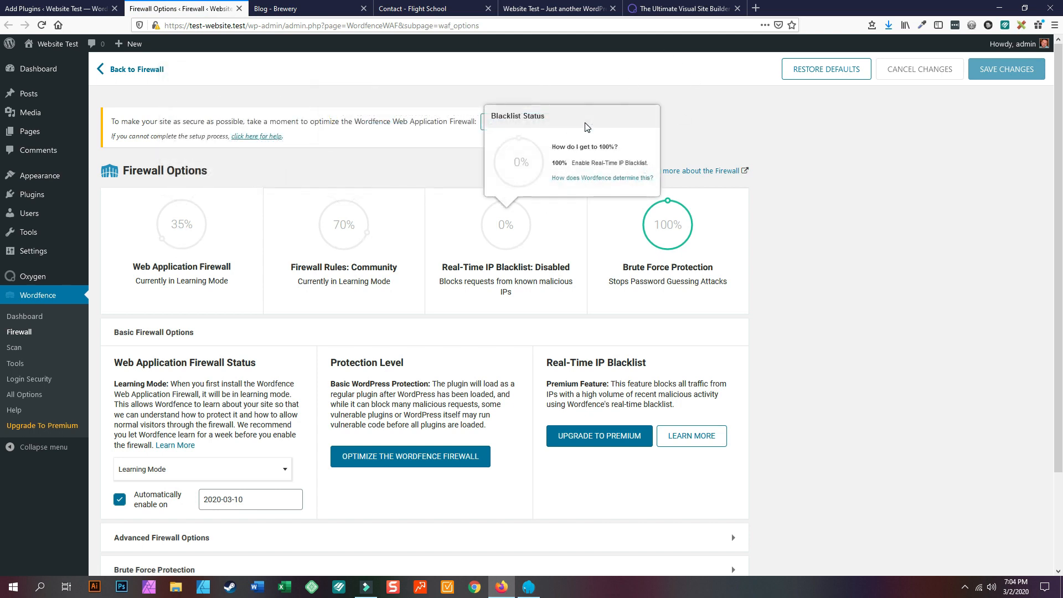
click(594, 121)
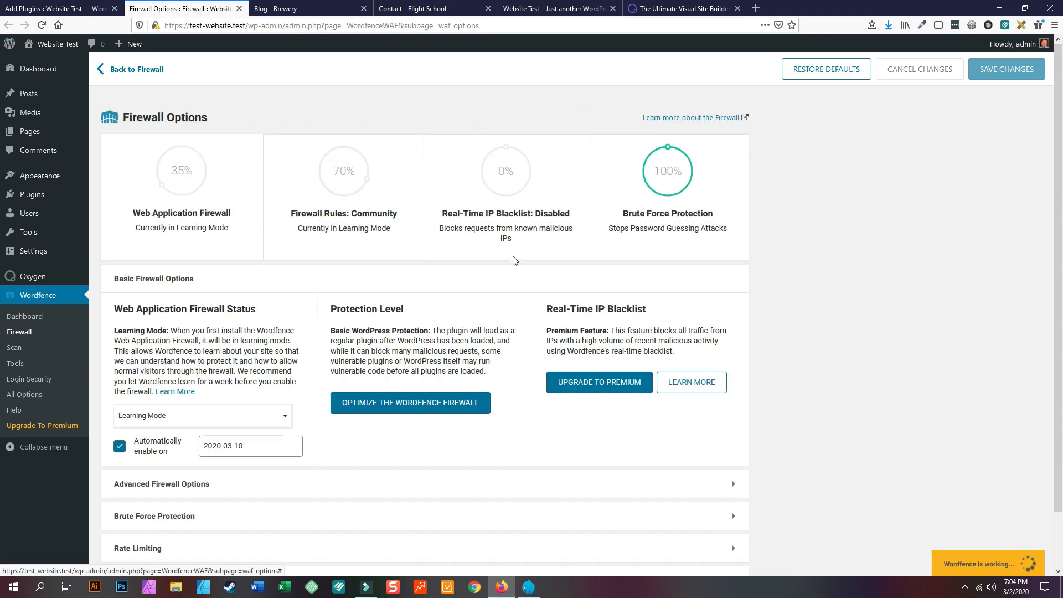
scroll(182, 413, down, 2)
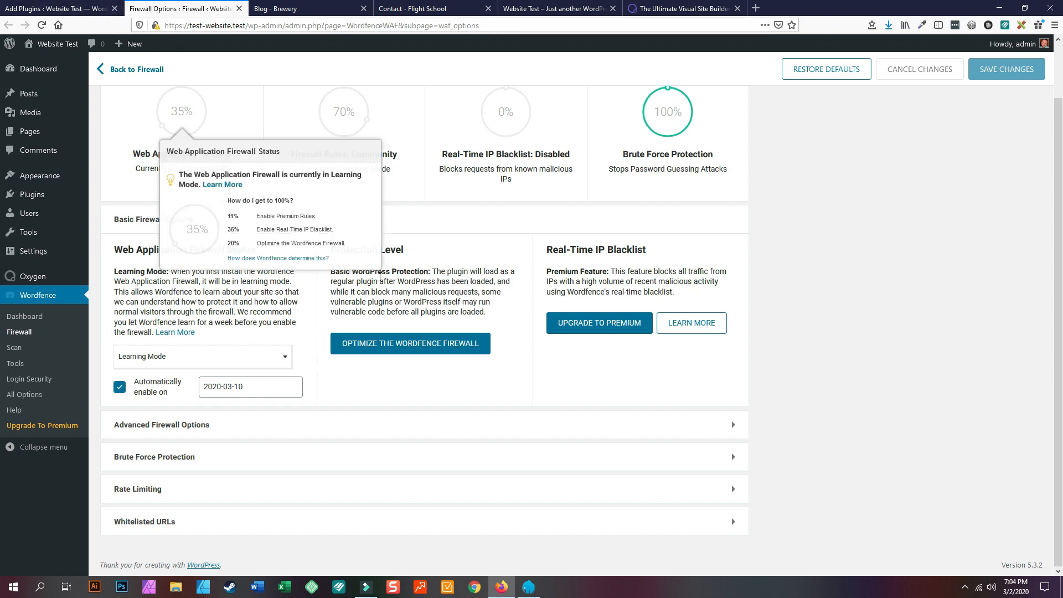
scroll(382, 275, up, 2)
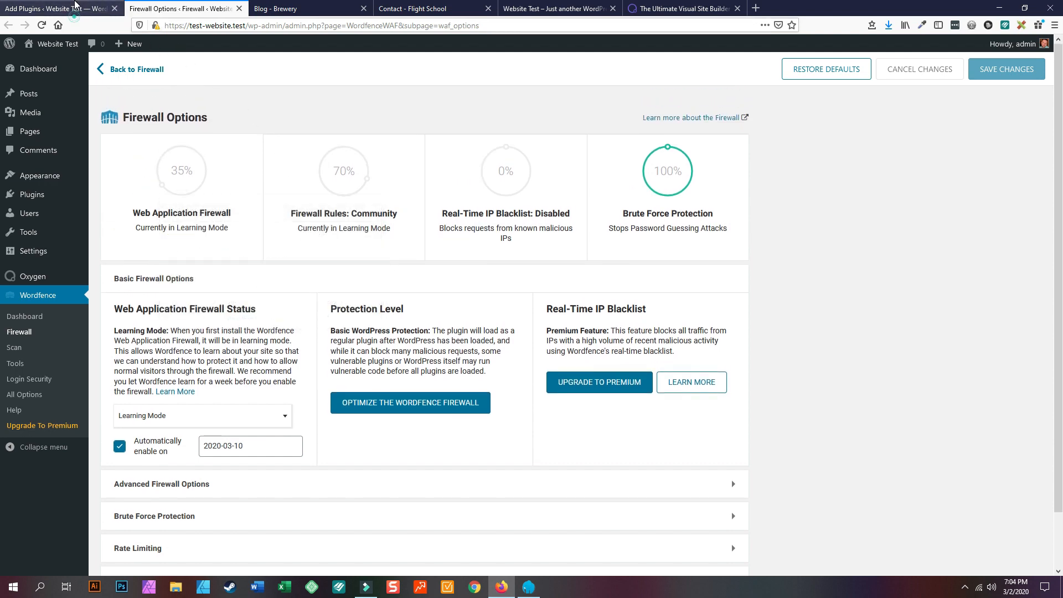
click(76, 4)
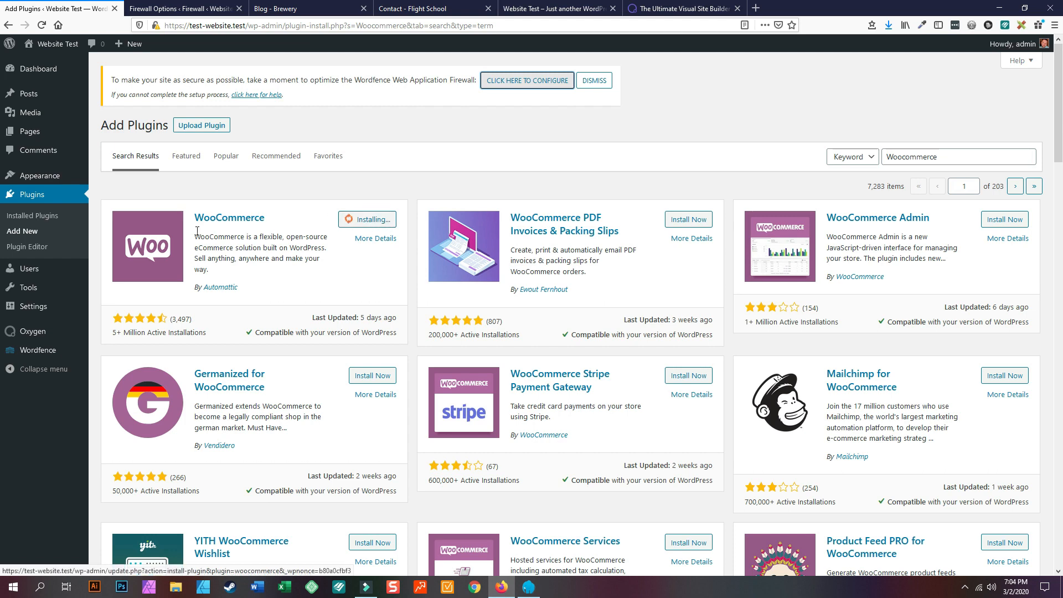
click(188, 8)
- Expand the Advanced Firewall Options and Brute Force Protection sections
scroll(199, 536, down, 2)
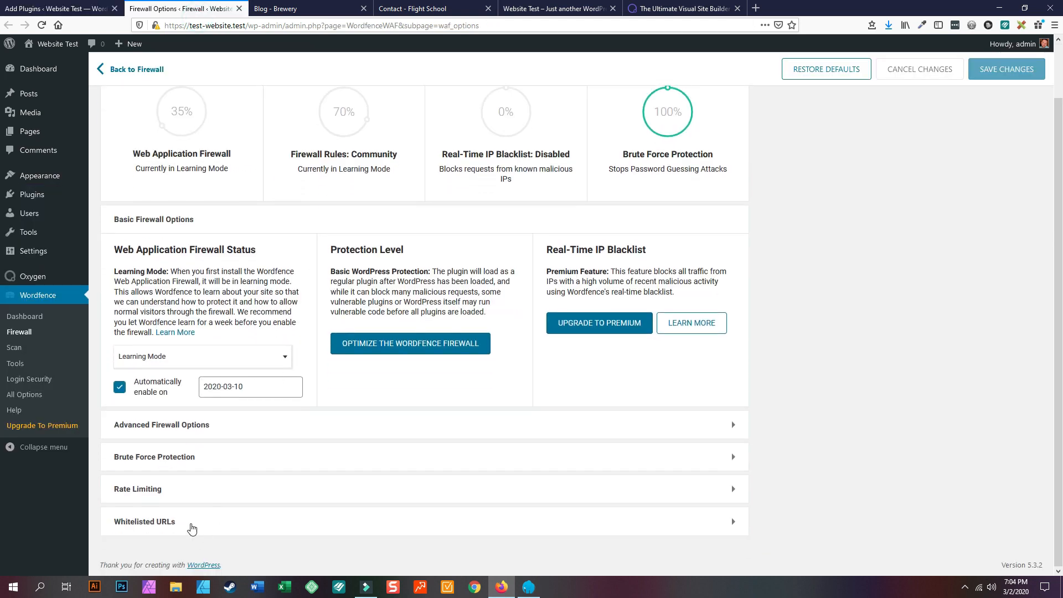
click(177, 427)
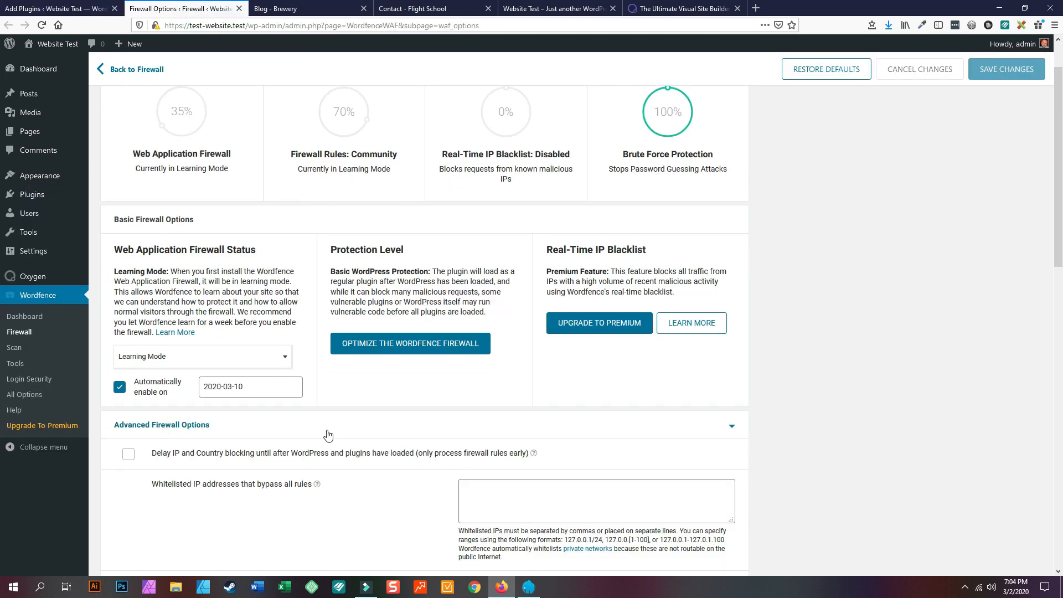
scroll(336, 437, down, 6)
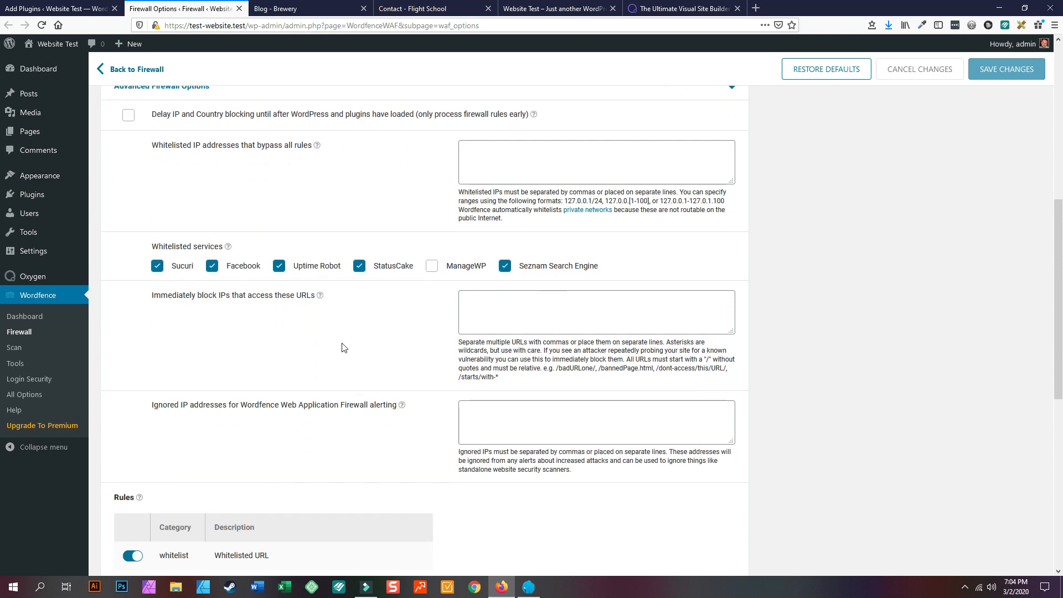
scroll(308, 398, down, 3)
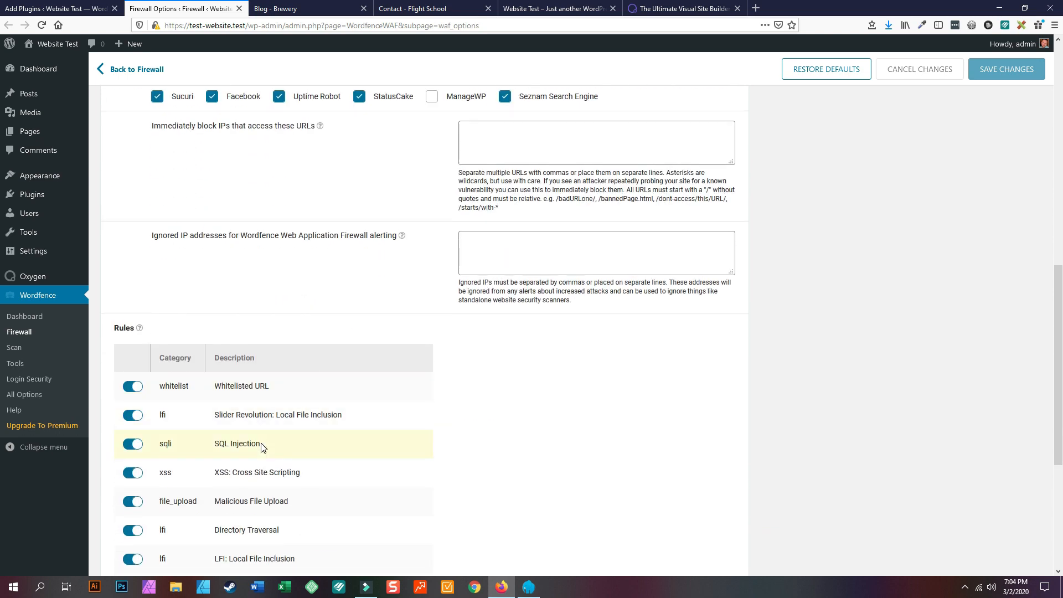
scroll(294, 425, down, 5)
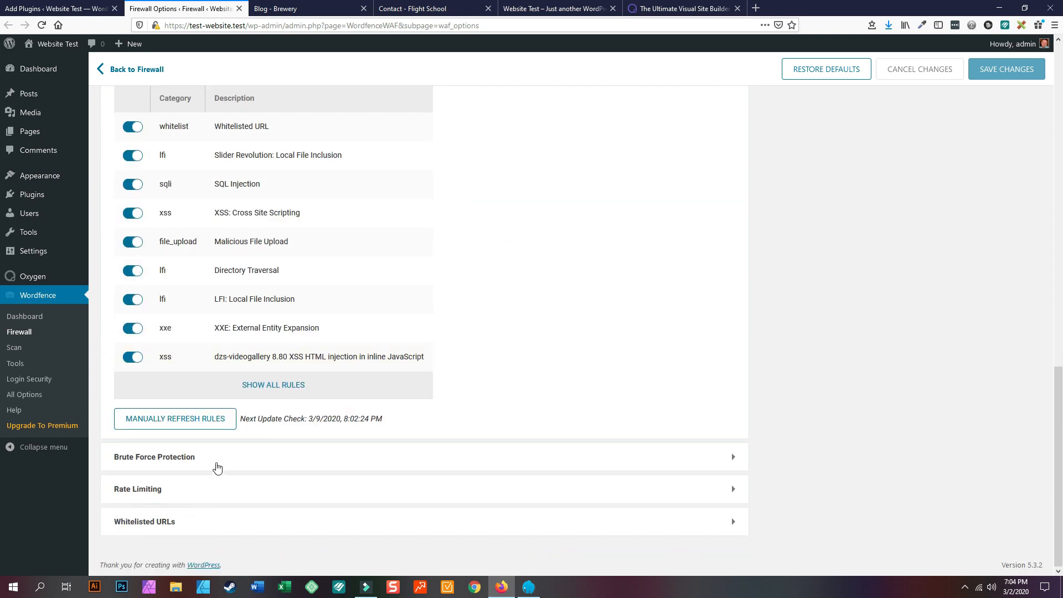
click(216, 458)
scroll(332, 452, down, 5)
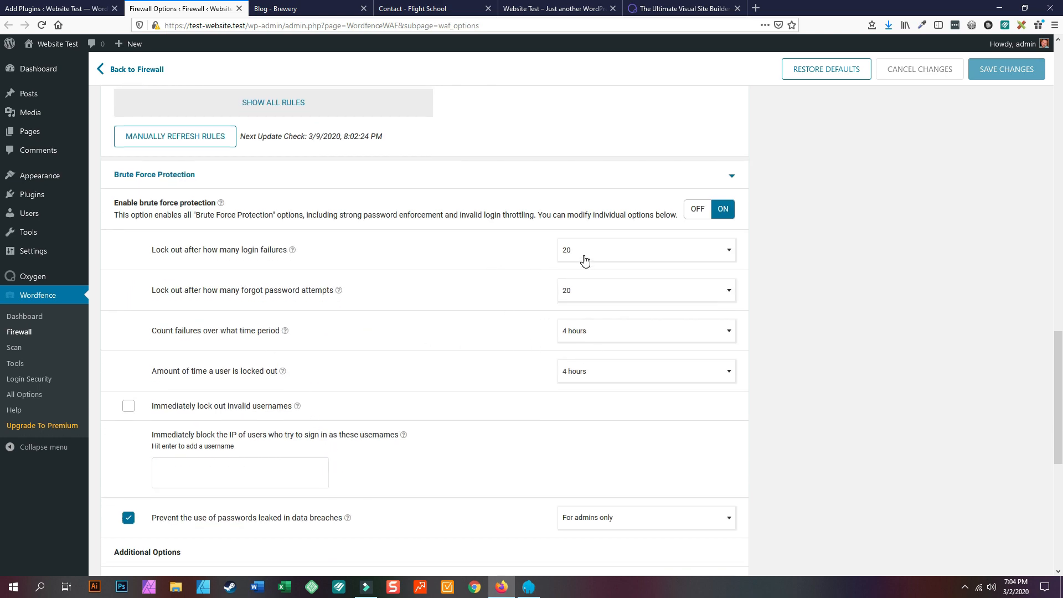
- Lock out after 5 login failures or 5 password resets, counted over 1 day, for 1 day
click(637, 249)
scroll(612, 299, up, 3)
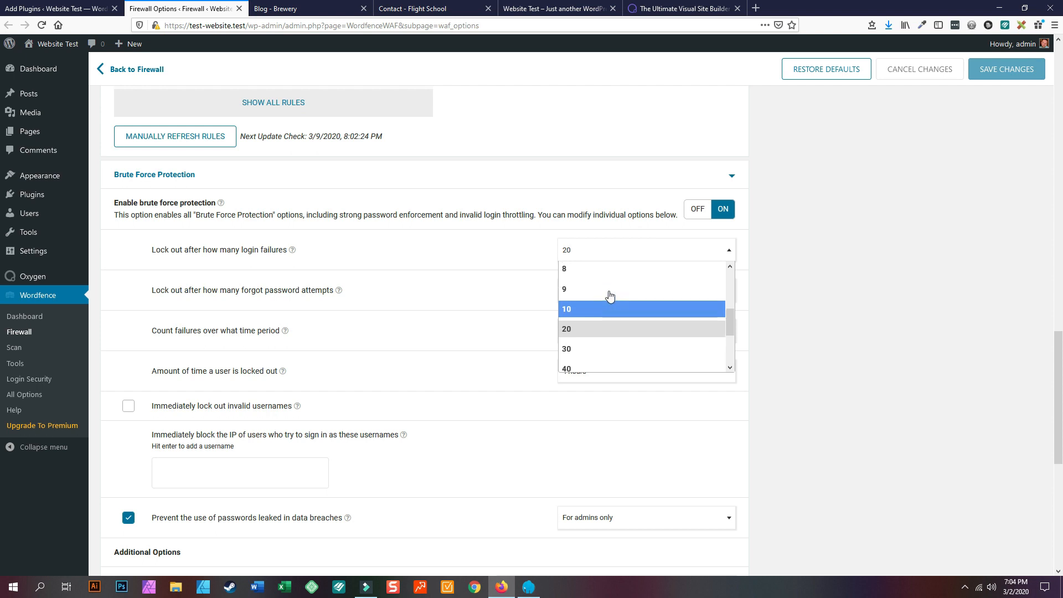
click(594, 303)
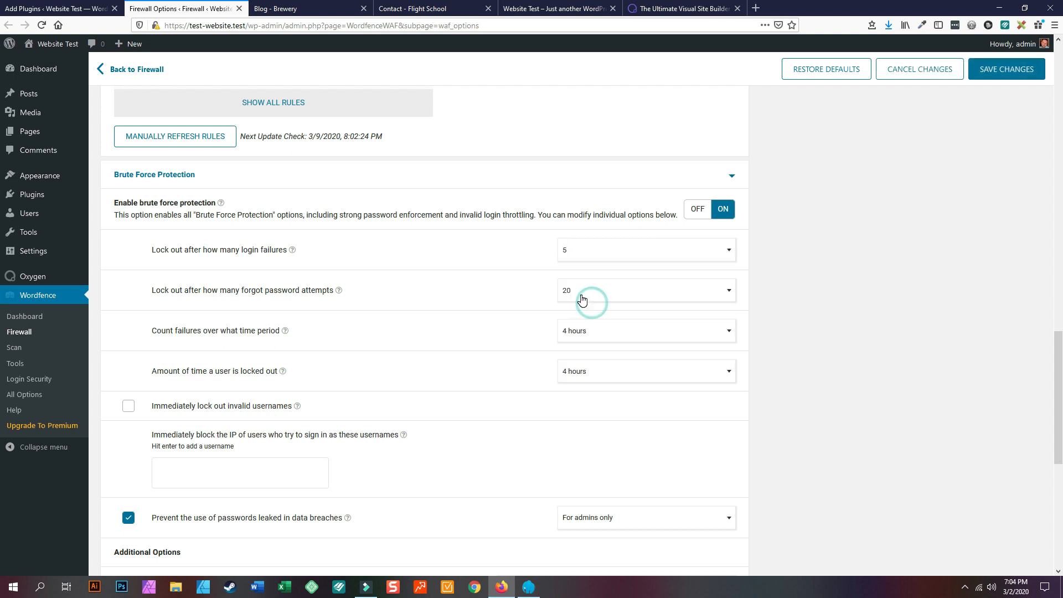
click(583, 294)
scroll(586, 328, up, 3)
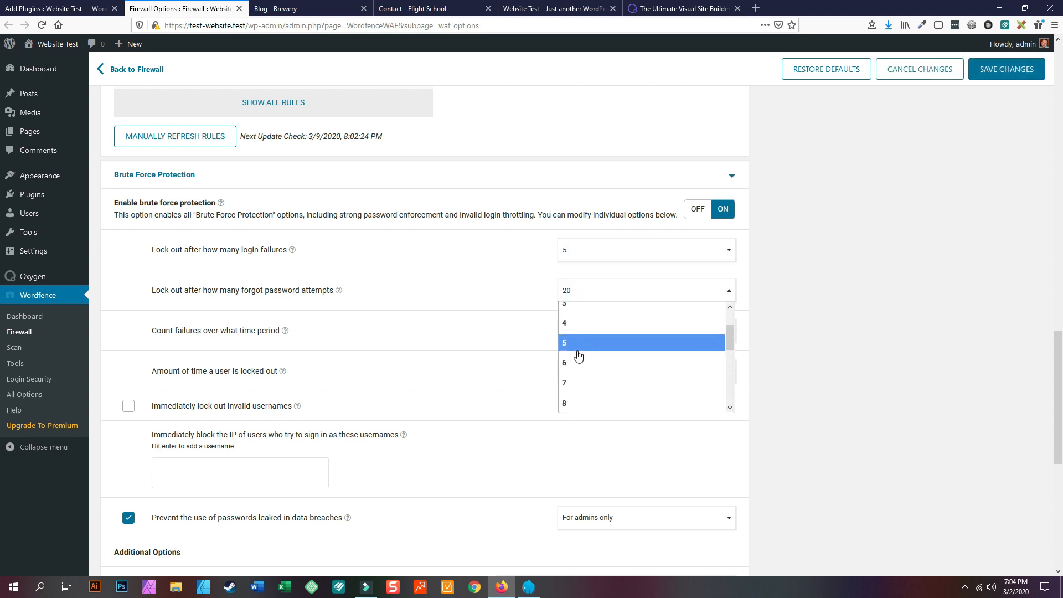
click(581, 353)
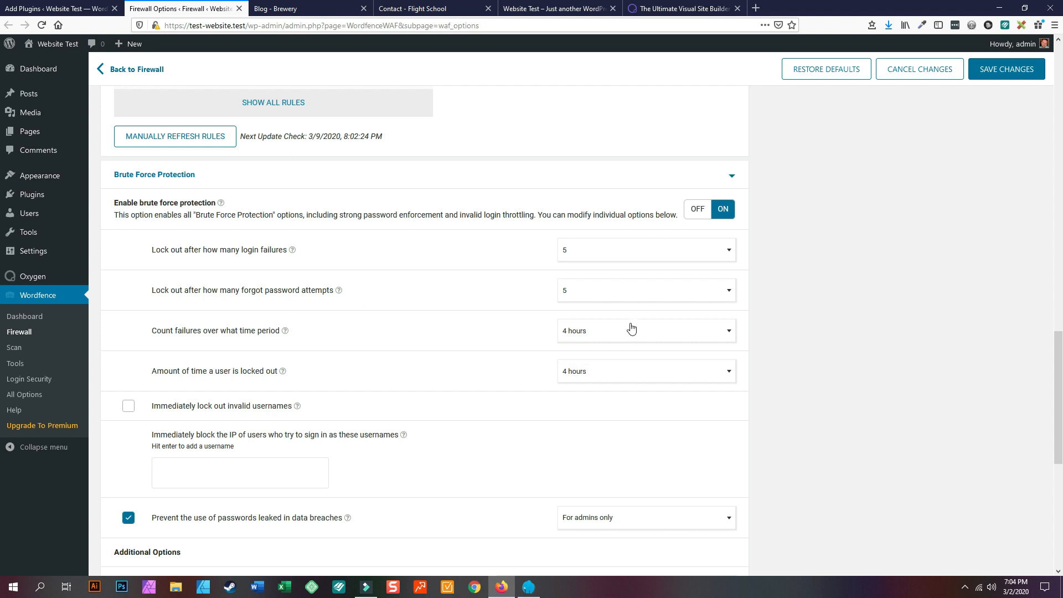
click(600, 339)
scroll(608, 417, down, 3)
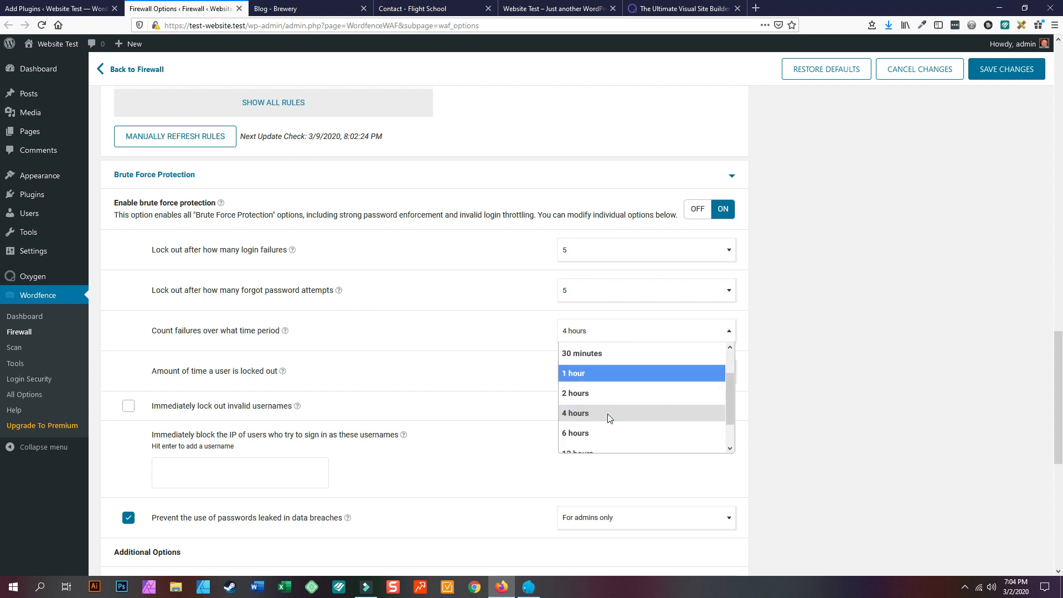
click(578, 442)
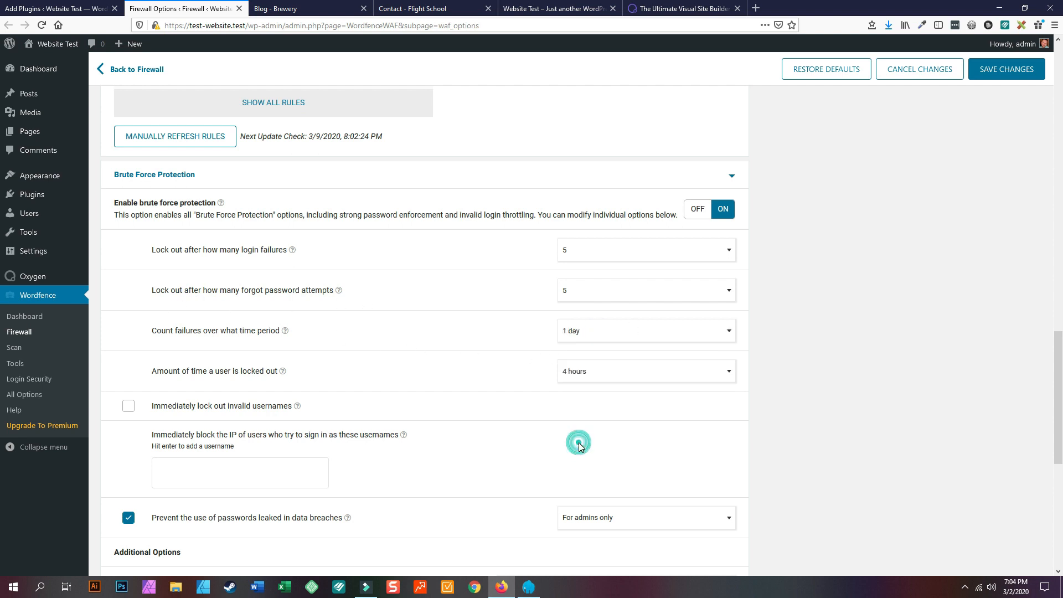
click(586, 381)
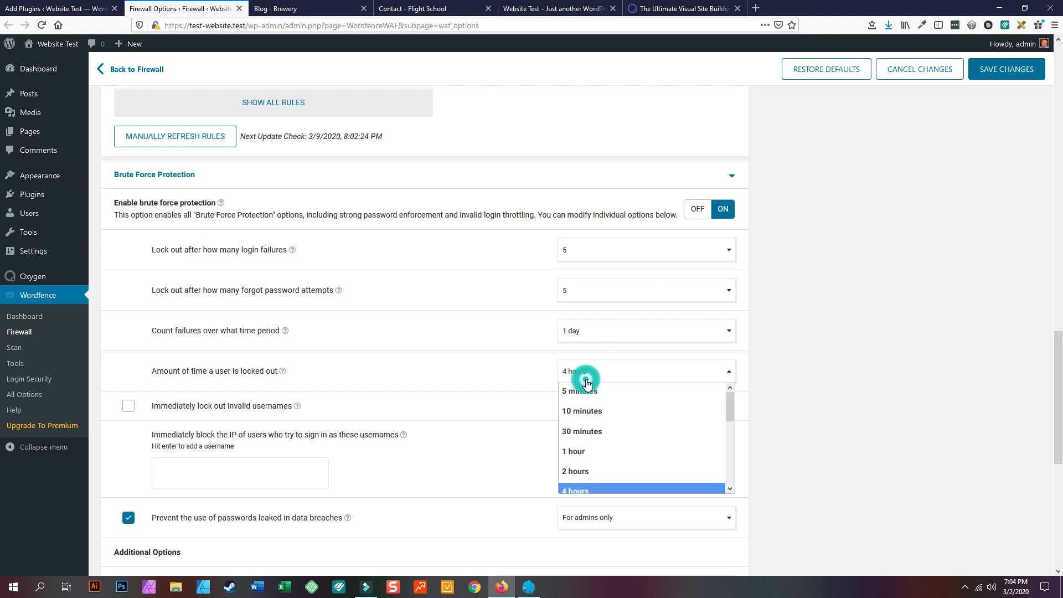
scroll(600, 418, down, 2)
click(589, 439)
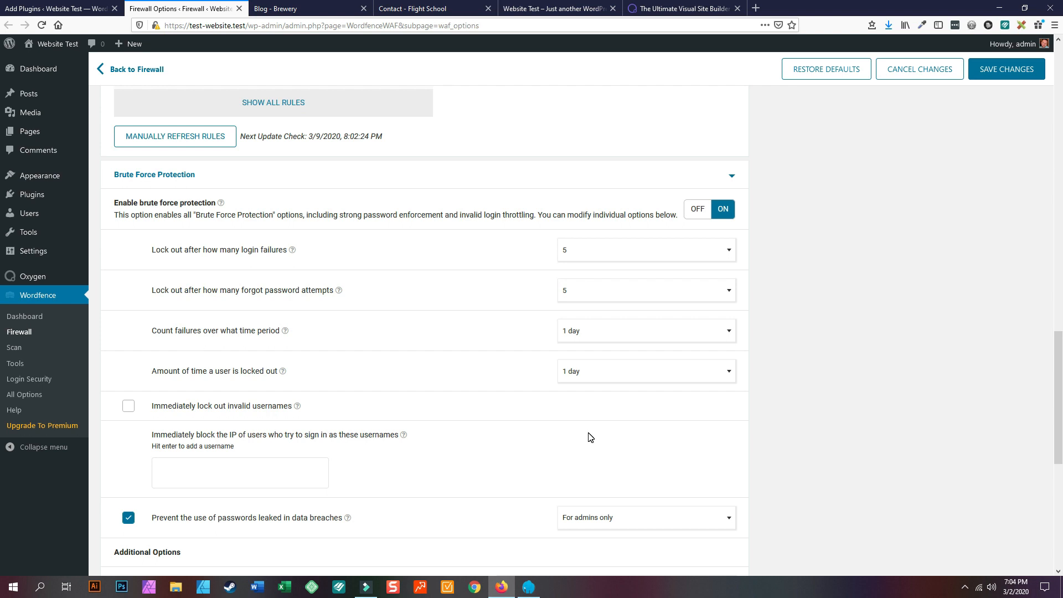
- Enable immediate lockout of invalid usernames, block two usernames including administrator, and save
click(129, 408)
scroll(413, 318, down, 2)
click(201, 365)
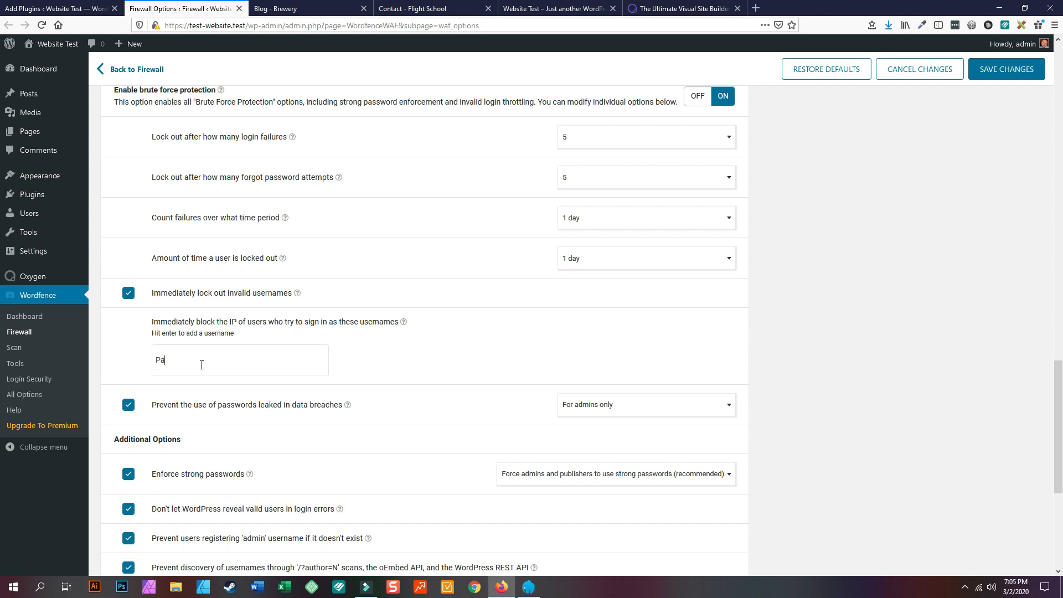
key(Return)
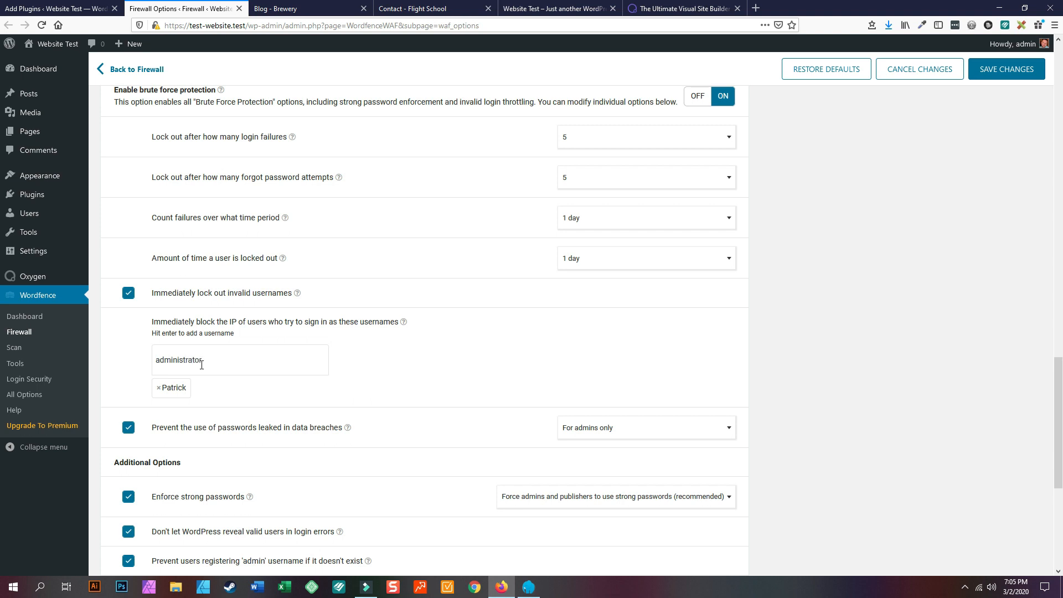
key(Return)
click(1005, 71)
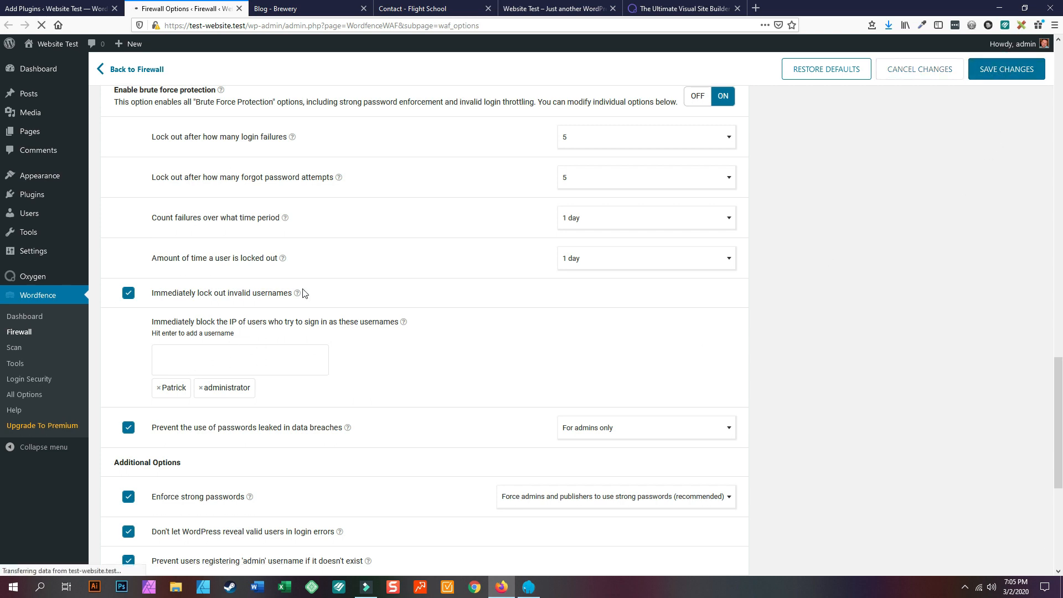
scroll(368, 280, down, 4)
scroll(371, 299, down, 2)
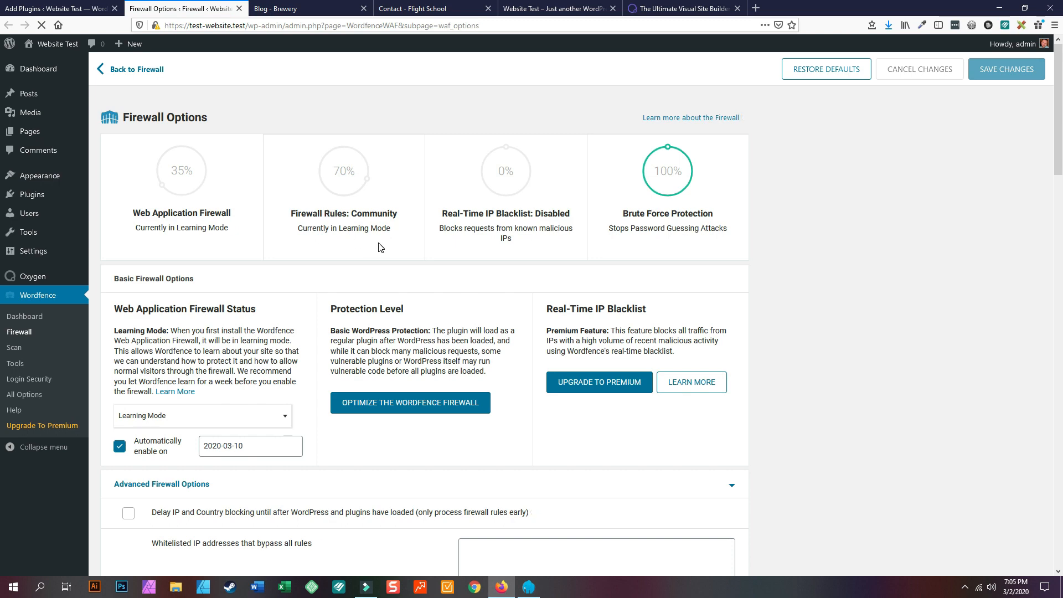
- Start the firewall optimization and select LiteSpeed/lsapi as the server configuration
click(408, 404)
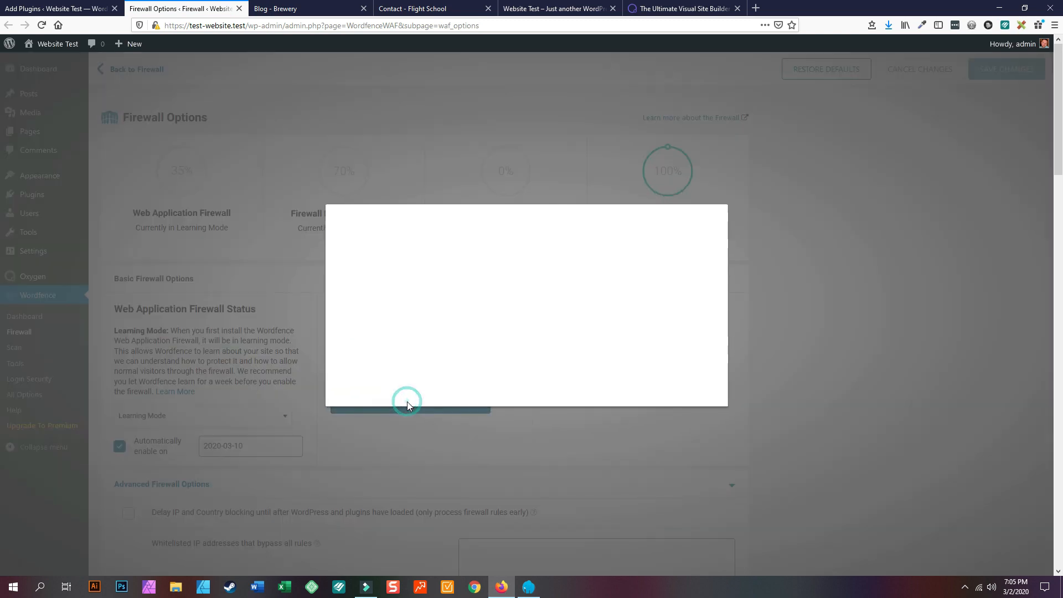
click(404, 331)
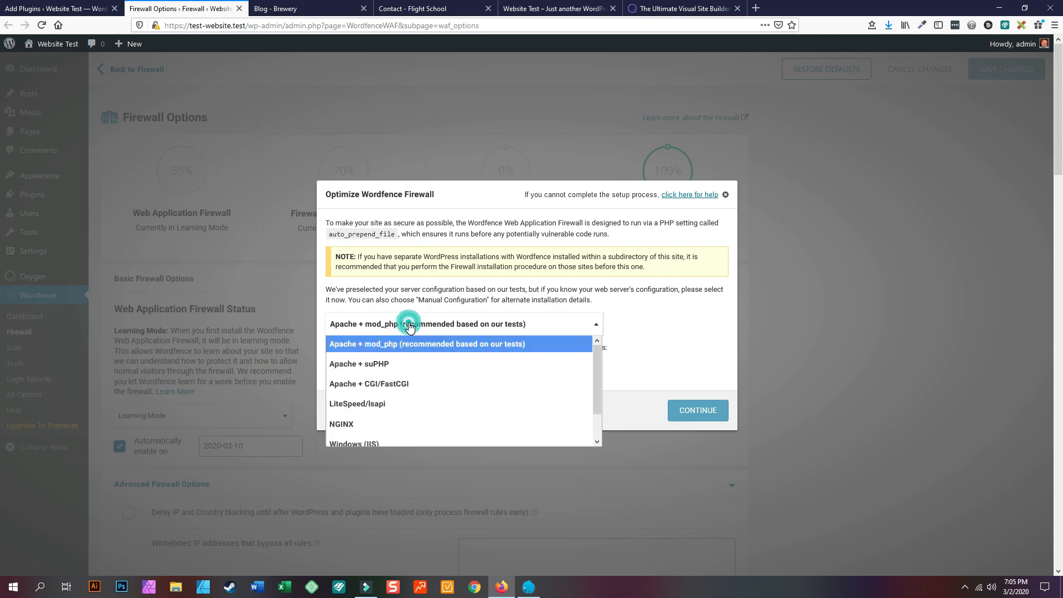
click(387, 421)
click(388, 310)
click(388, 379)
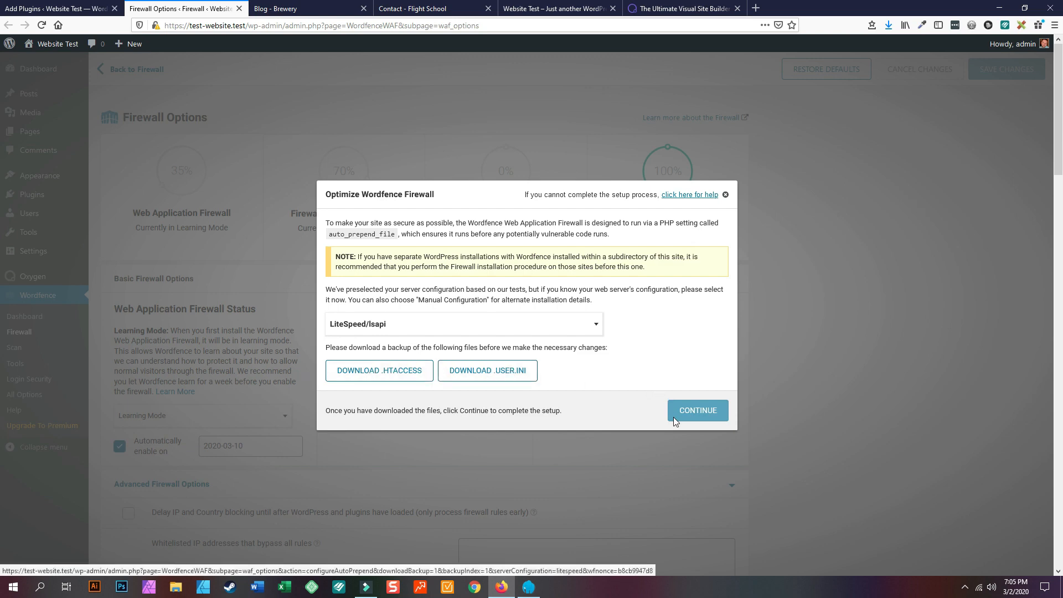
- Try the .htaccess and .user.ini backup downloads, then finish and close the success message
click(406, 368)
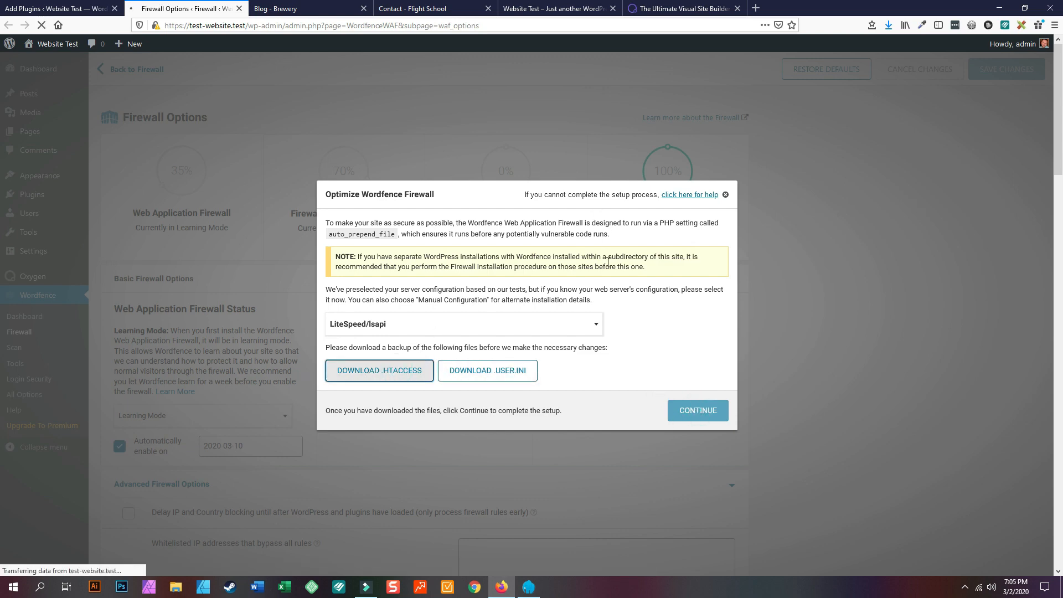
click(400, 372)
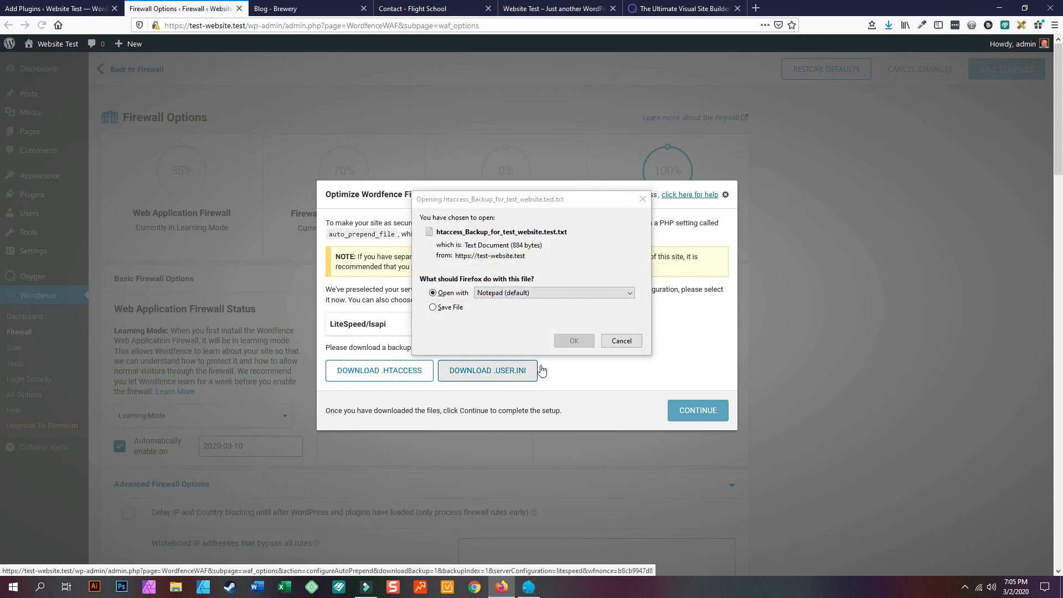
click(621, 341)
click(491, 382)
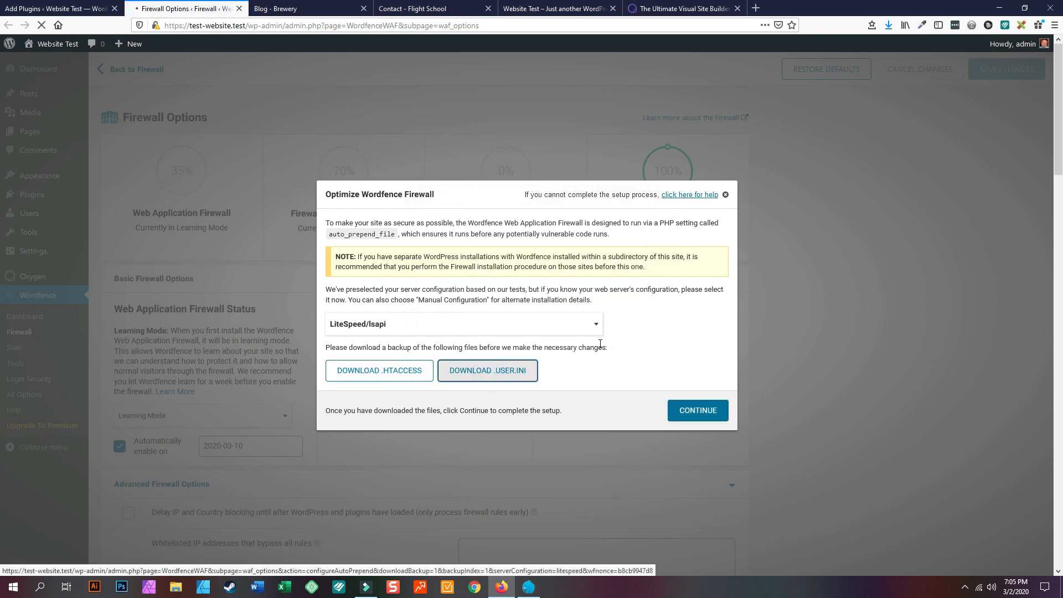
click(621, 341)
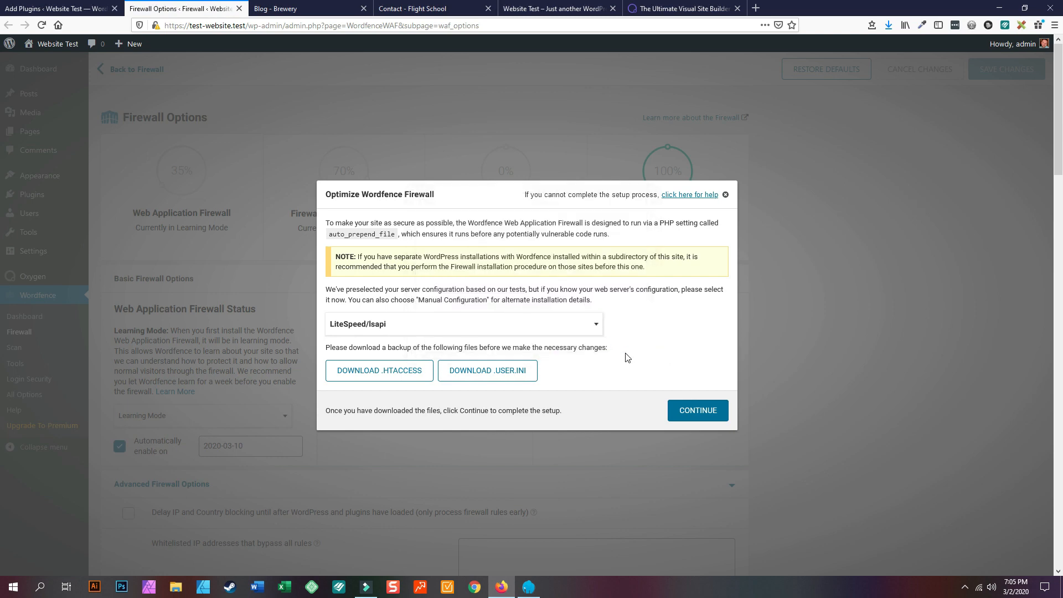
click(698, 420)
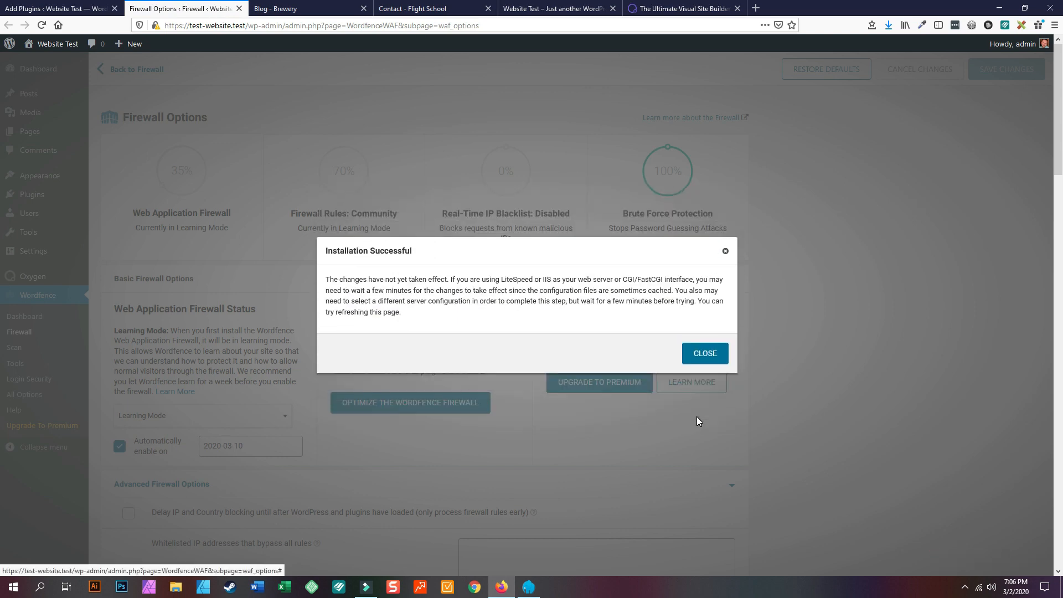
click(709, 357)
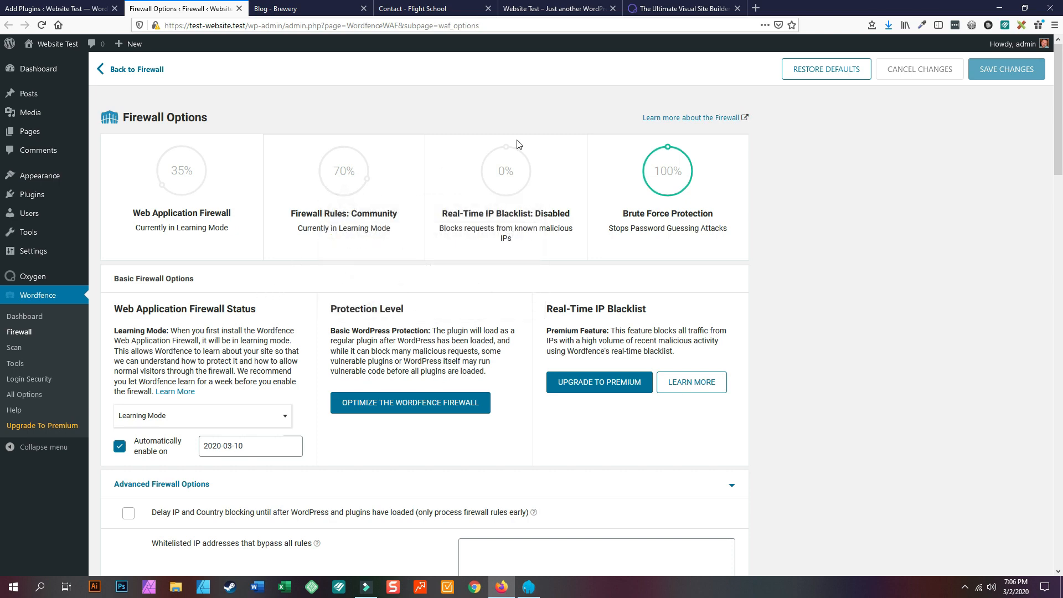
- Activate WooCommerce from the Add Plugins tab and dismiss the Wordfence firewall notice
click(92, 6)
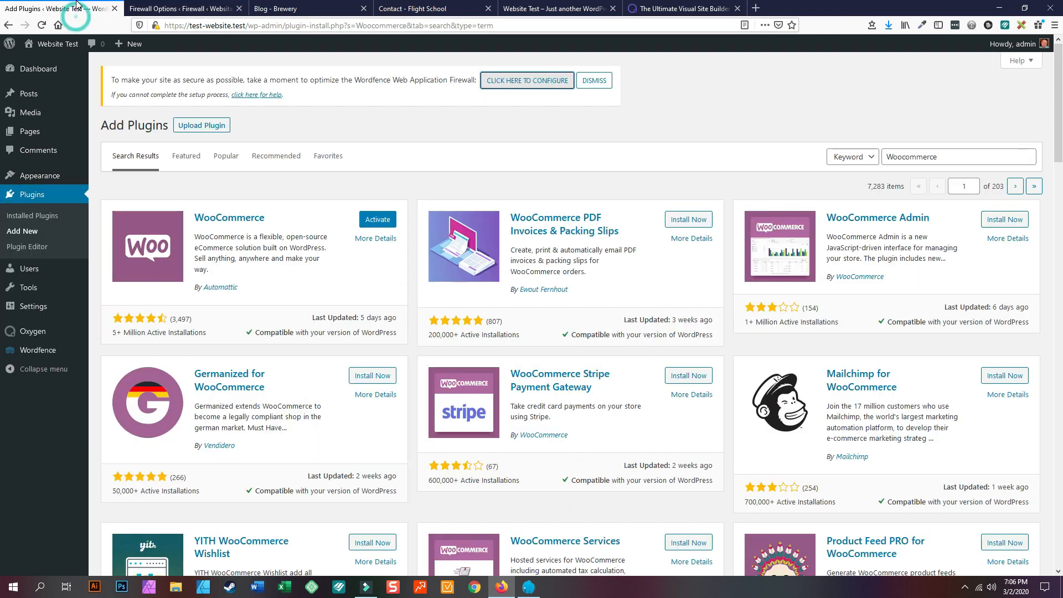
click(374, 227)
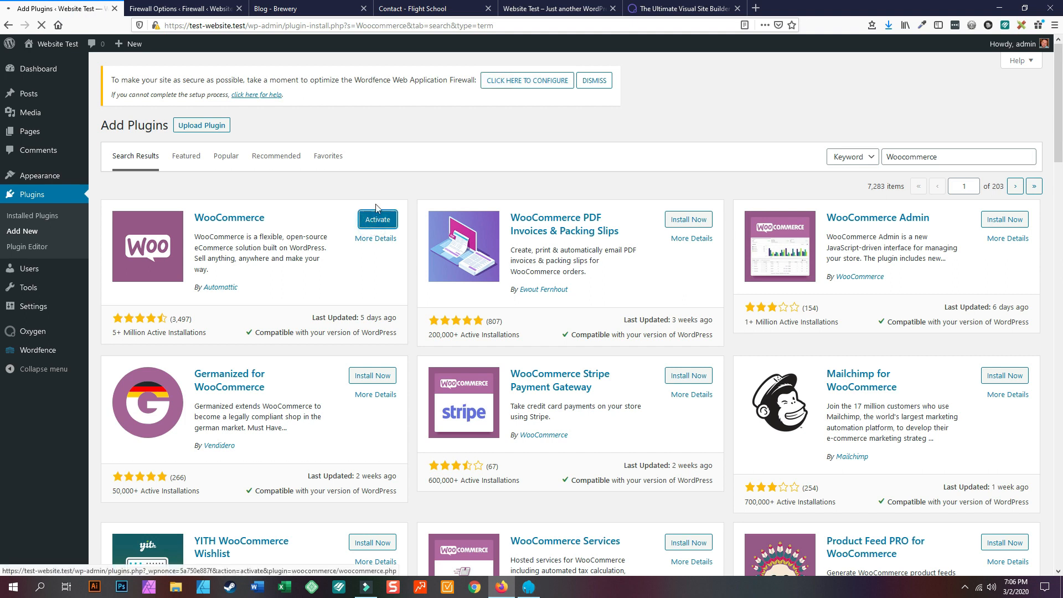
click(598, 83)
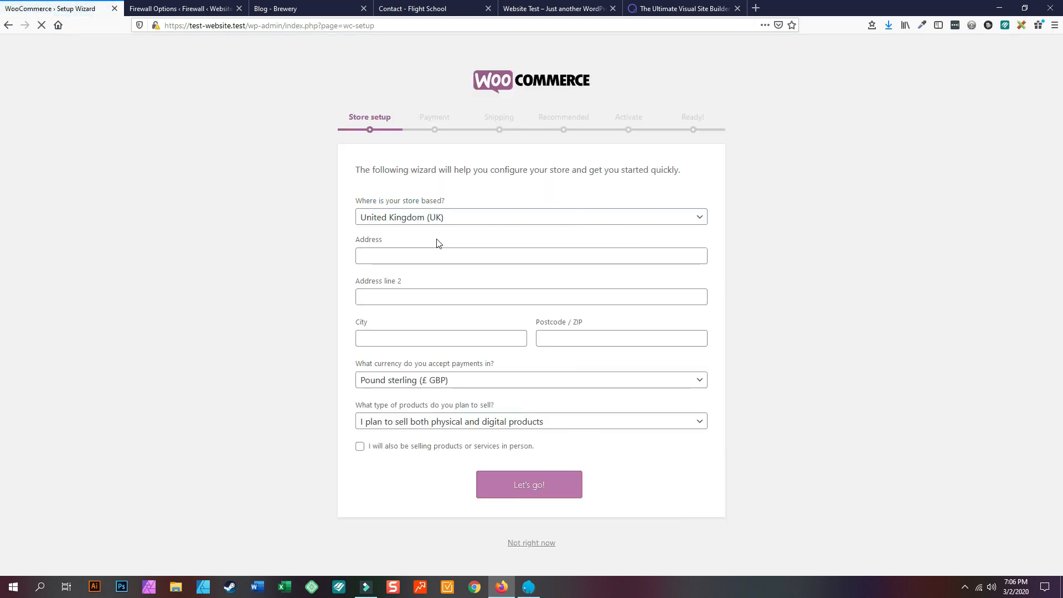
- Set the store country to United States, state to Louisiana, and enter the postcode
click(457, 217)
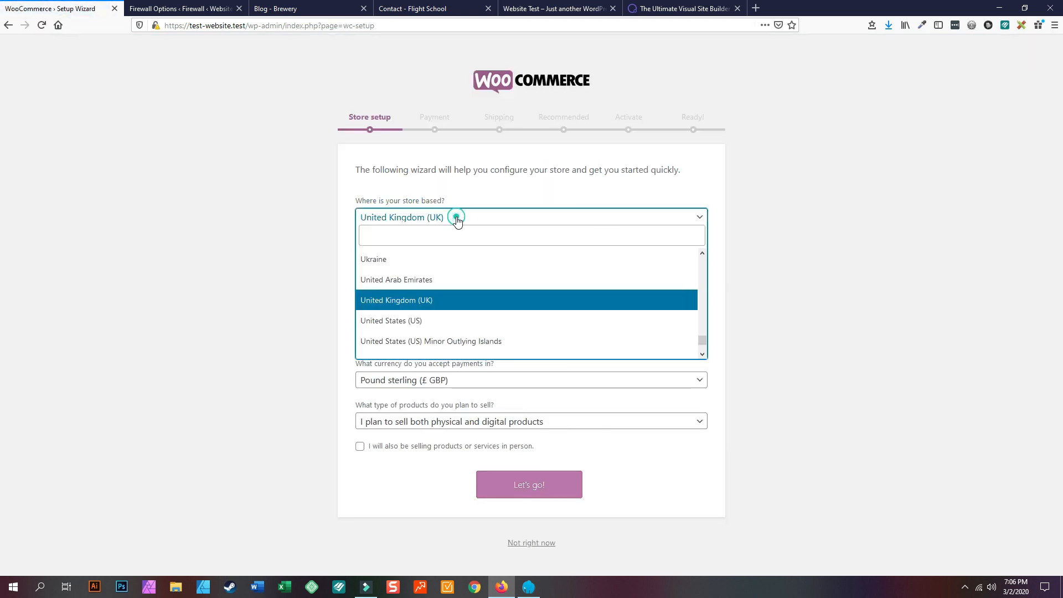
click(434, 321)
click(405, 252)
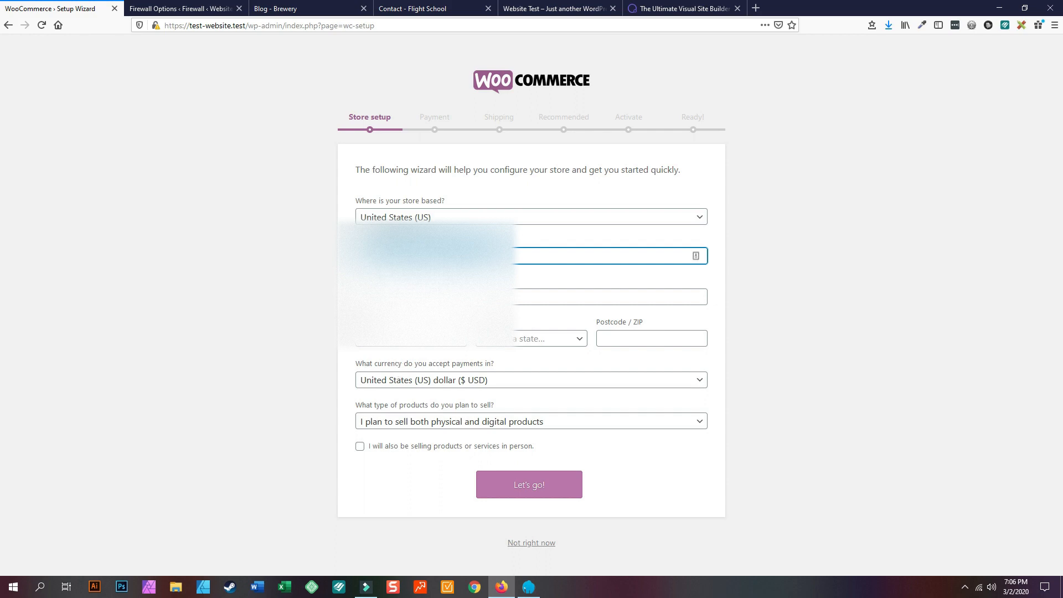
click(540, 339)
scroll(533, 432, down, 3)
scroll(534, 437, down, 5)
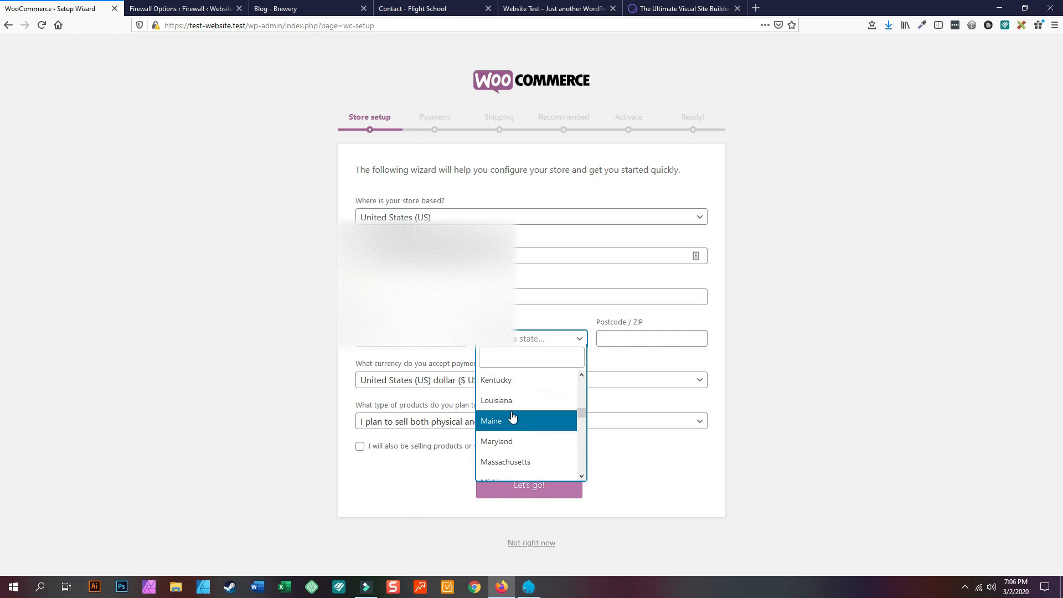
click(499, 399)
click(618, 336)
text(7)
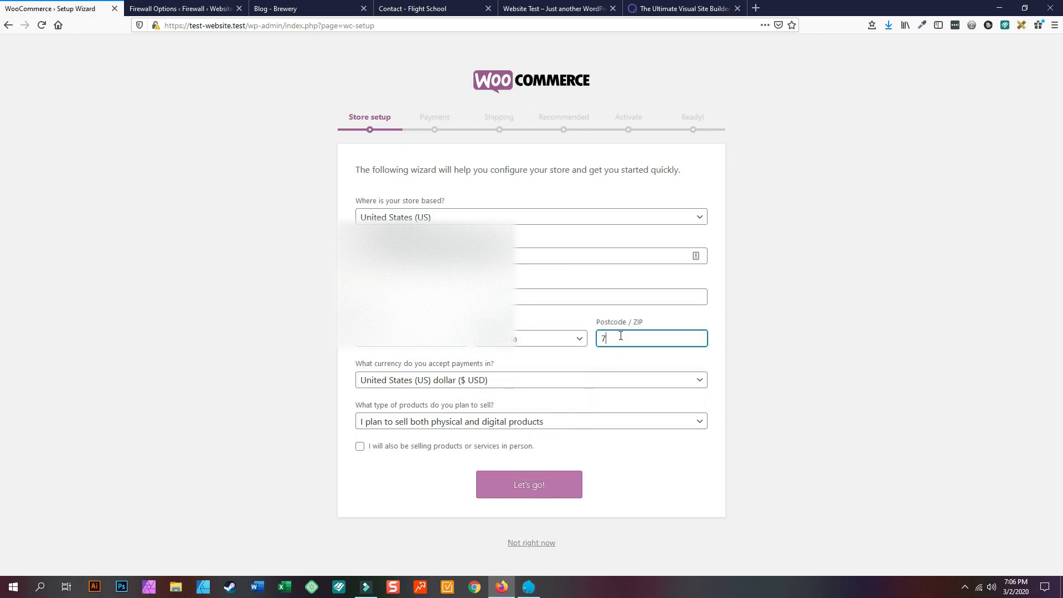
text(0817)
click(659, 355)
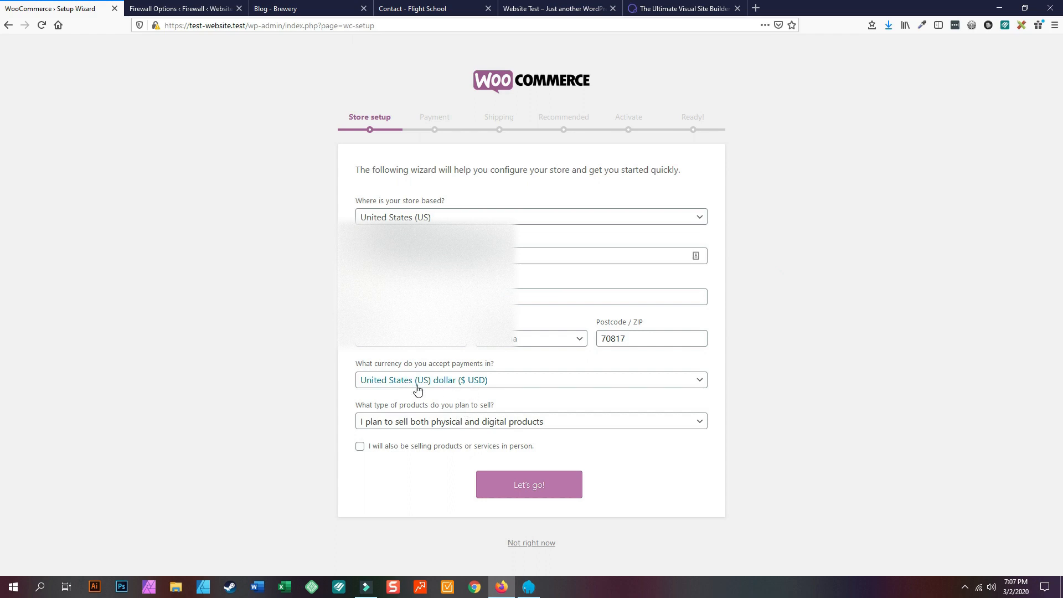
- Choose digital products only, enter the street address and city Baton Rouge, and submit without usage tracking
click(434, 425)
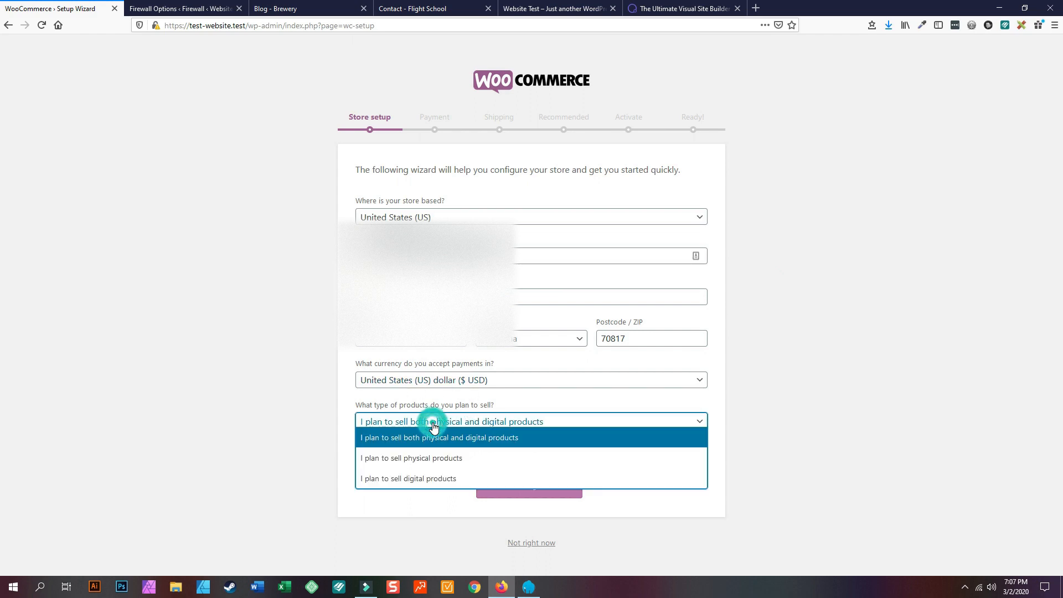
click(438, 479)
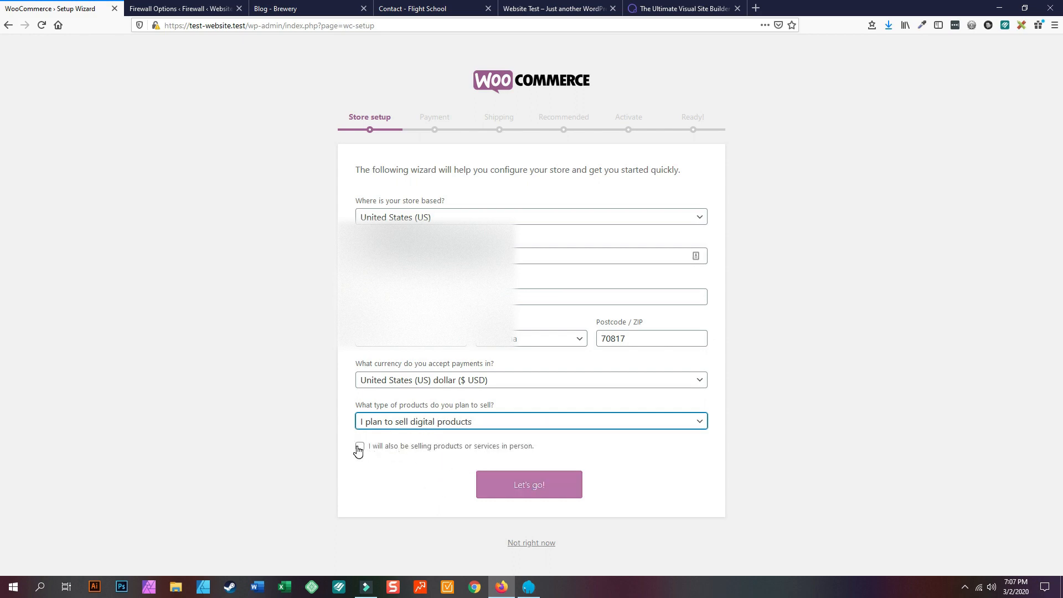
click(537, 488)
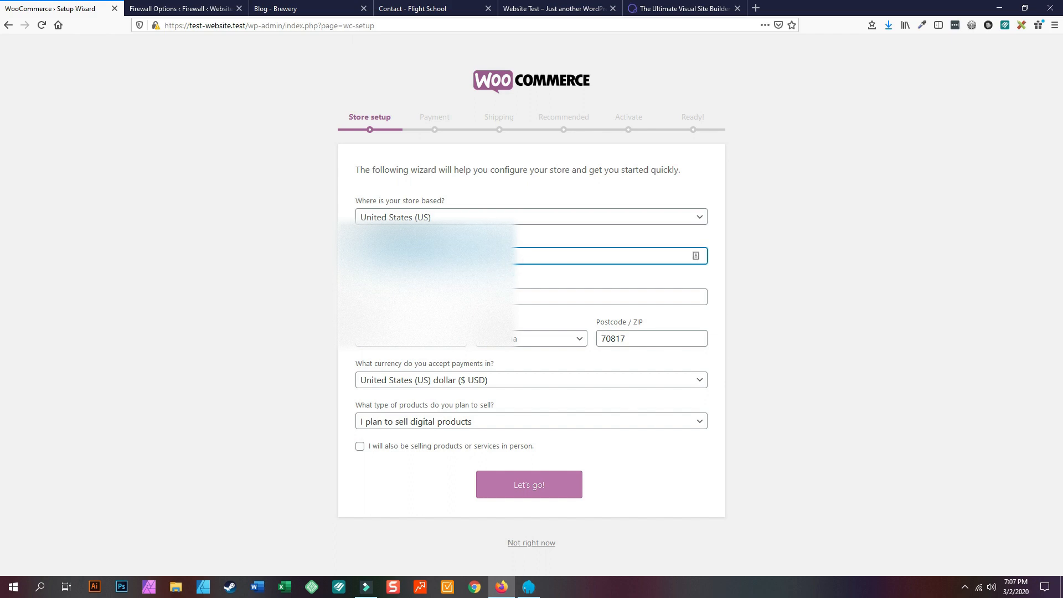
text(1234)
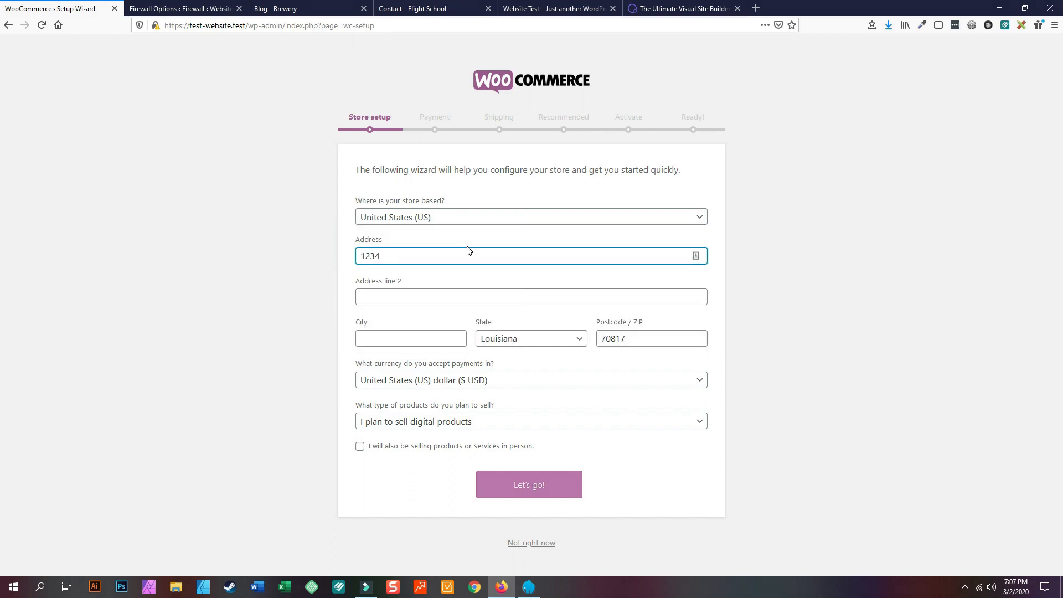
text( street)
key(Tab)
key(Tab)
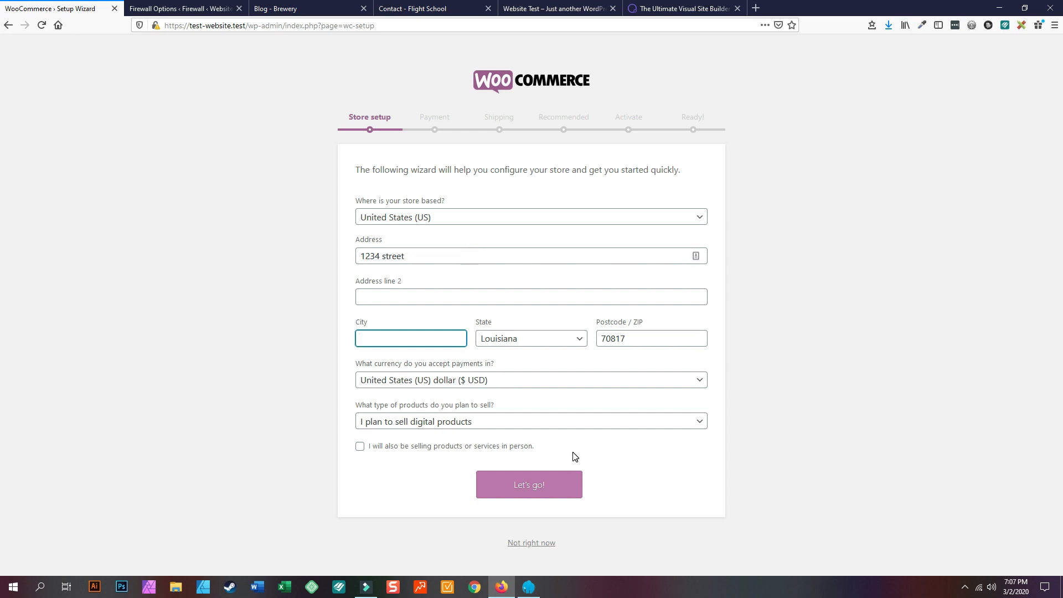
click(534, 487)
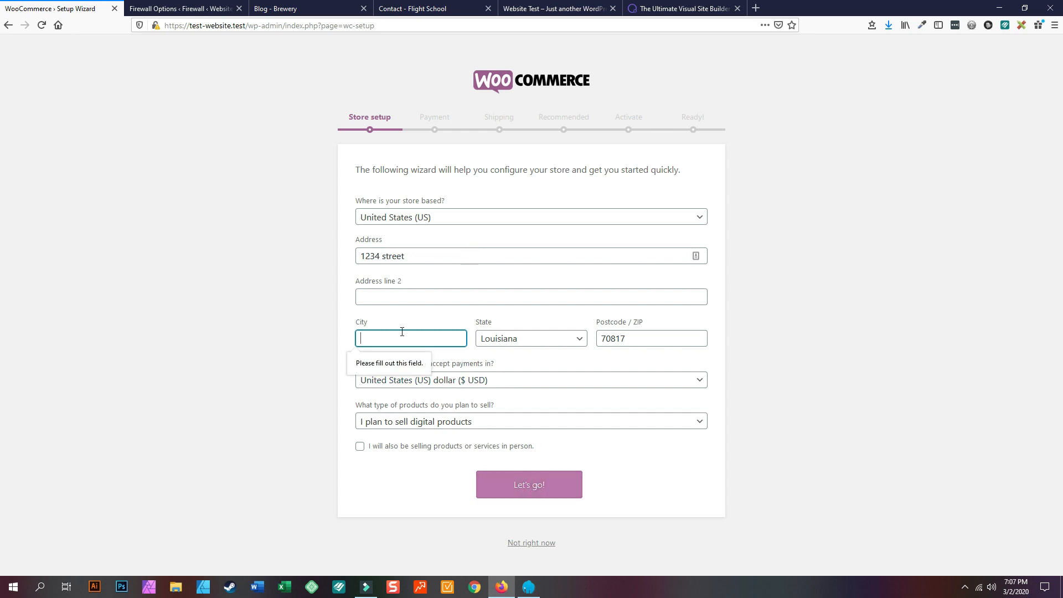
text(B)
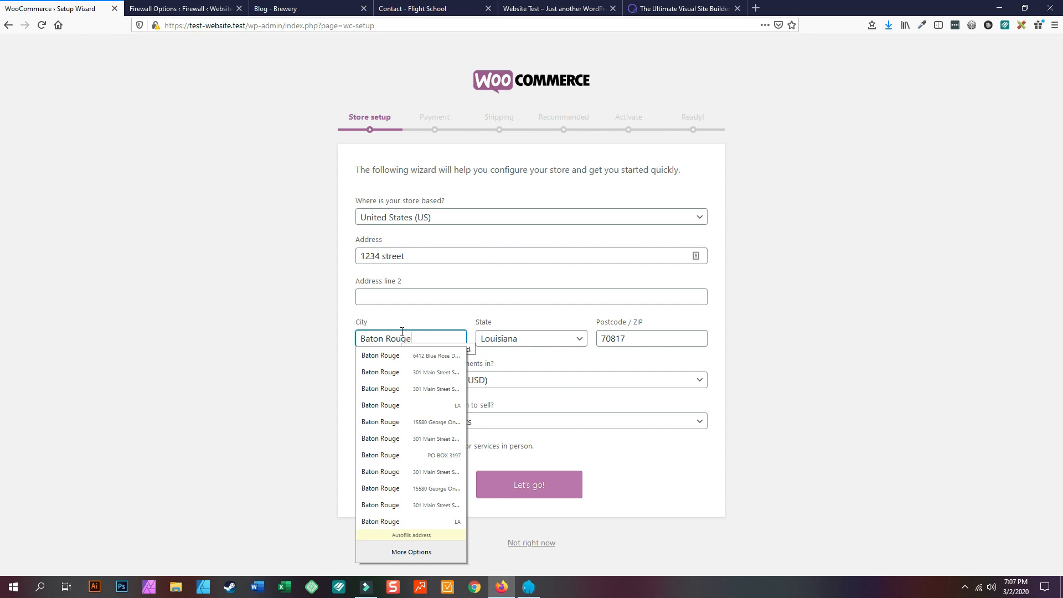
text(aton Rouge)
click(676, 406)
click(511, 490)
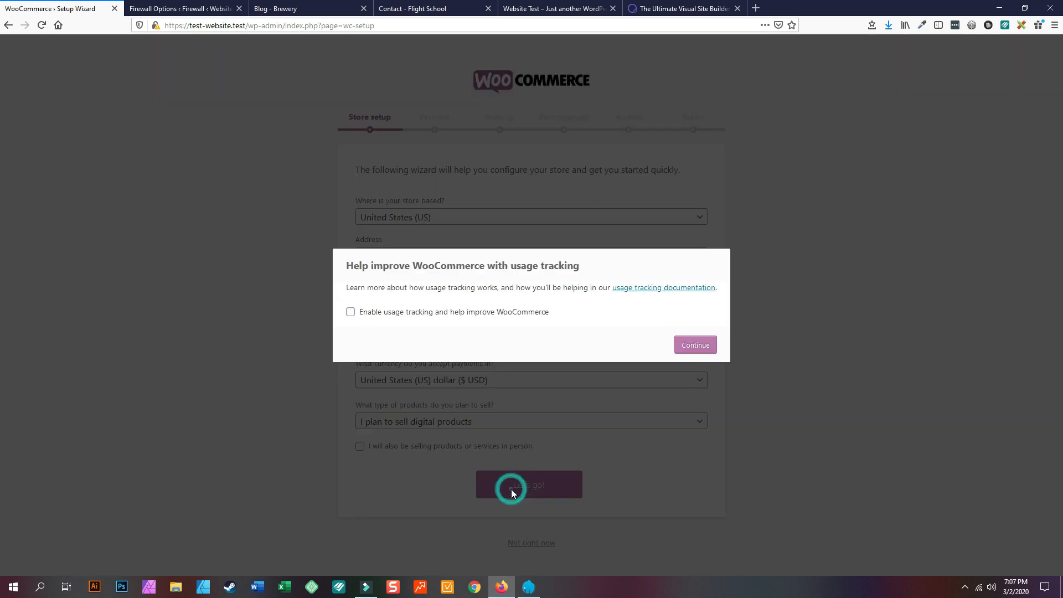
click(702, 351)
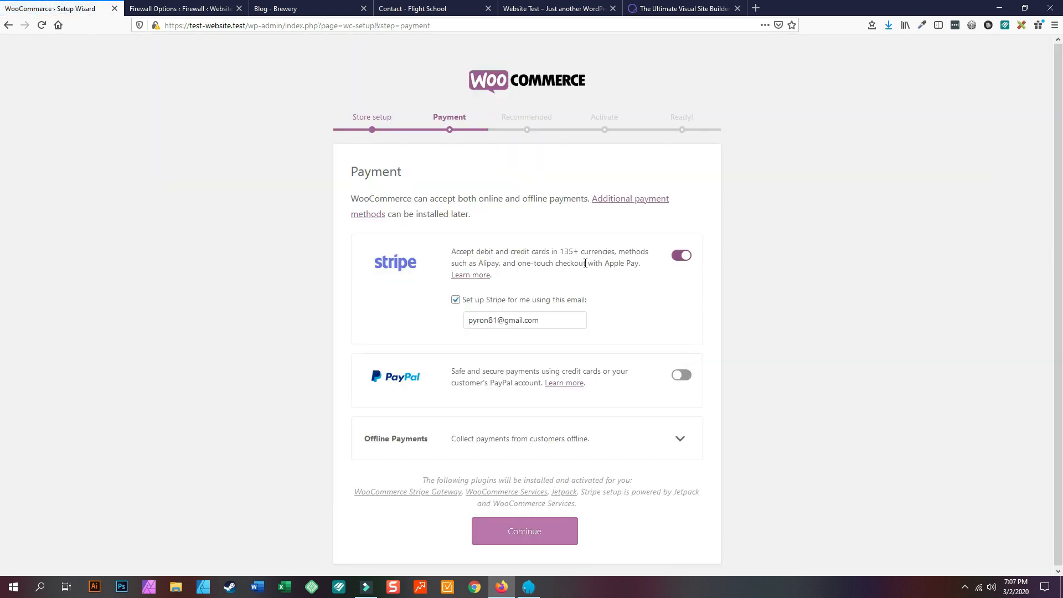
- Turn Stripe payments off, then decline Automated Taxes, WooCommerce Admin, Mailchimp and Facebook for WooCommerce
click(682, 256)
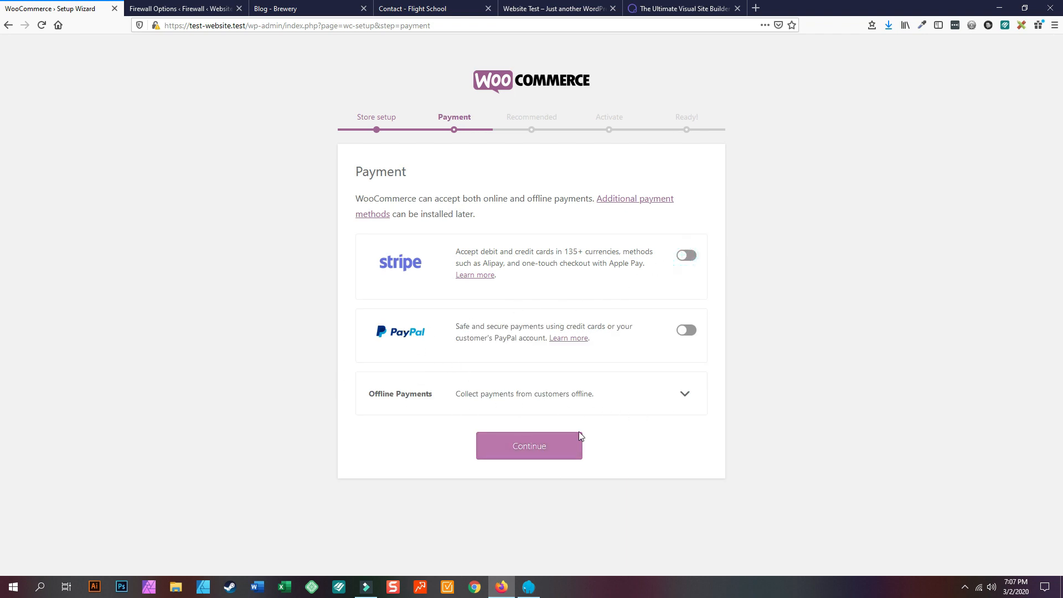
click(537, 447)
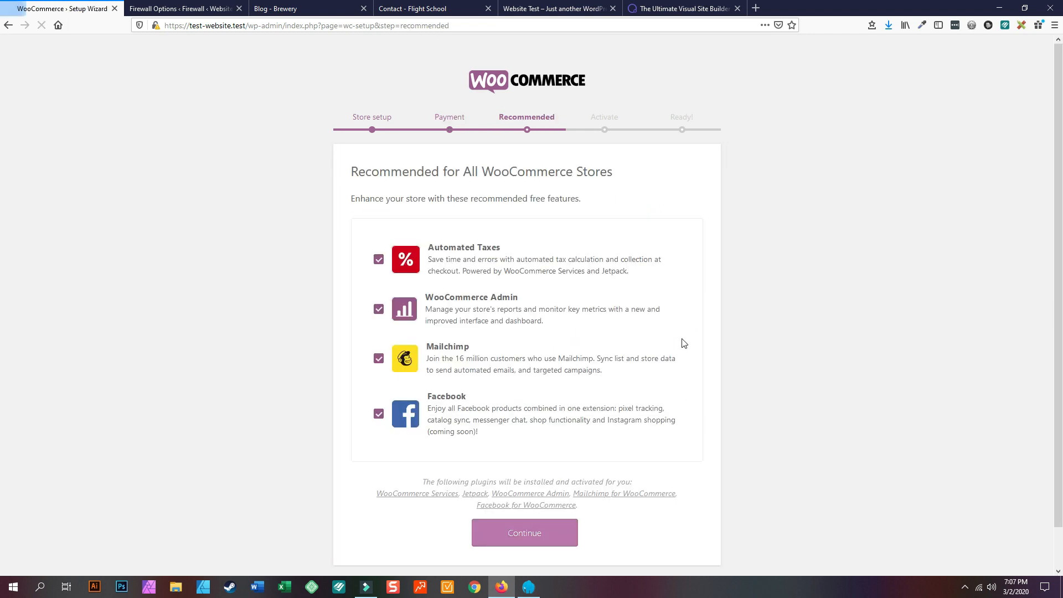
click(379, 260)
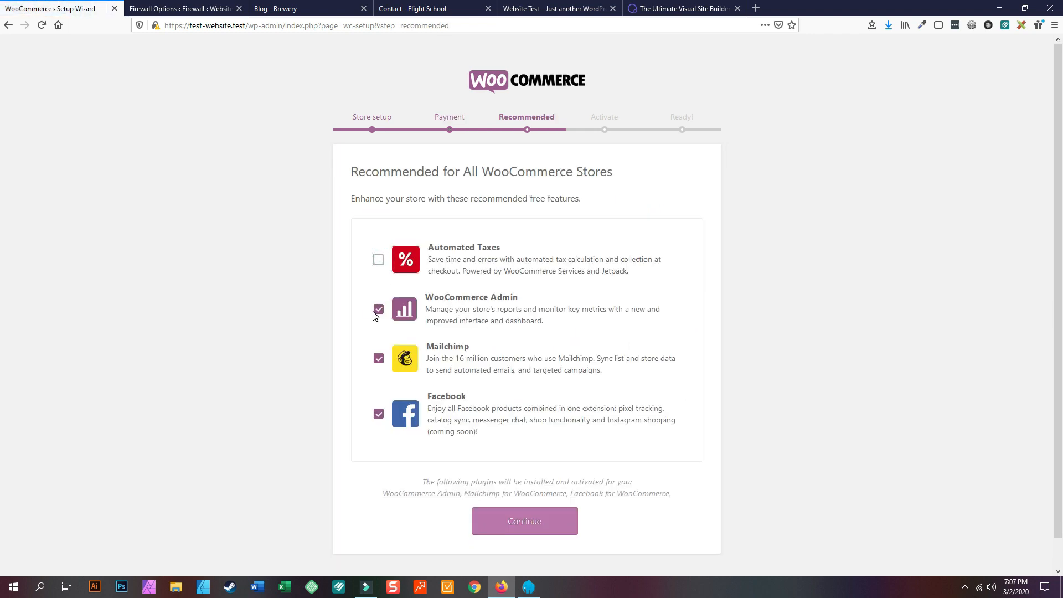
click(380, 308)
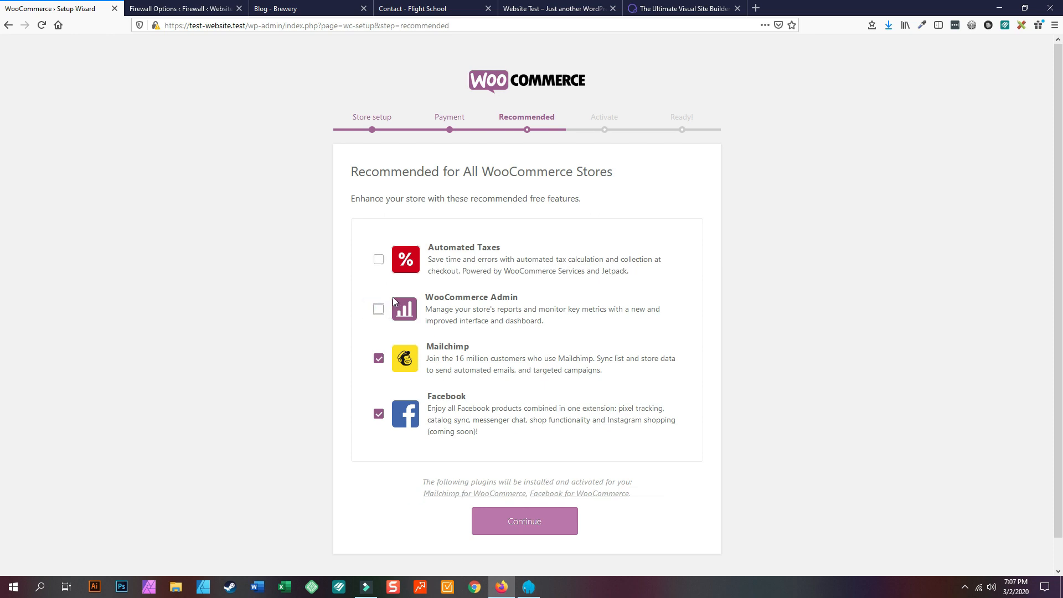
click(383, 359)
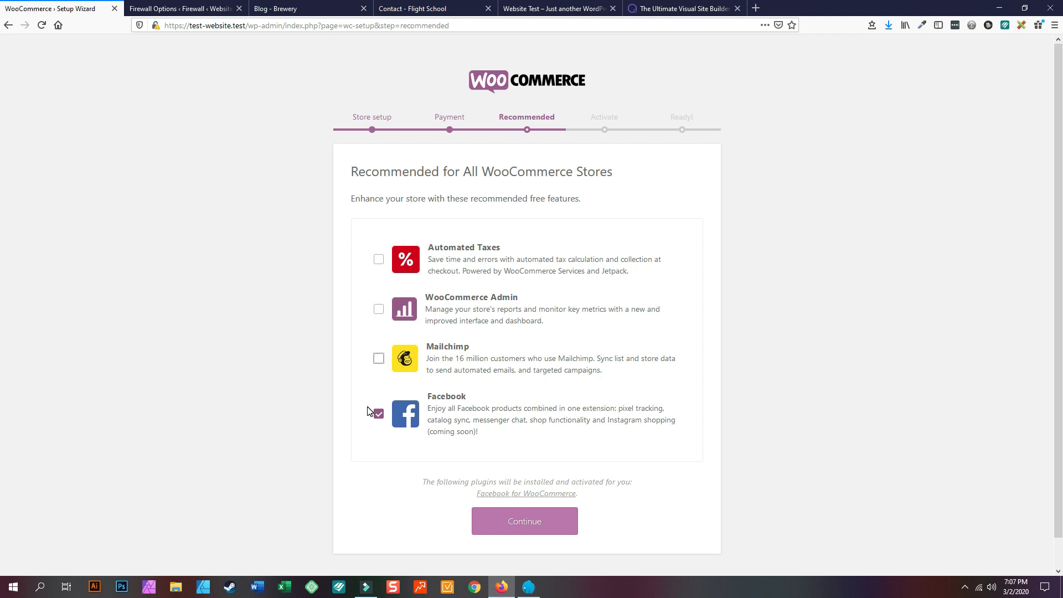
double_click(379, 420)
click(378, 420)
click(518, 503)
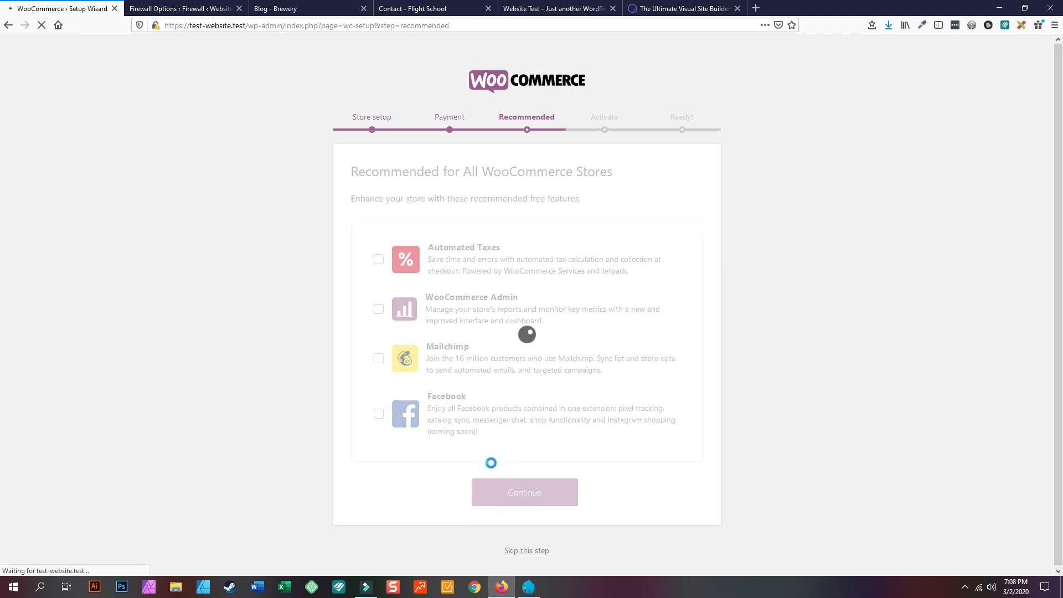
scroll(550, 416, down, 2)
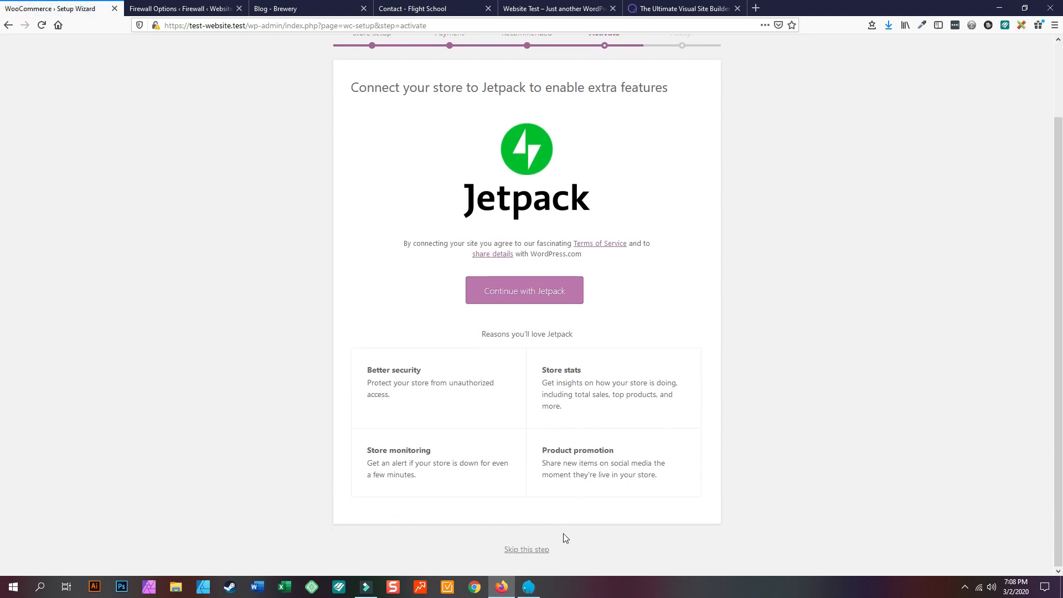
- Skip the Jetpack connection, select the mailing-list e-mail address, and open the product CSV importer
click(533, 550)
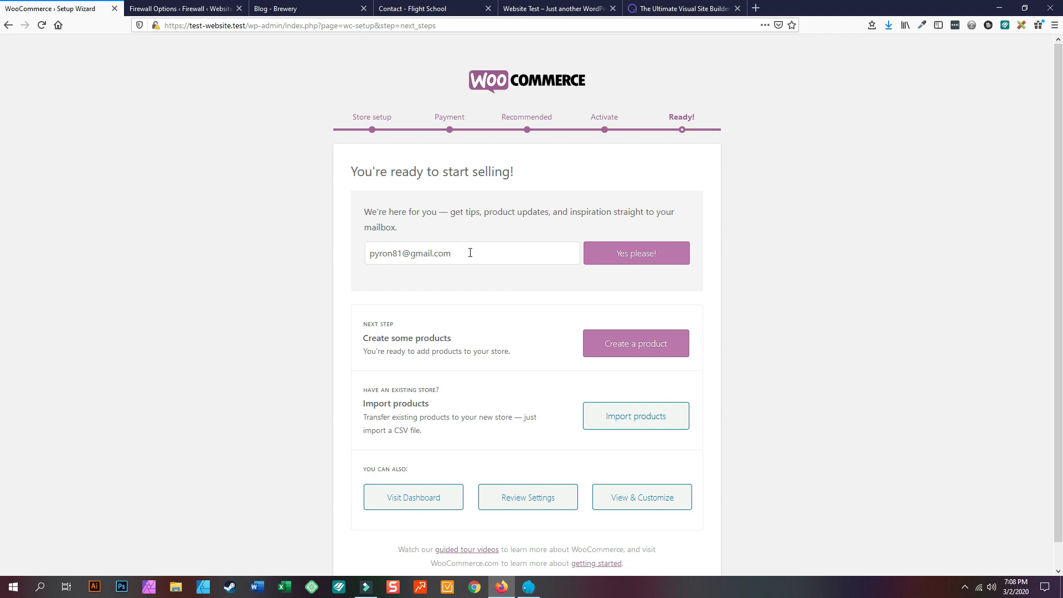
drag(534, 252, 344, 247)
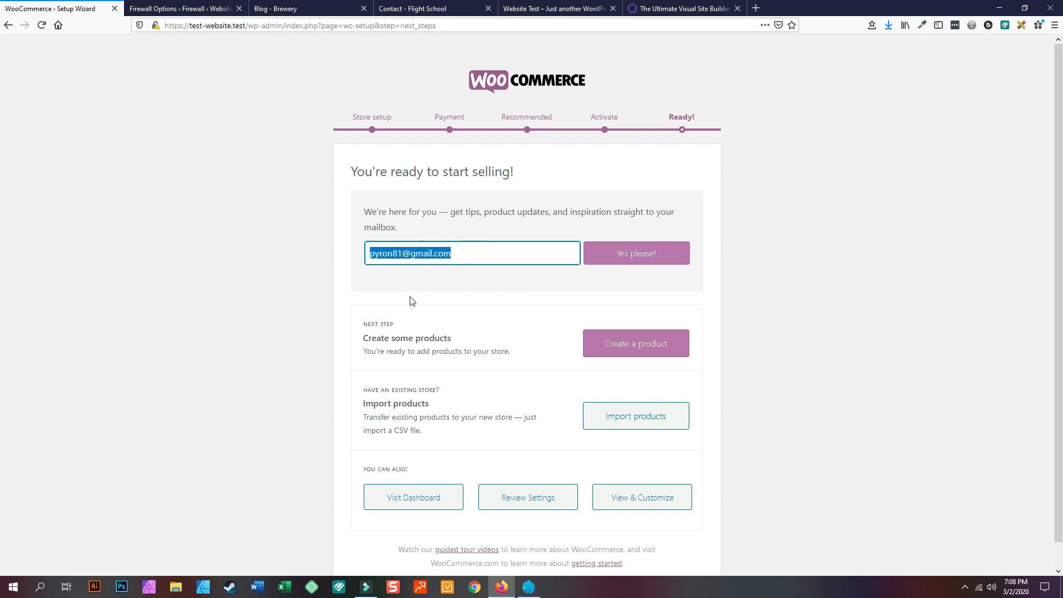
scroll(411, 300, down, 1)
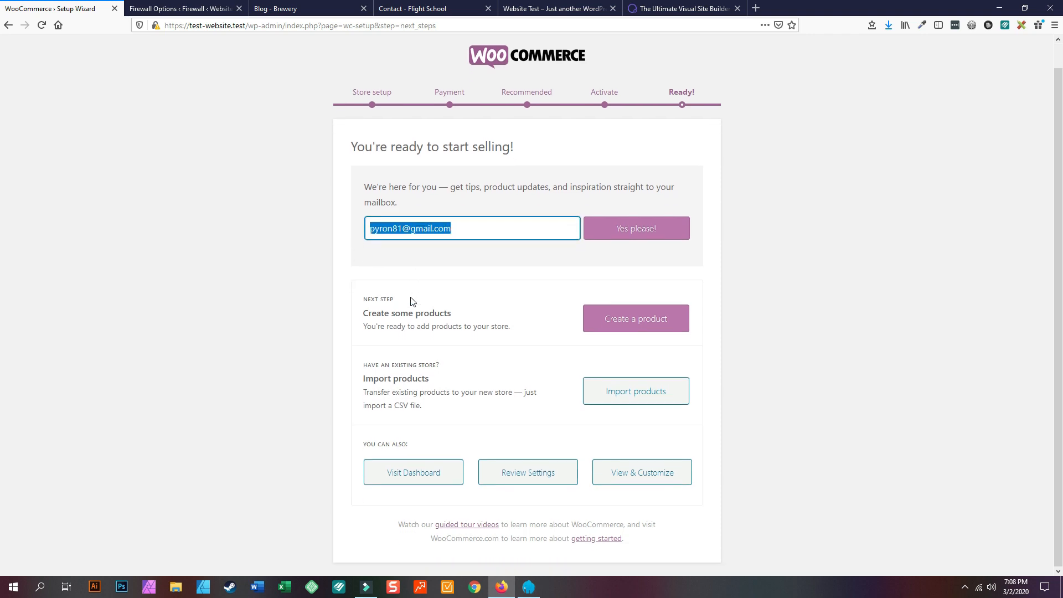
click(635, 403)
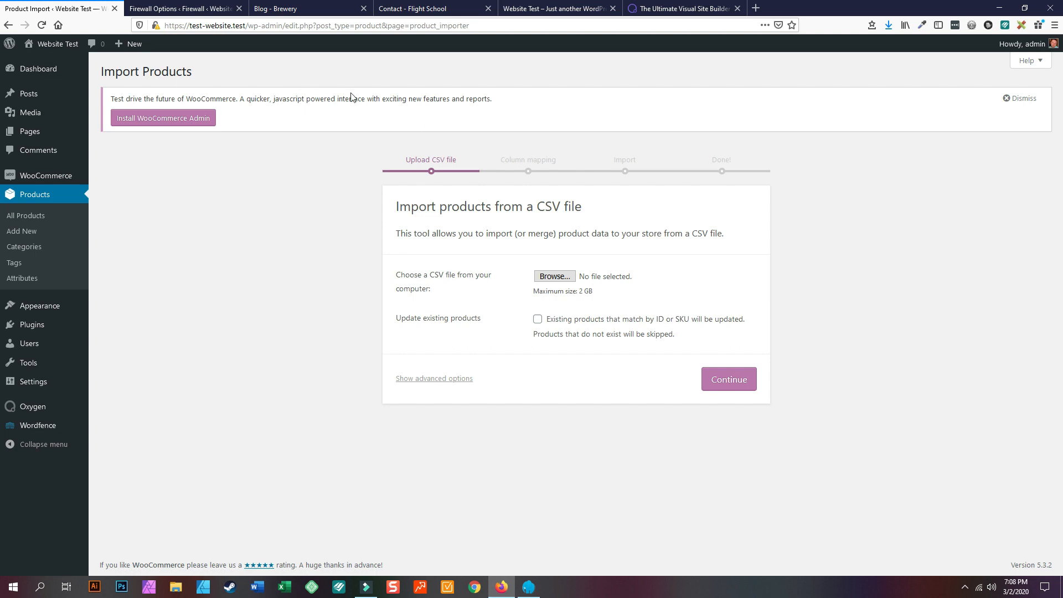
- Dismiss the WooCommerce Admin notice, list all pages, and bring up the Cart page's link options
click(1022, 100)
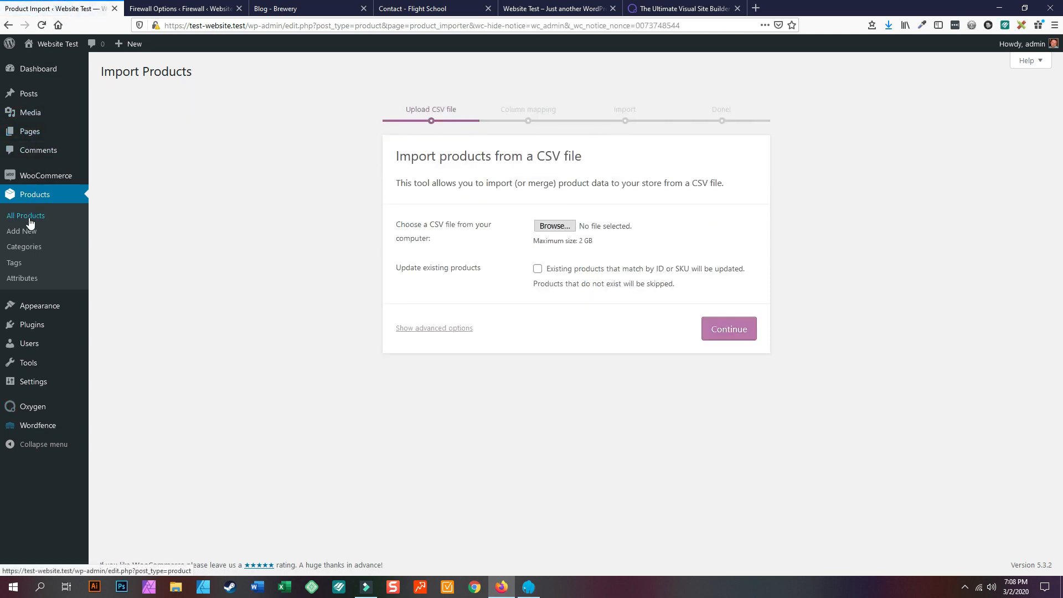
mouse_move(25, 132)
click(124, 133)
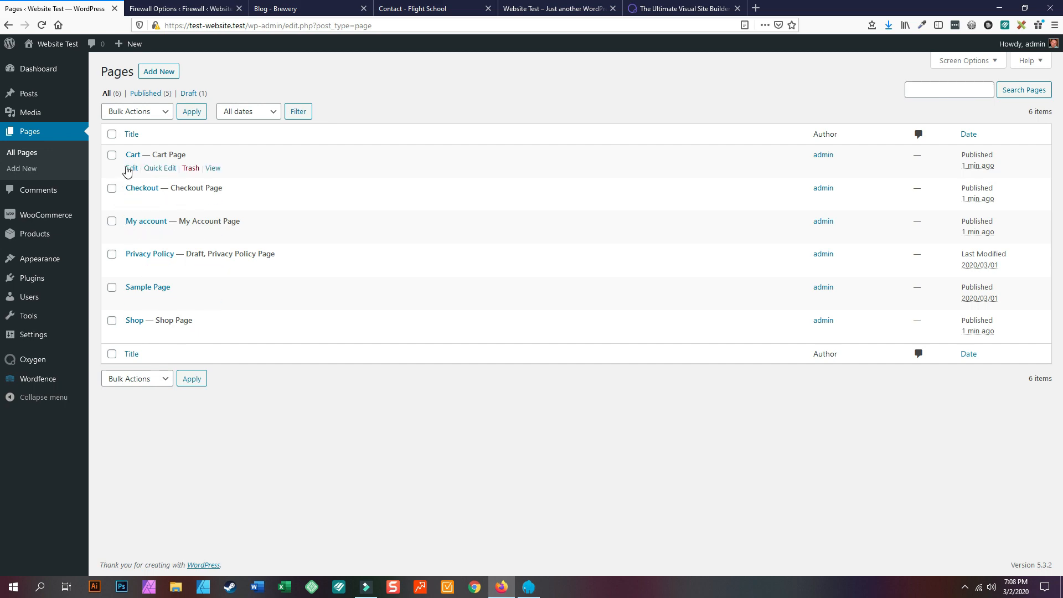
right_click(214, 168)
- Open Cart in a new tab, close the Wordfence, Brewery and Flight School tabs, then review Cart
click(230, 173)
click(304, 9)
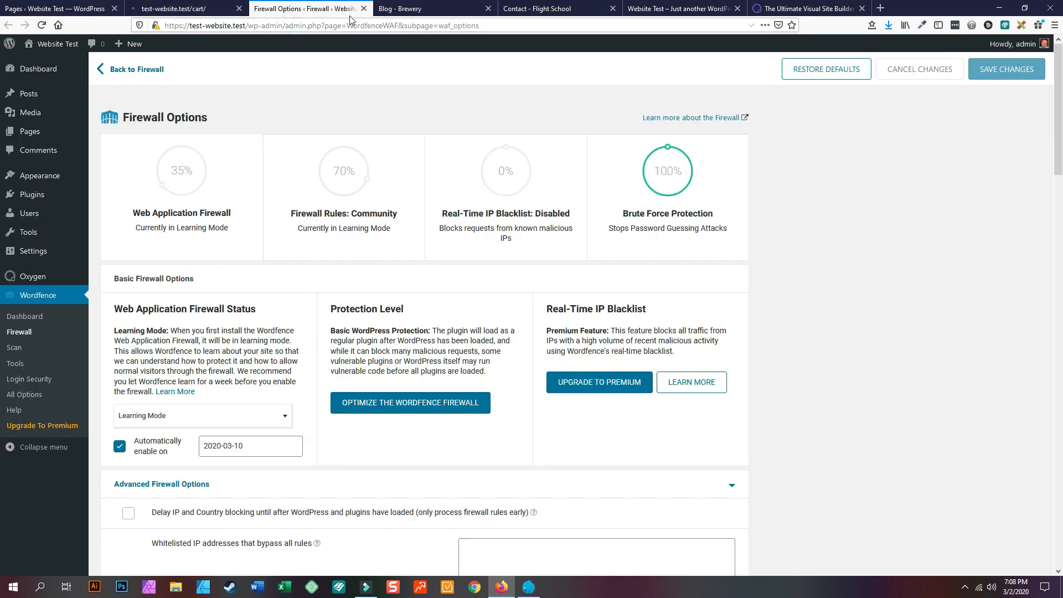
click(363, 8)
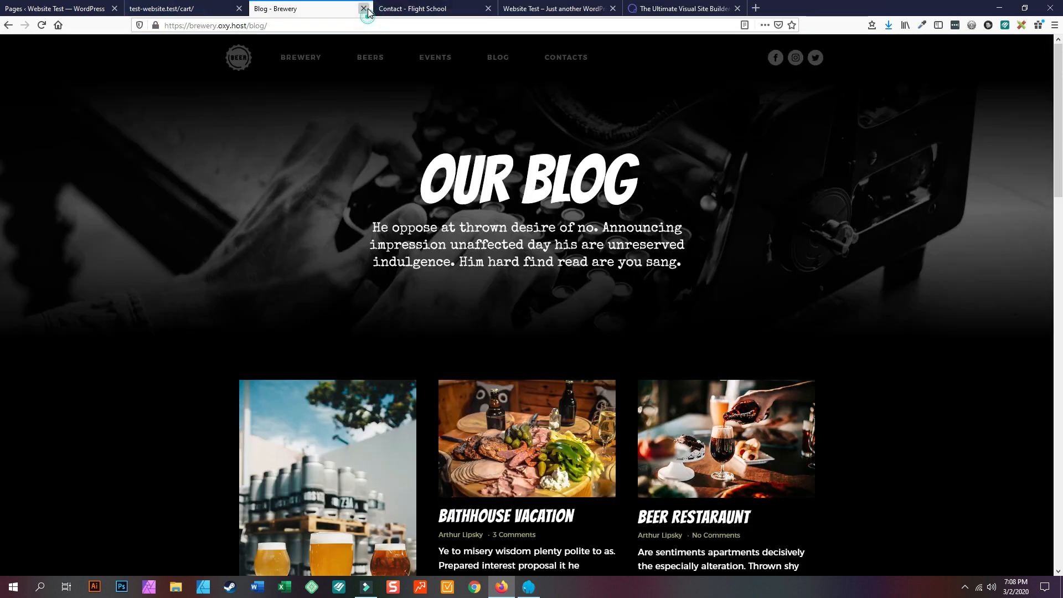
click(364, 8)
click(364, 8)
click(187, 9)
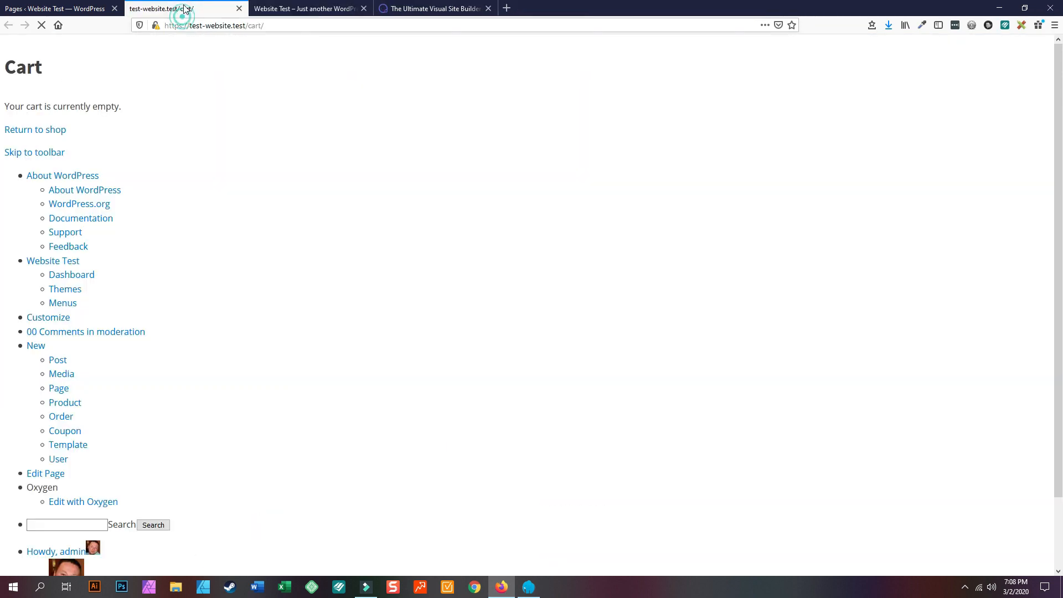
scroll(203, 215, down, 2)
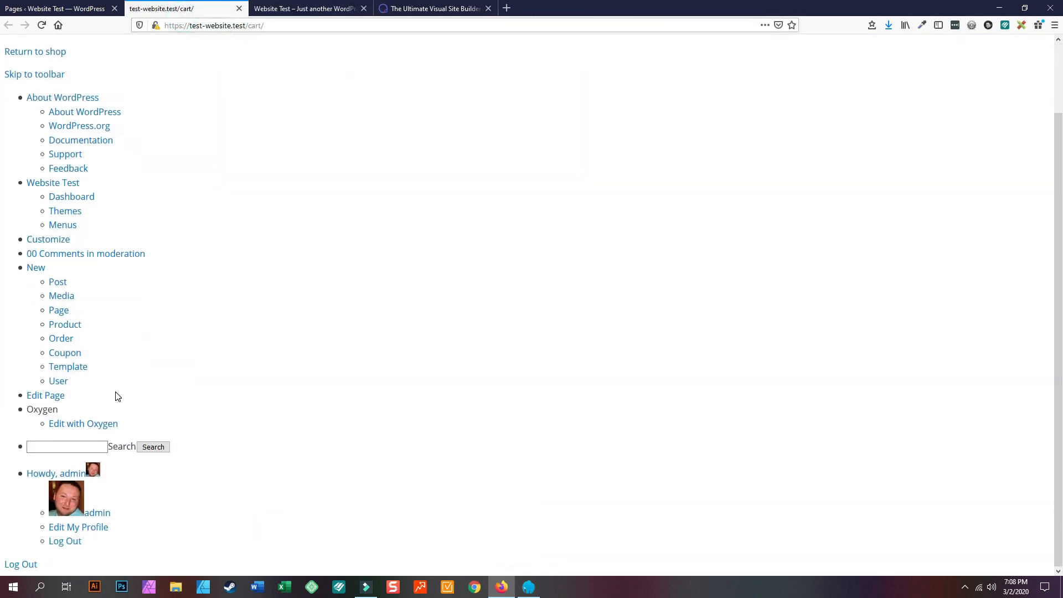
scroll(116, 396, up, 3)
scroll(33, 139, down, 2)
scroll(48, 533, up, 2)
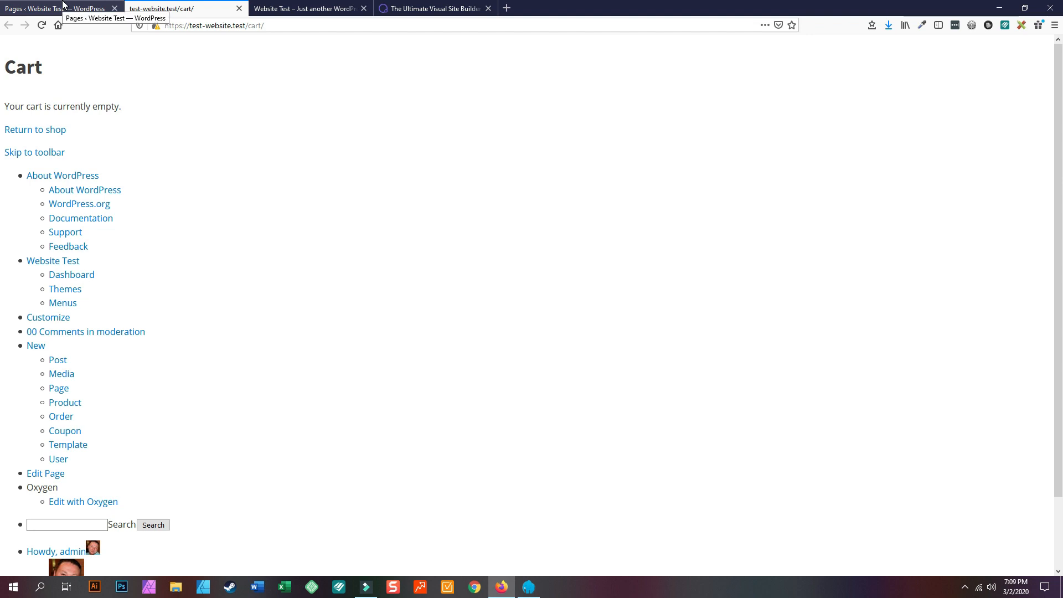
scroll(90, 235, down, 2)
scroll(88, 221, up, 2)
- Open the site's front page in a new tab and compare it with the Cart page
click(81, 7)
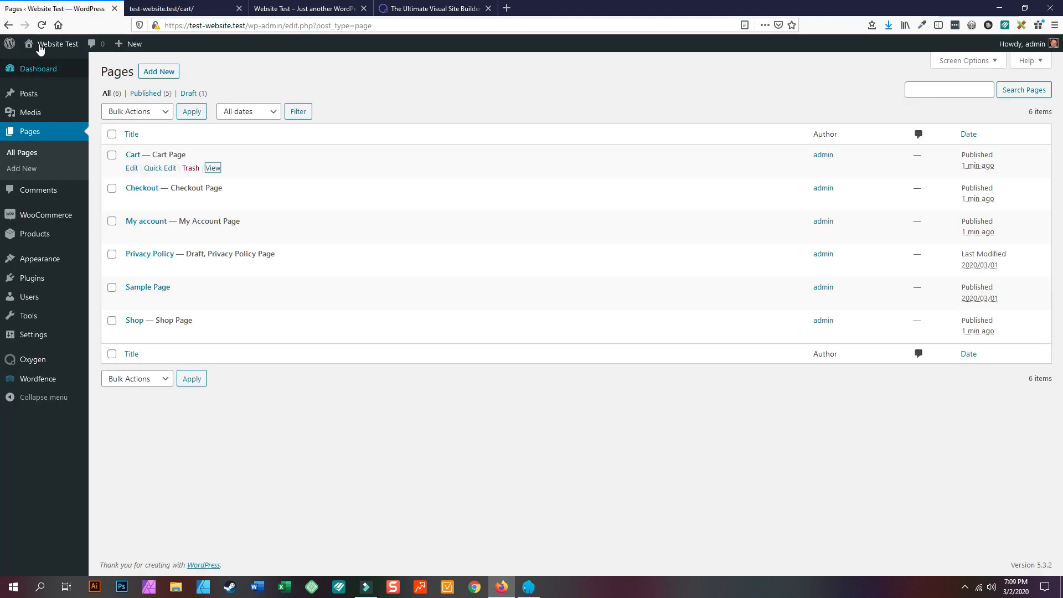
mouse_move(37, 40)
right_click(51, 64)
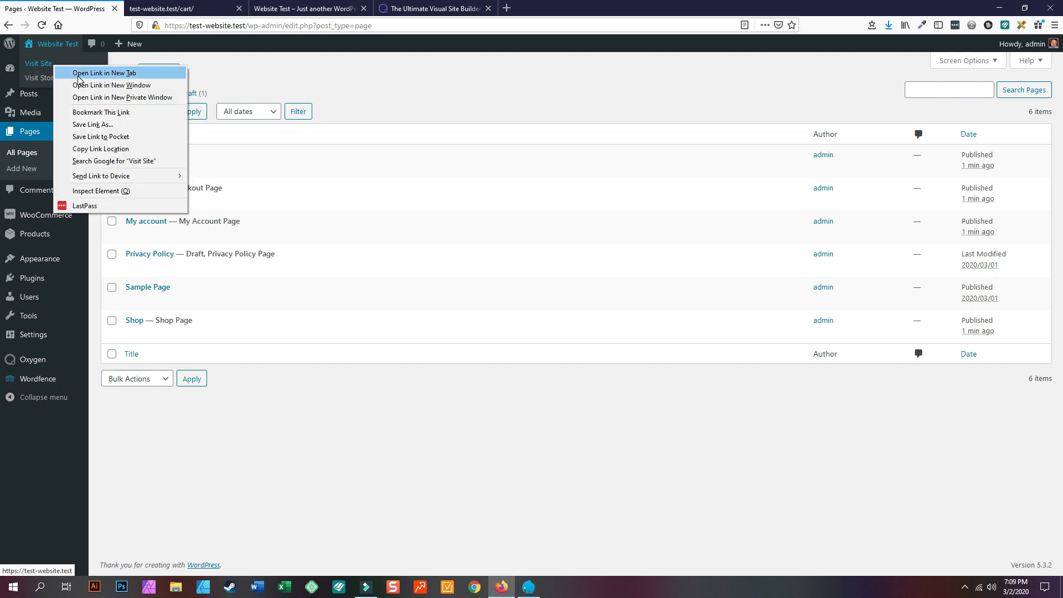
click(78, 71)
click(148, 9)
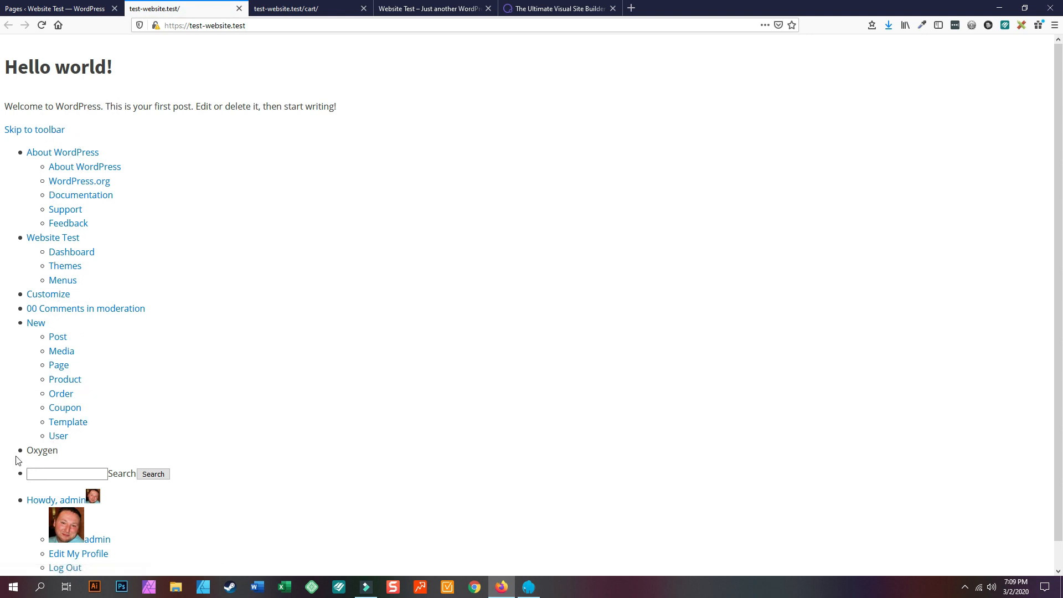
scroll(84, 552, down, 1)
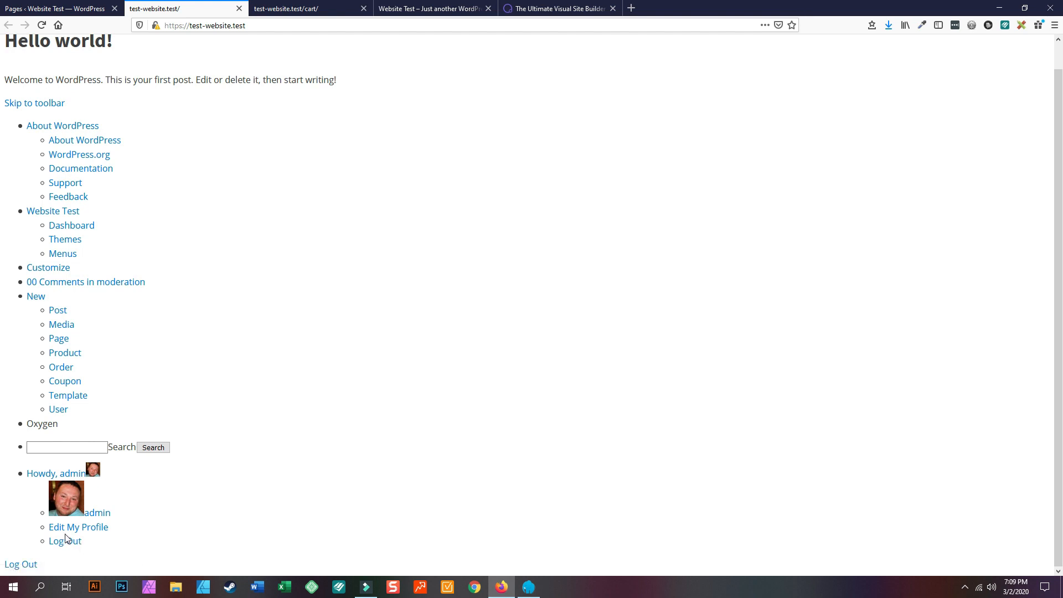
scroll(66, 539, up, 1)
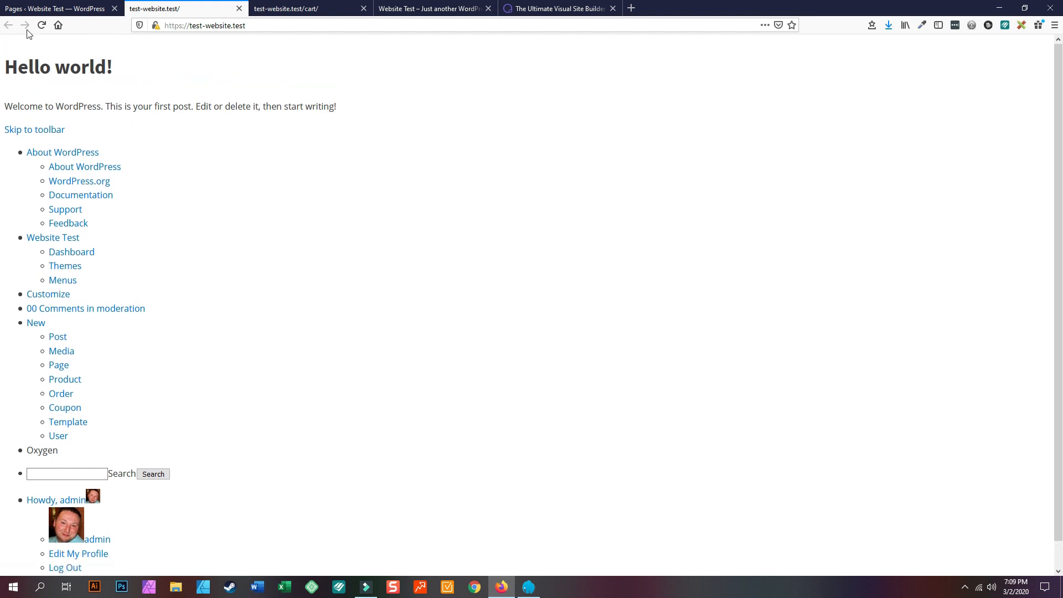
scroll(72, 332, down, 1)
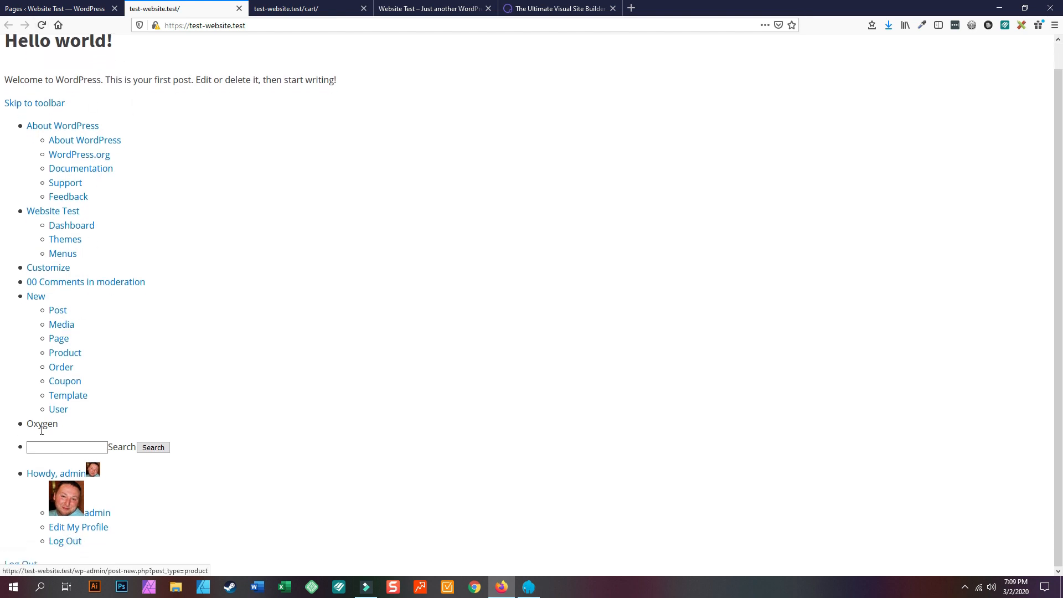
scroll(86, 249, up, 1)
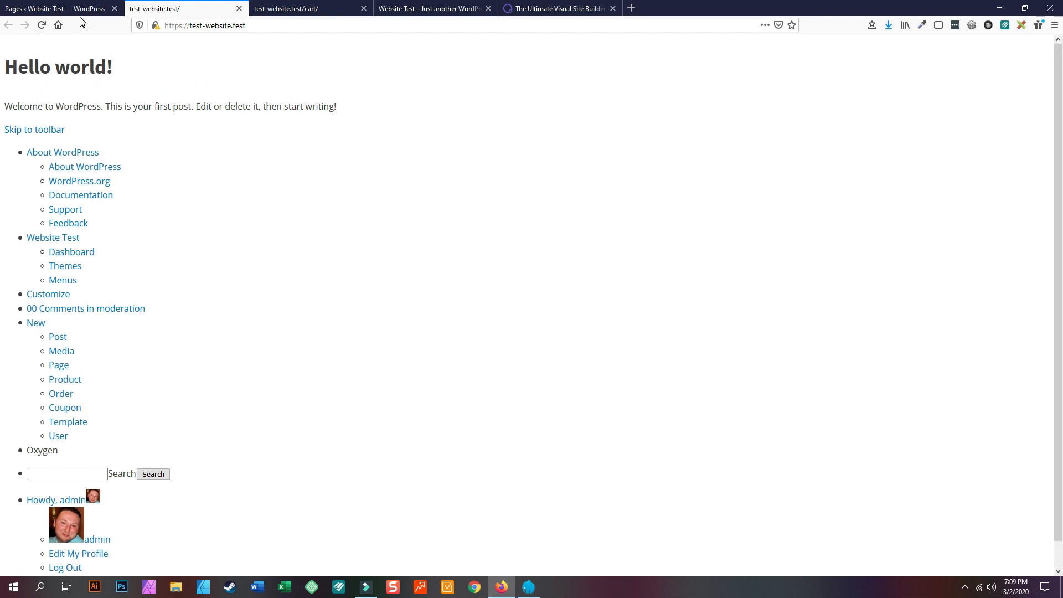
click(263, 4)
click(166, 6)
- Search Add Plugins for 'RankM' and install WordPress SEO Plugin – Rank Math
click(19, 4)
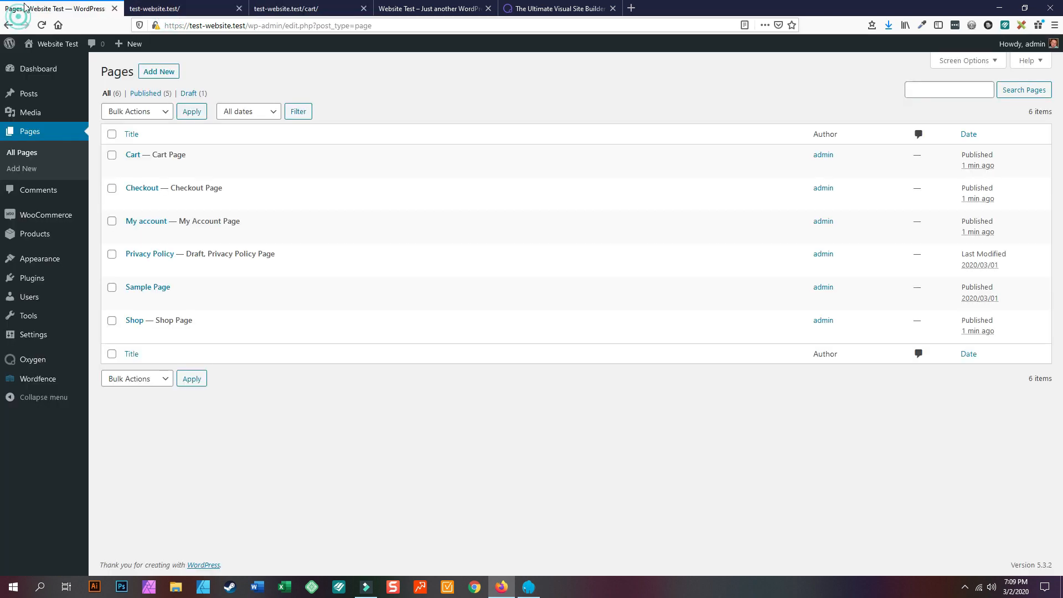
mouse_move(36, 284)
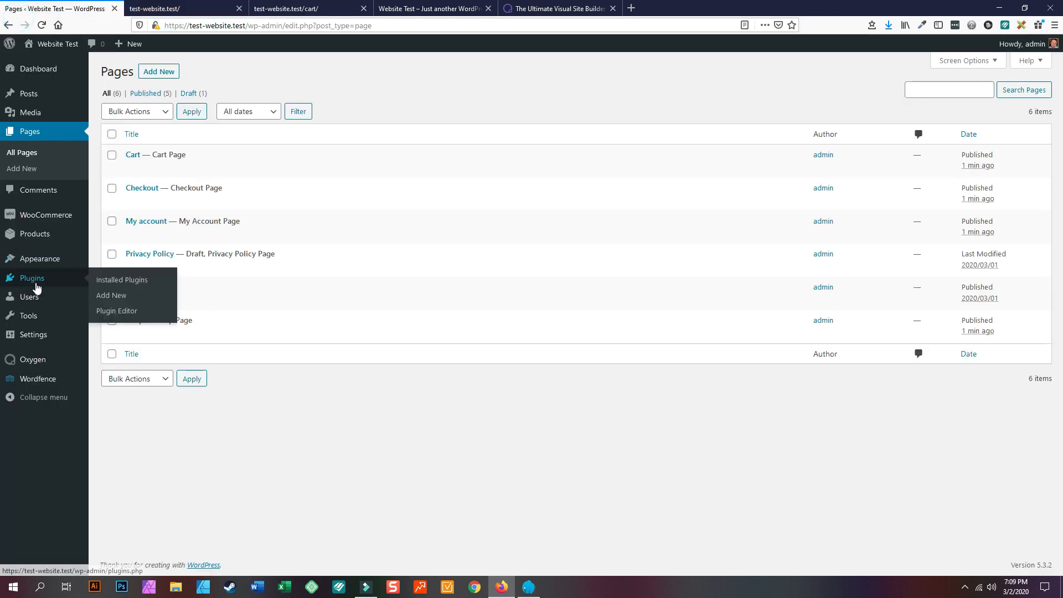
click(120, 296)
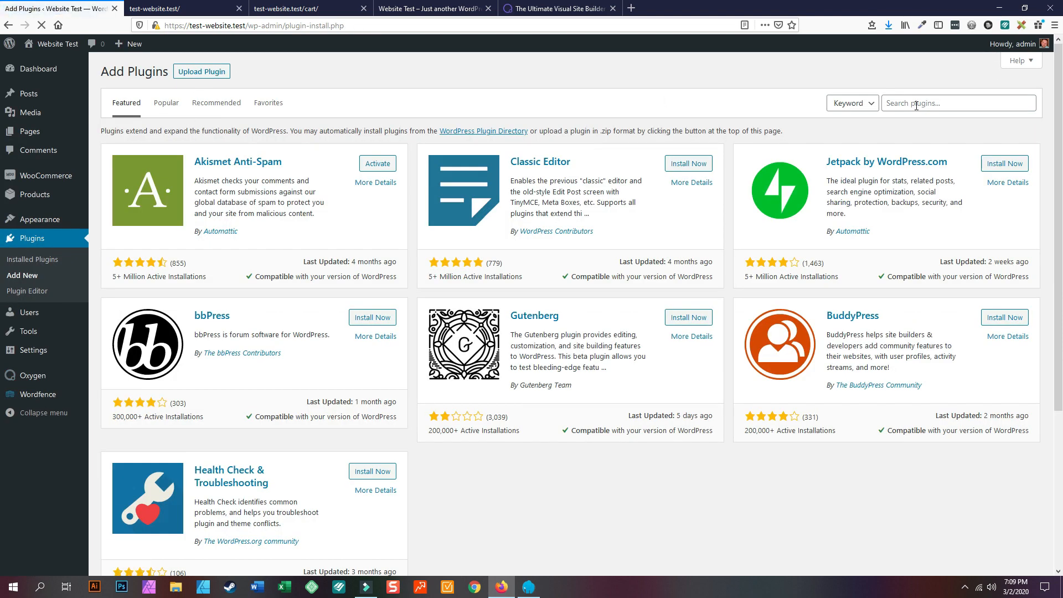
click(916, 106)
text(mat)
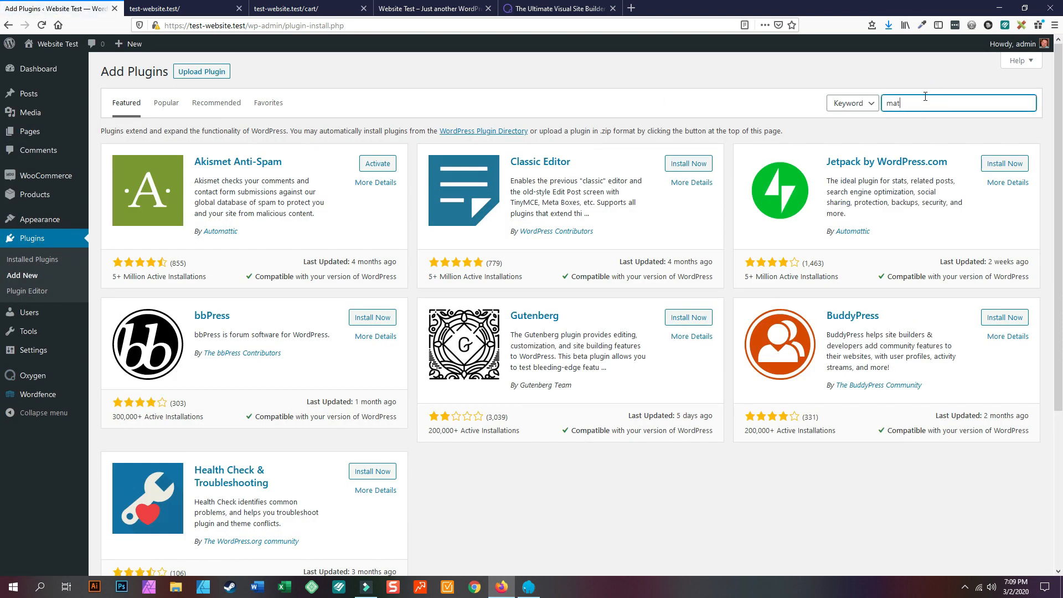
text(h)
key(BackSpace)
key(BackSpace)
key(BackSpace)
key(BackSpace)
text(RankMath)
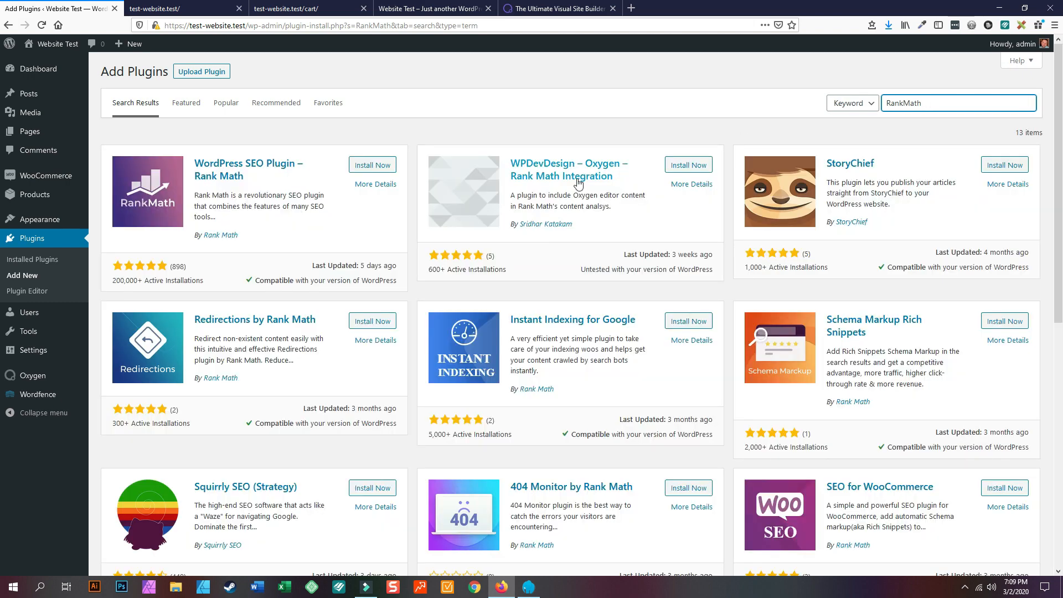
click(377, 167)
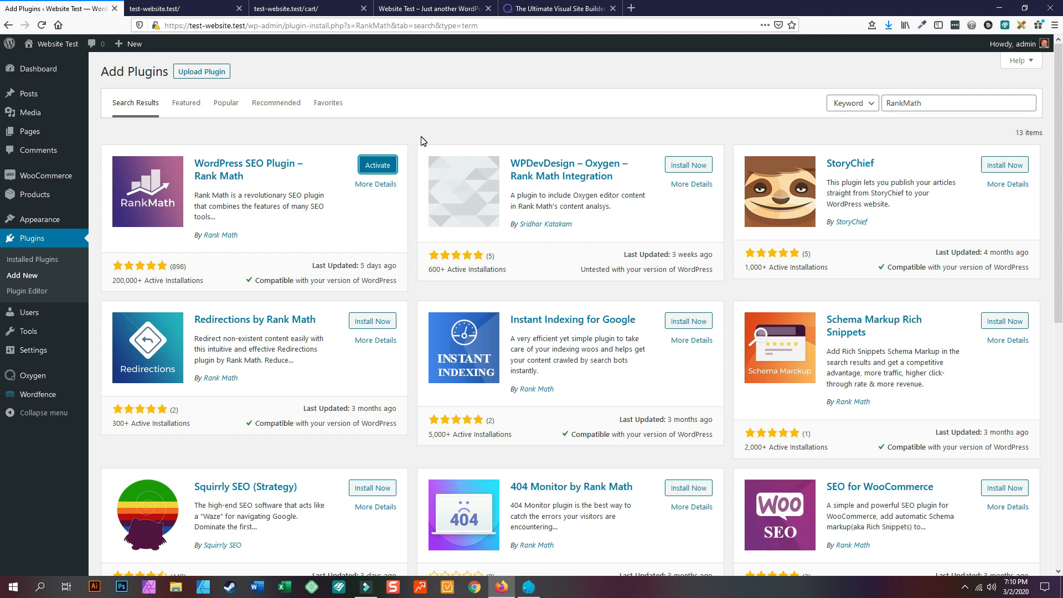
- Activate Rank Math, choose email login for a free account, then return to the site's front-end tab
click(376, 166)
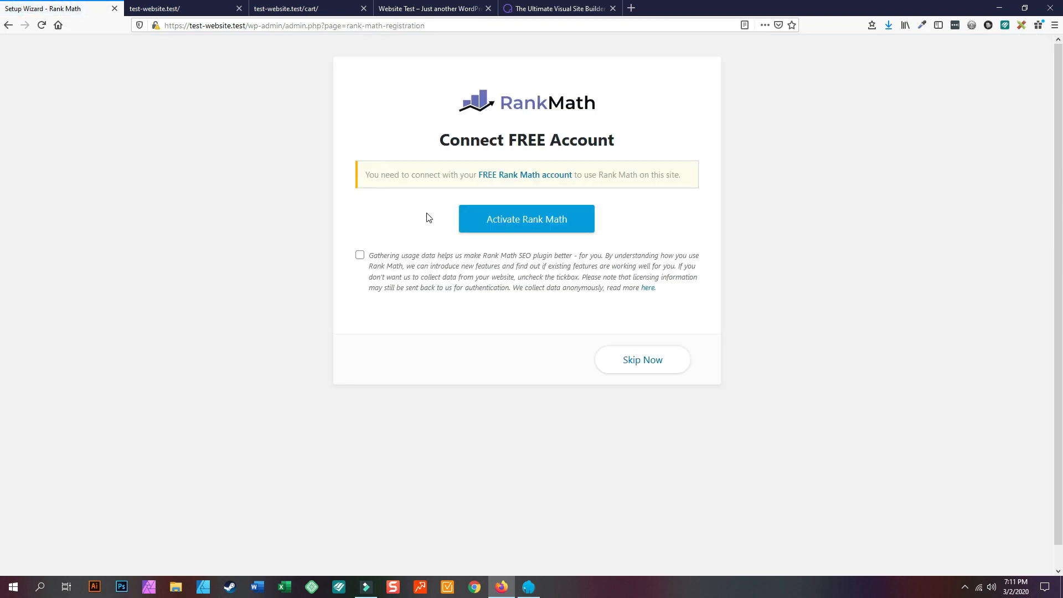
click(505, 221)
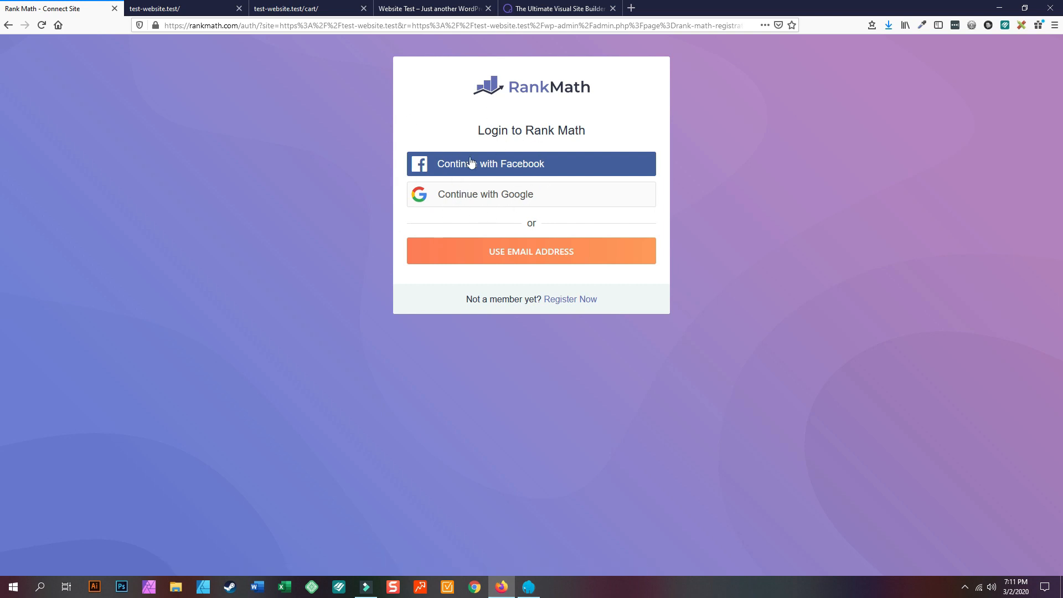
click(546, 256)
click(479, 256)
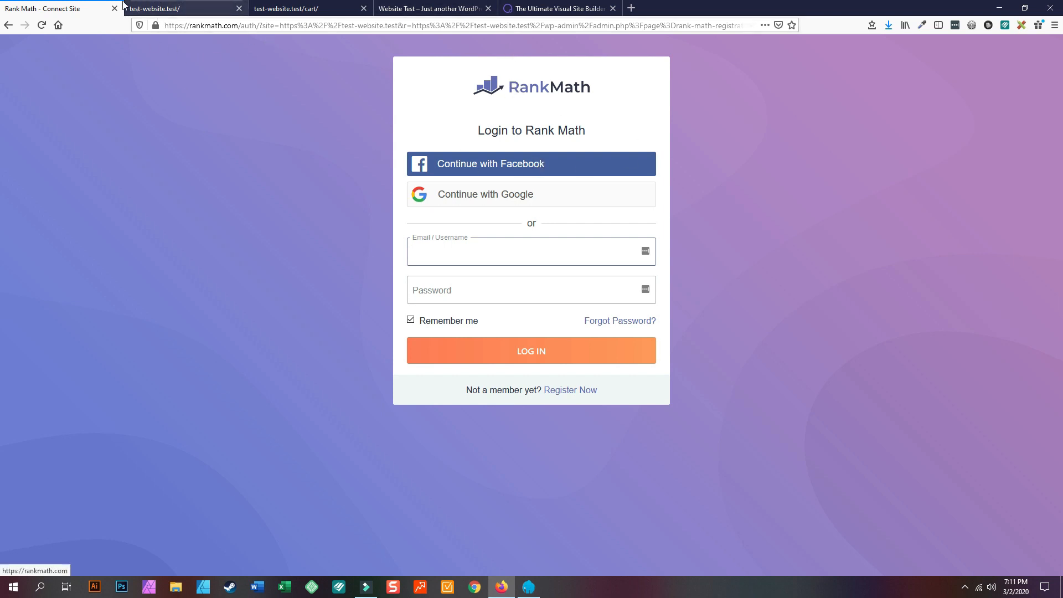
click(182, 8)
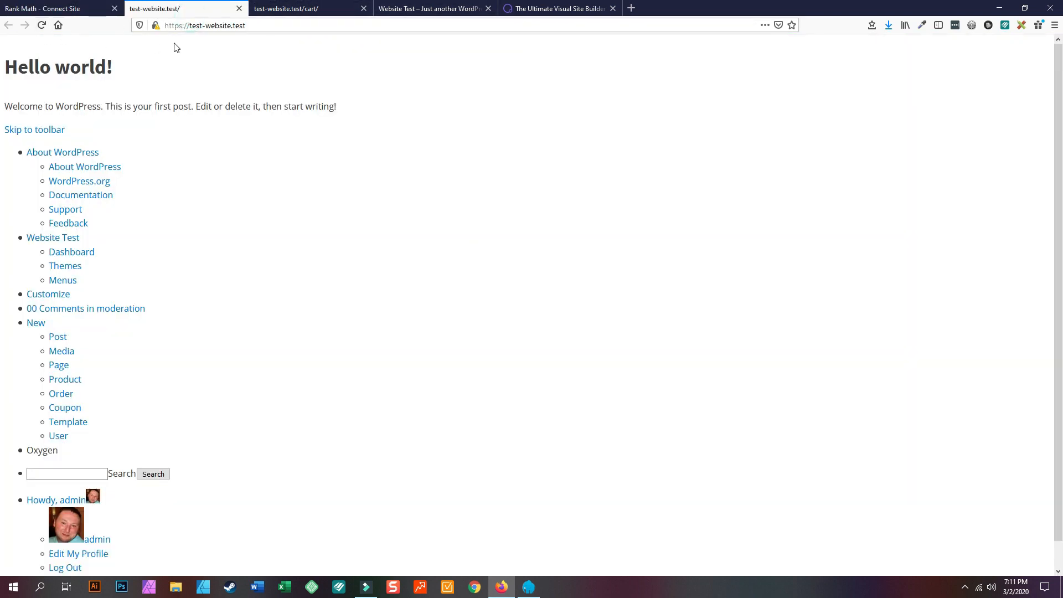
- Load the WordPress admin dashboard by appending /wp-admin to the site address
click(280, 25)
click(301, 25)
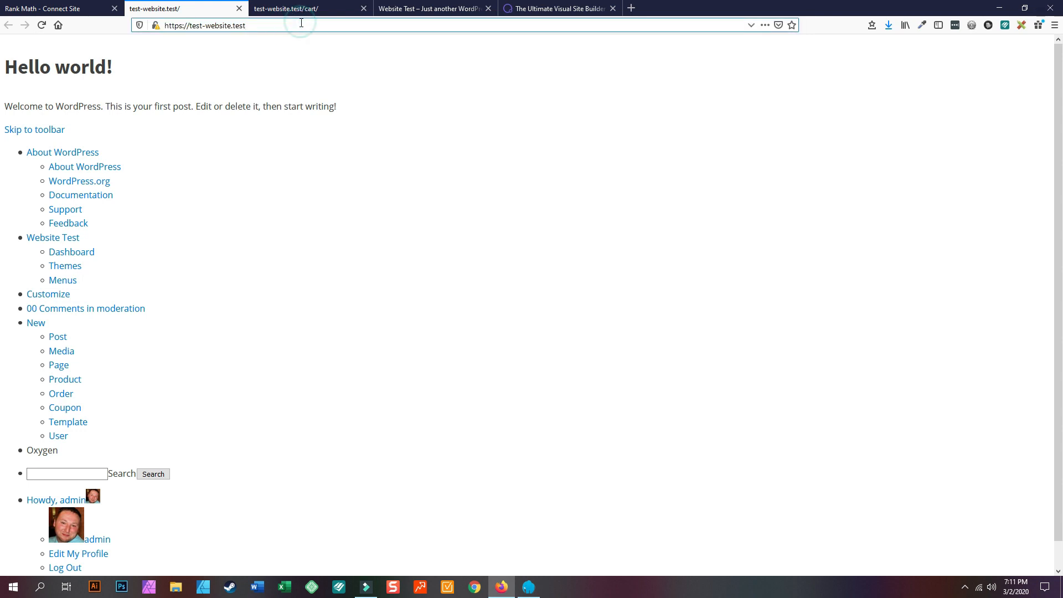
text(/wp-admin)
key(Return)
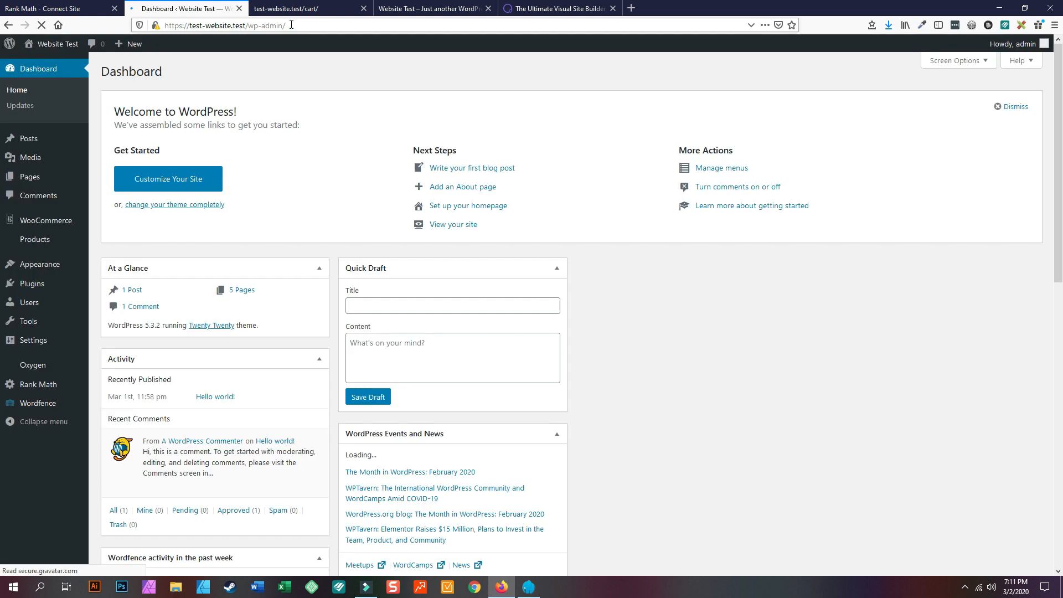
- Upload oxygen-woocommerce.1.2.zip through Plugins > Add New > Upload Plugin and install it
mouse_move(34, 285)
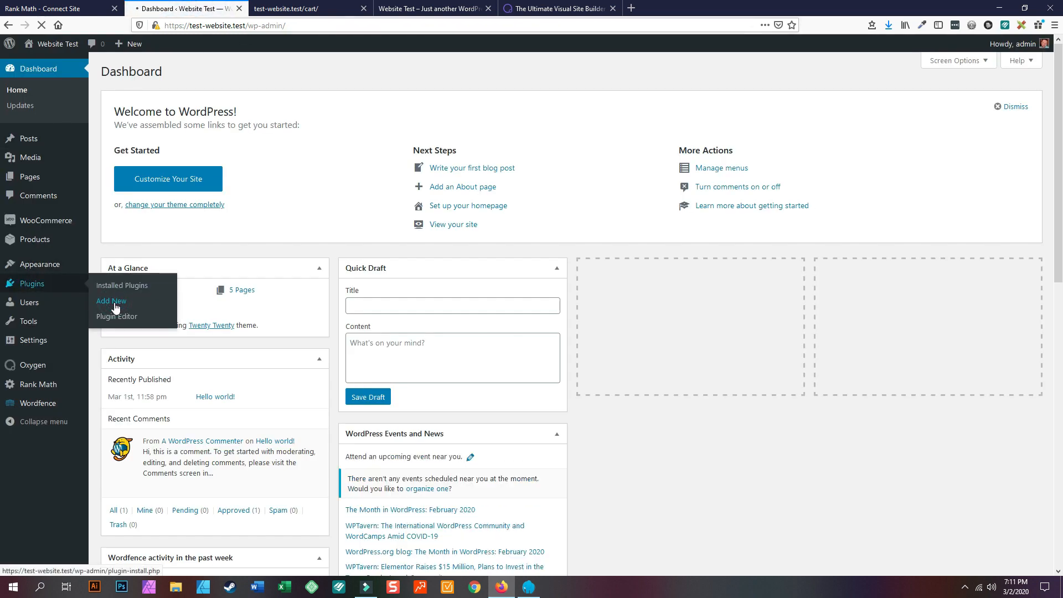
click(115, 307)
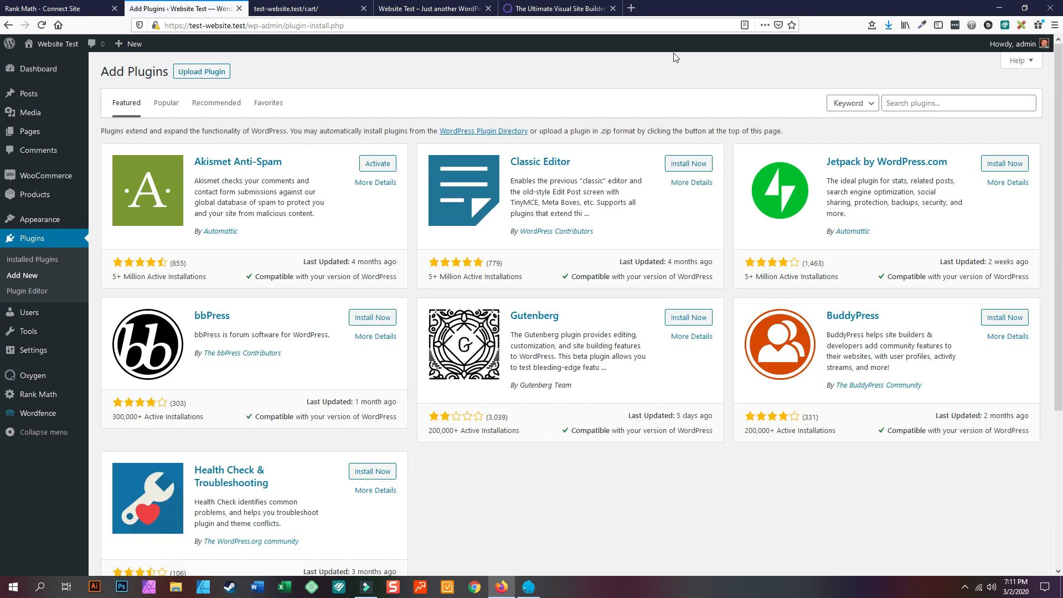
click(198, 72)
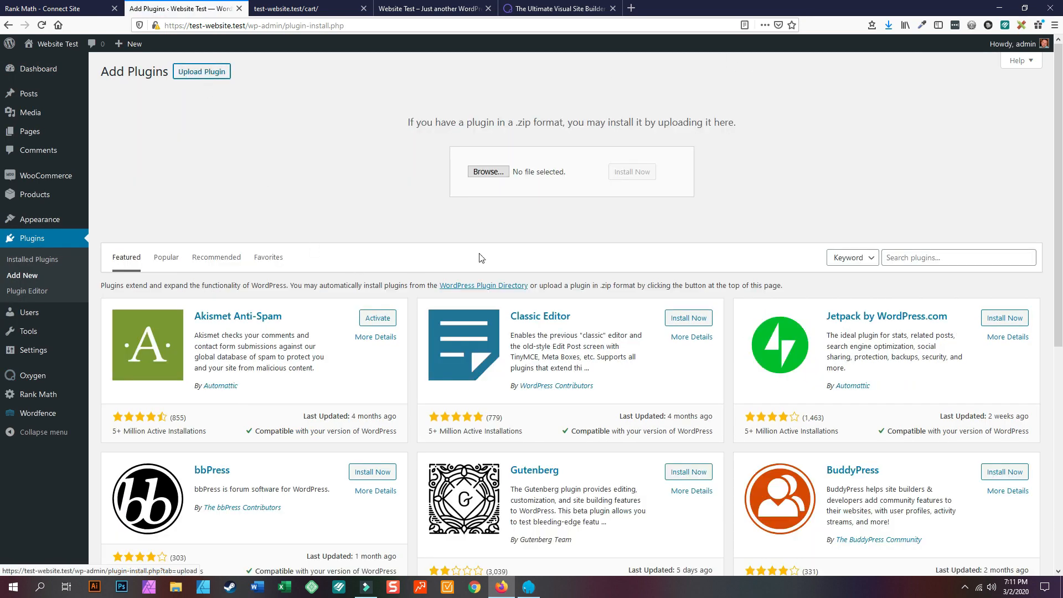
click(488, 172)
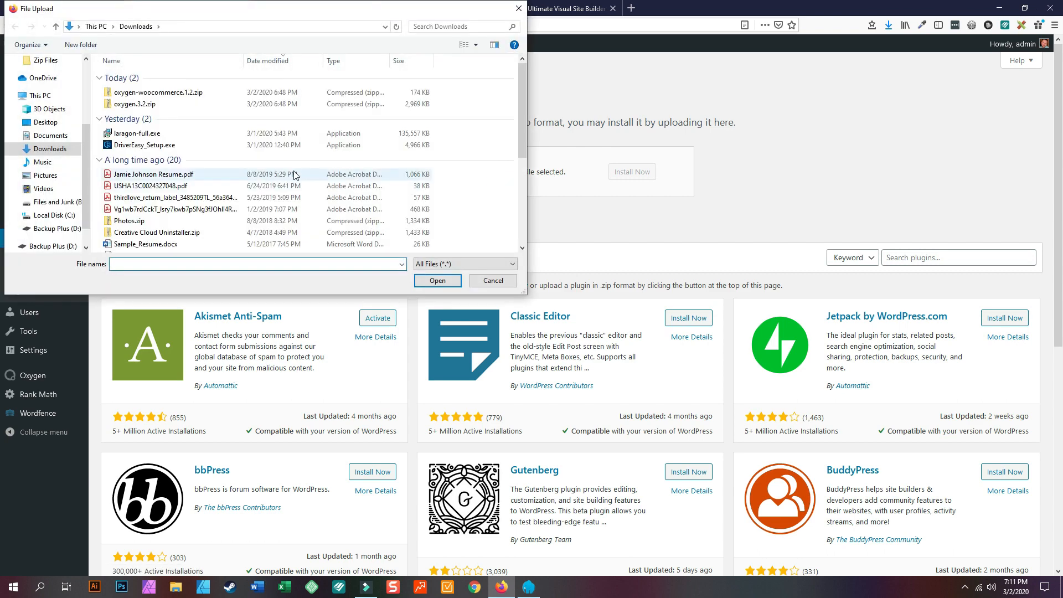
click(149, 92)
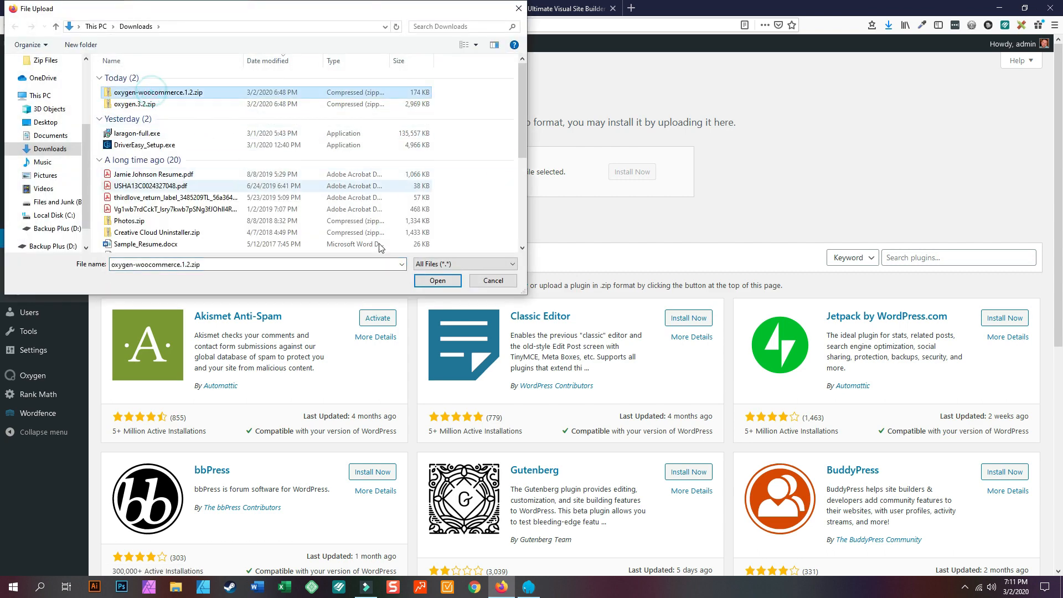
click(438, 281)
click(642, 171)
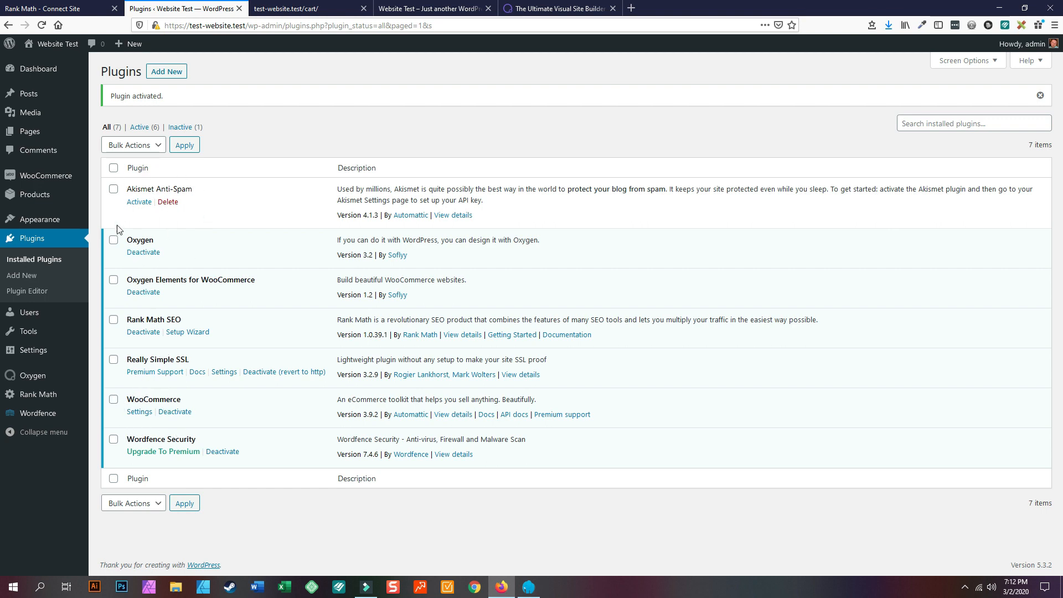
- Open the site front end in a new tab, close the cart page tab, and review the front end
mouse_move(53, 44)
right_click(54, 66)
click(71, 70)
click(277, 9)
click(430, 7)
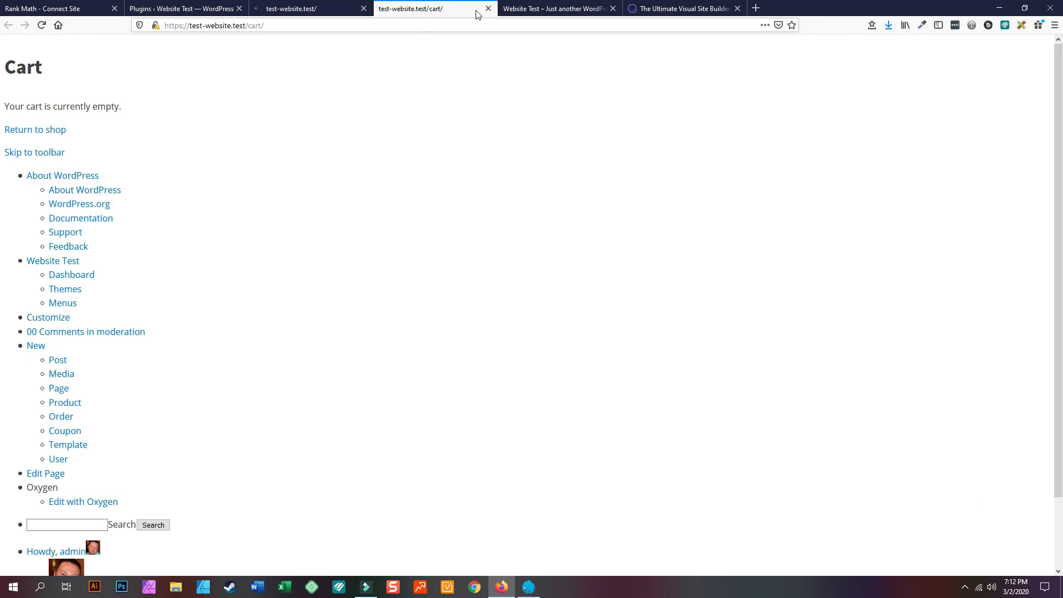
click(488, 8)
click(308, 8)
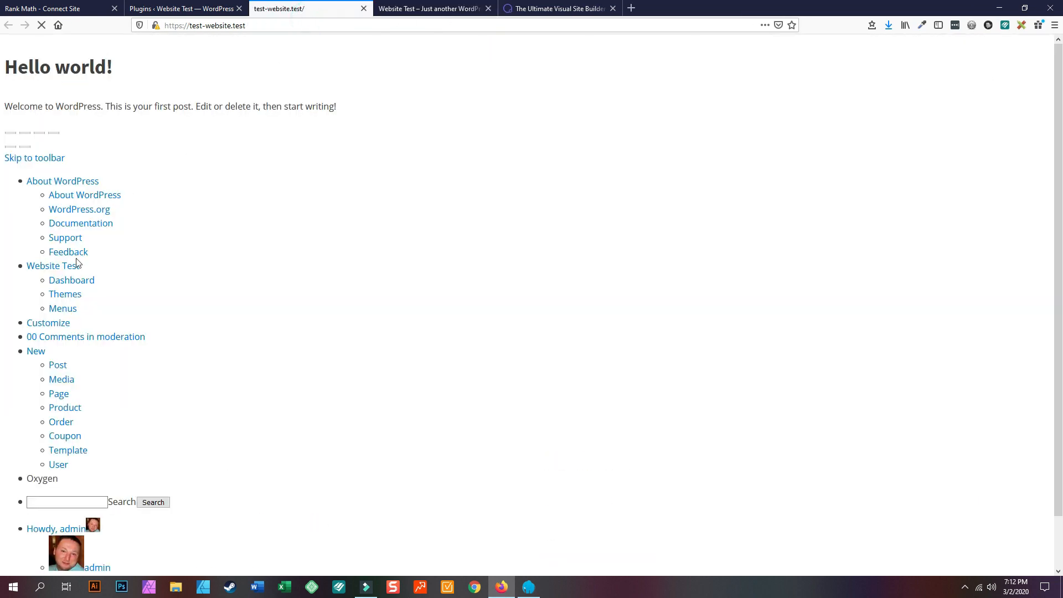
scroll(78, 166, down, 2)
scroll(28, 95, up, 2)
- Check the styled 'Website Test' home page, close its tab, and return to the plugins list
click(445, 7)
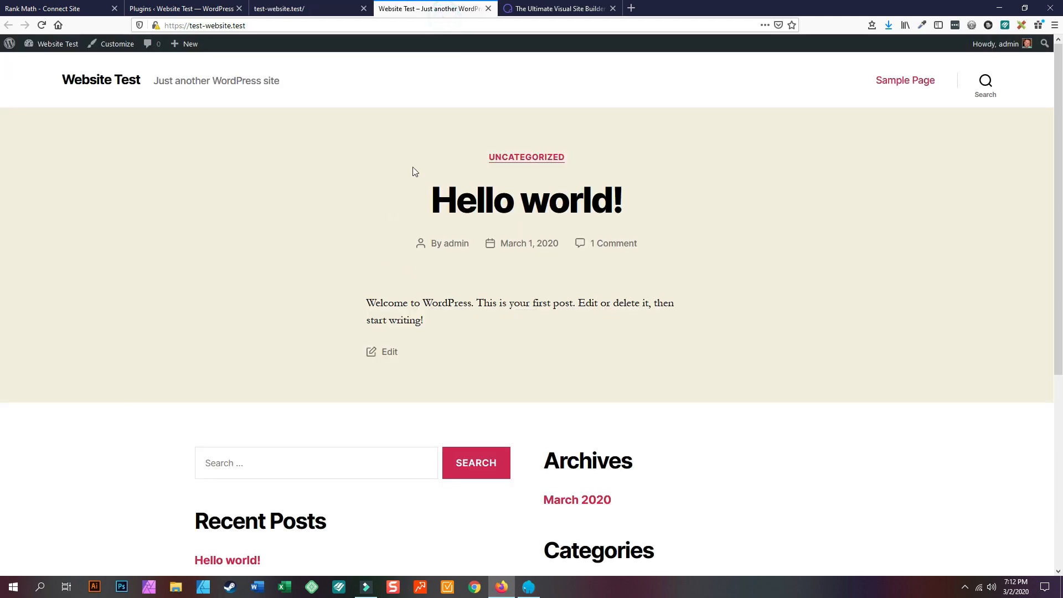
scroll(604, 399, down, 5)
scroll(598, 397, up, 5)
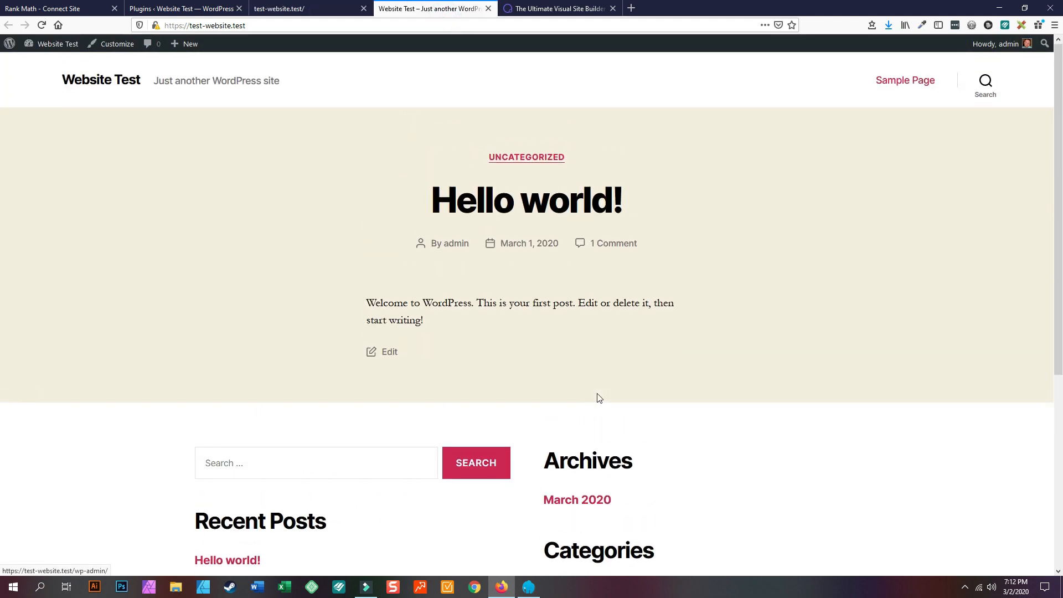
click(488, 8)
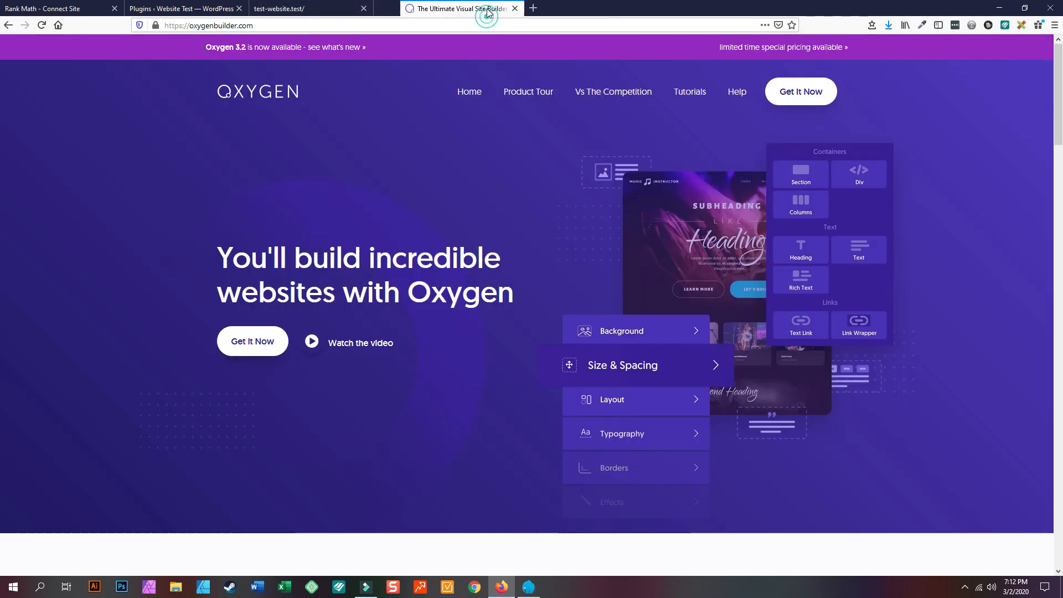
click(296, 6)
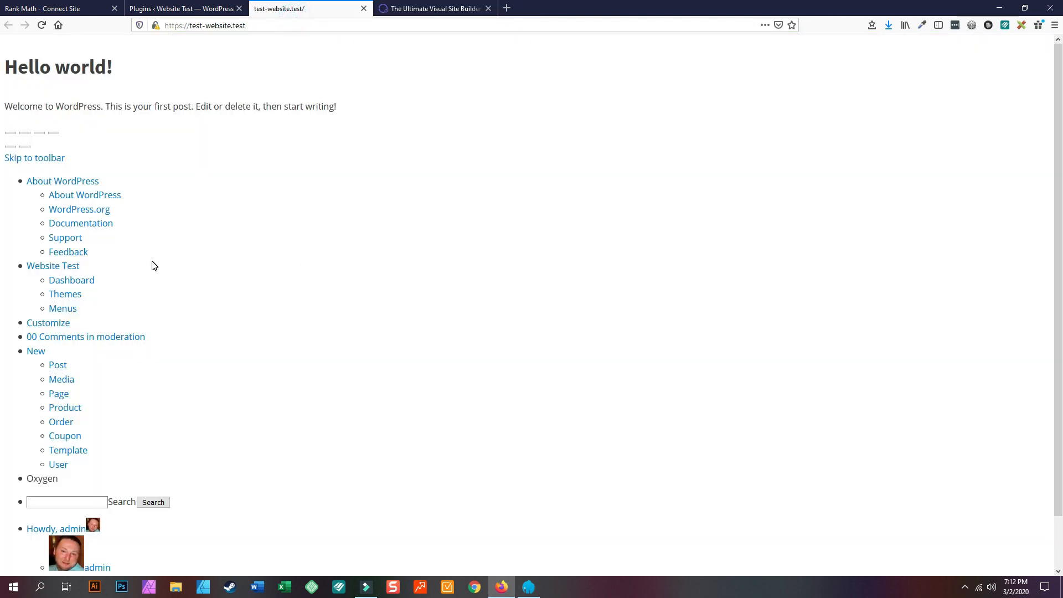
scroll(143, 293, down, 2)
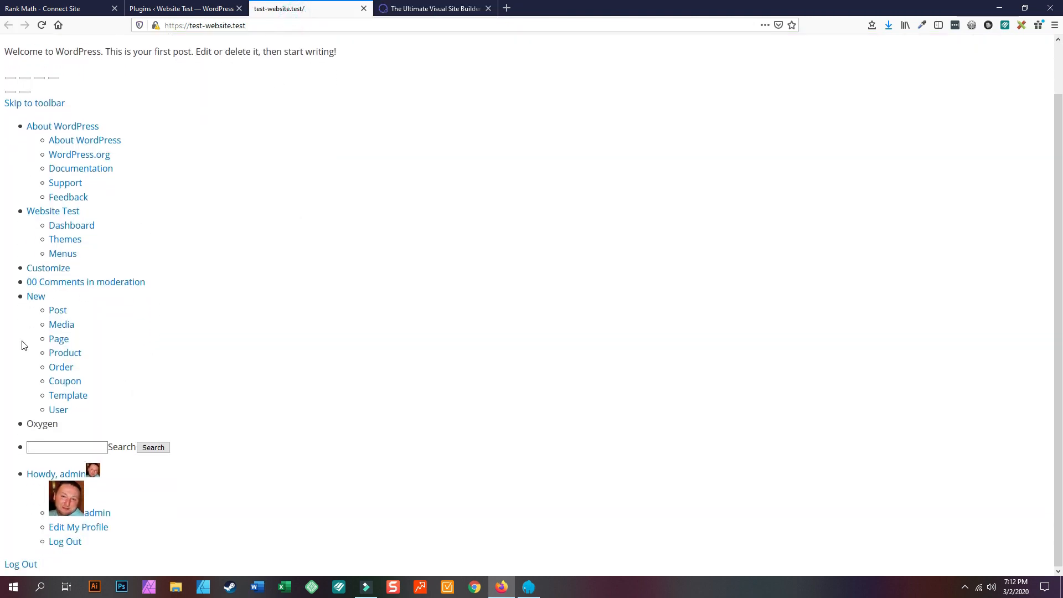
scroll(35, 292, up, 3)
click(145, 8)
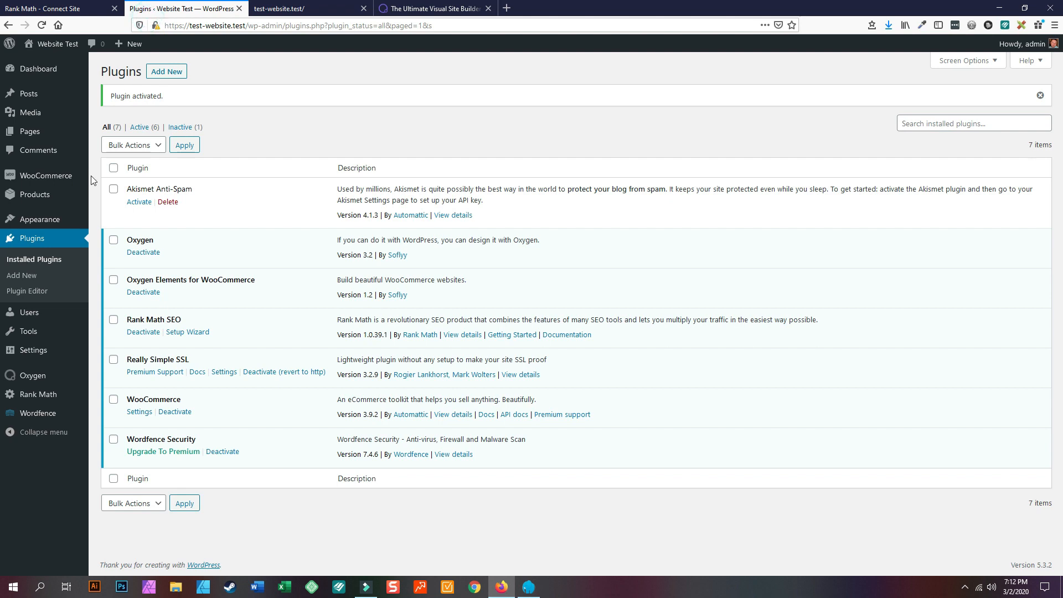
mouse_move(35, 379)
mouse_move(366, 588)
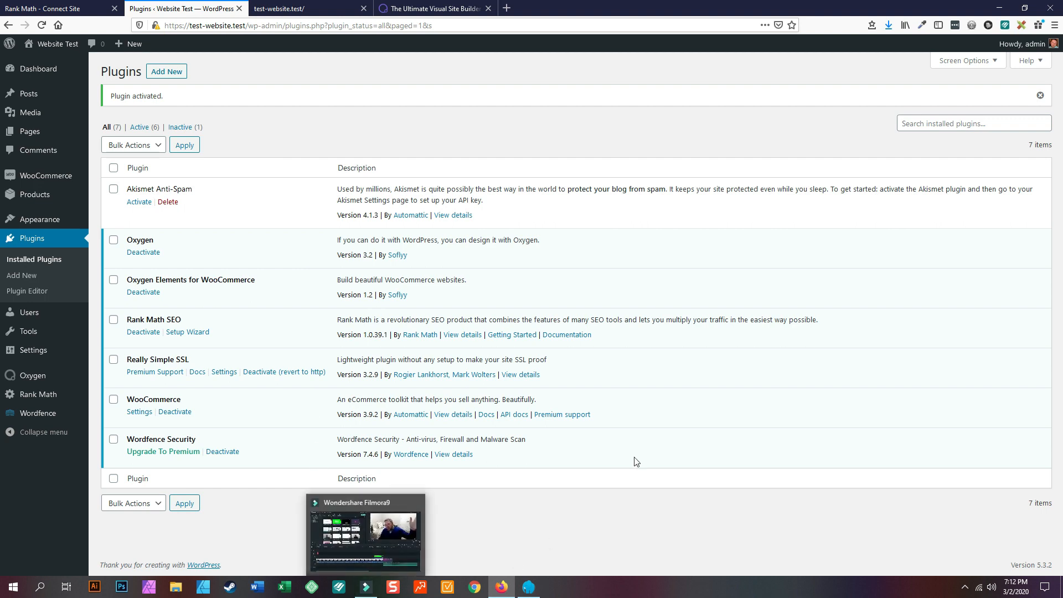